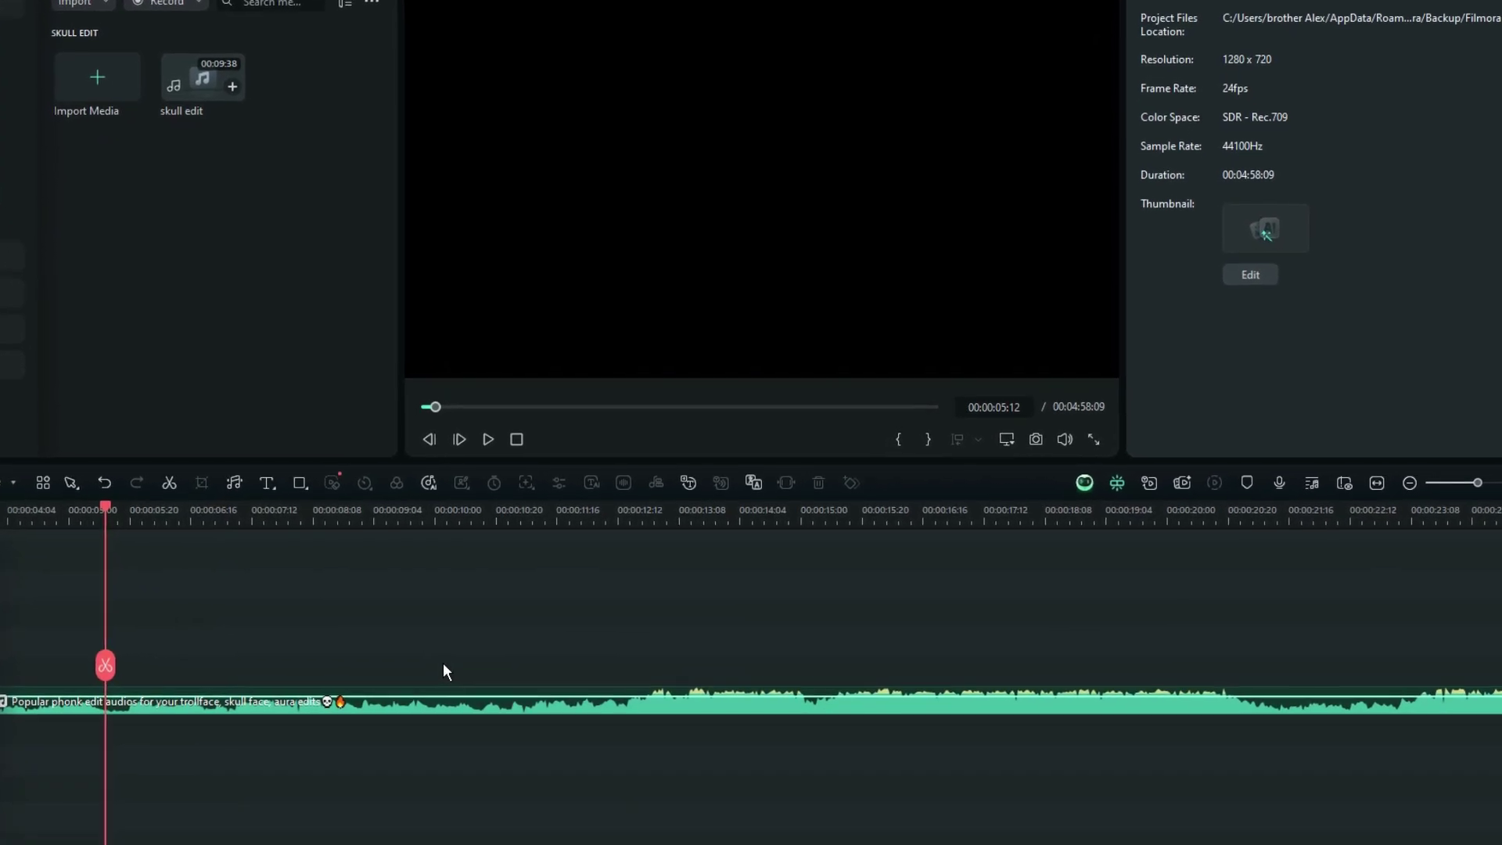
Play the phonk audio track on the timeline to listen for its beats.
{"action": "left_click", "coordinate": [441, 655]}
{"action": "key", "text": "space"}
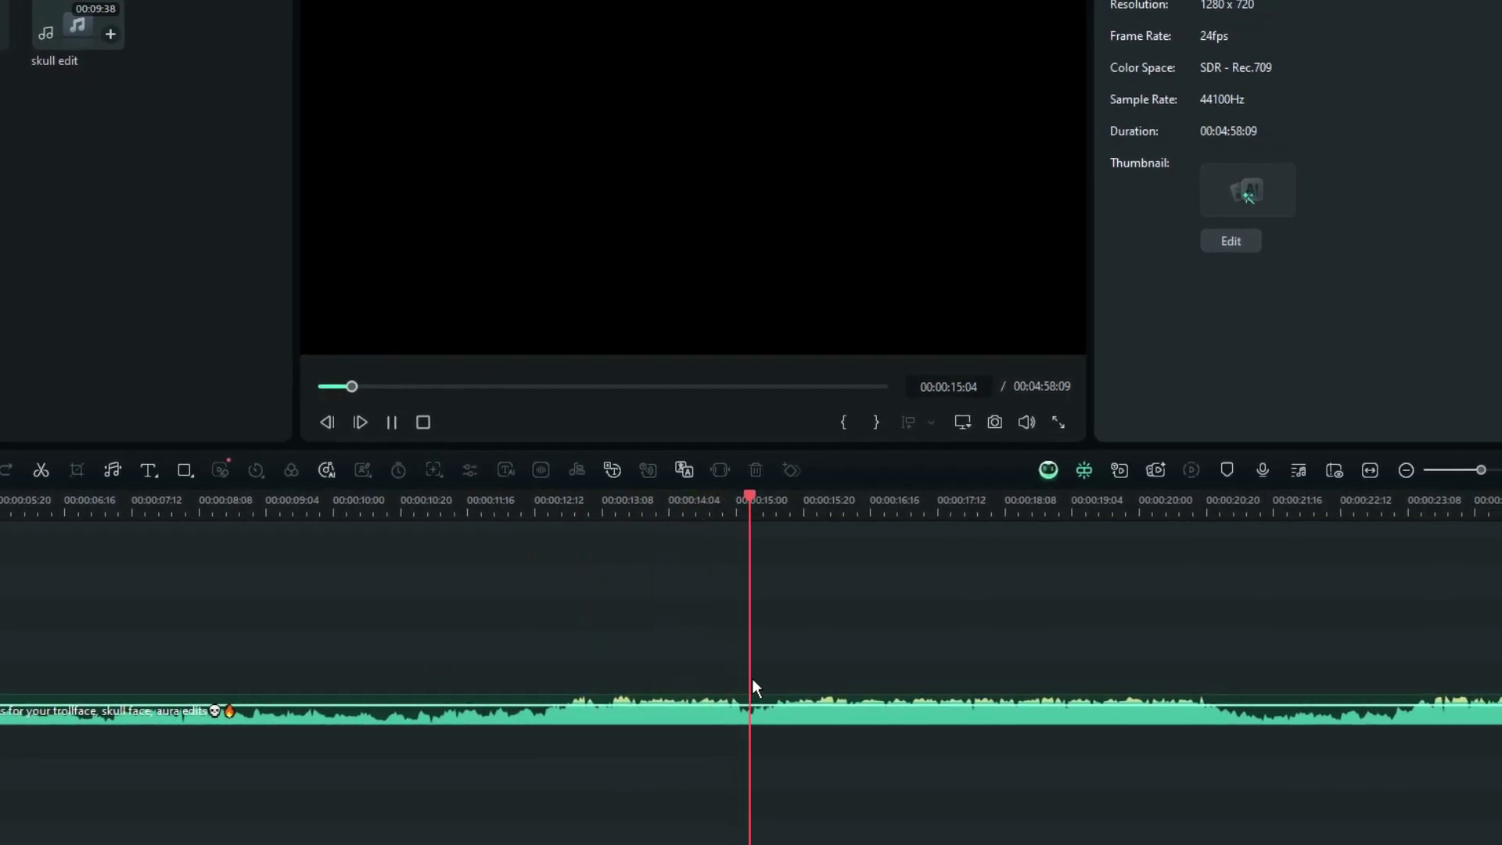
{"action": "left_click", "coordinate": [371, 641]}
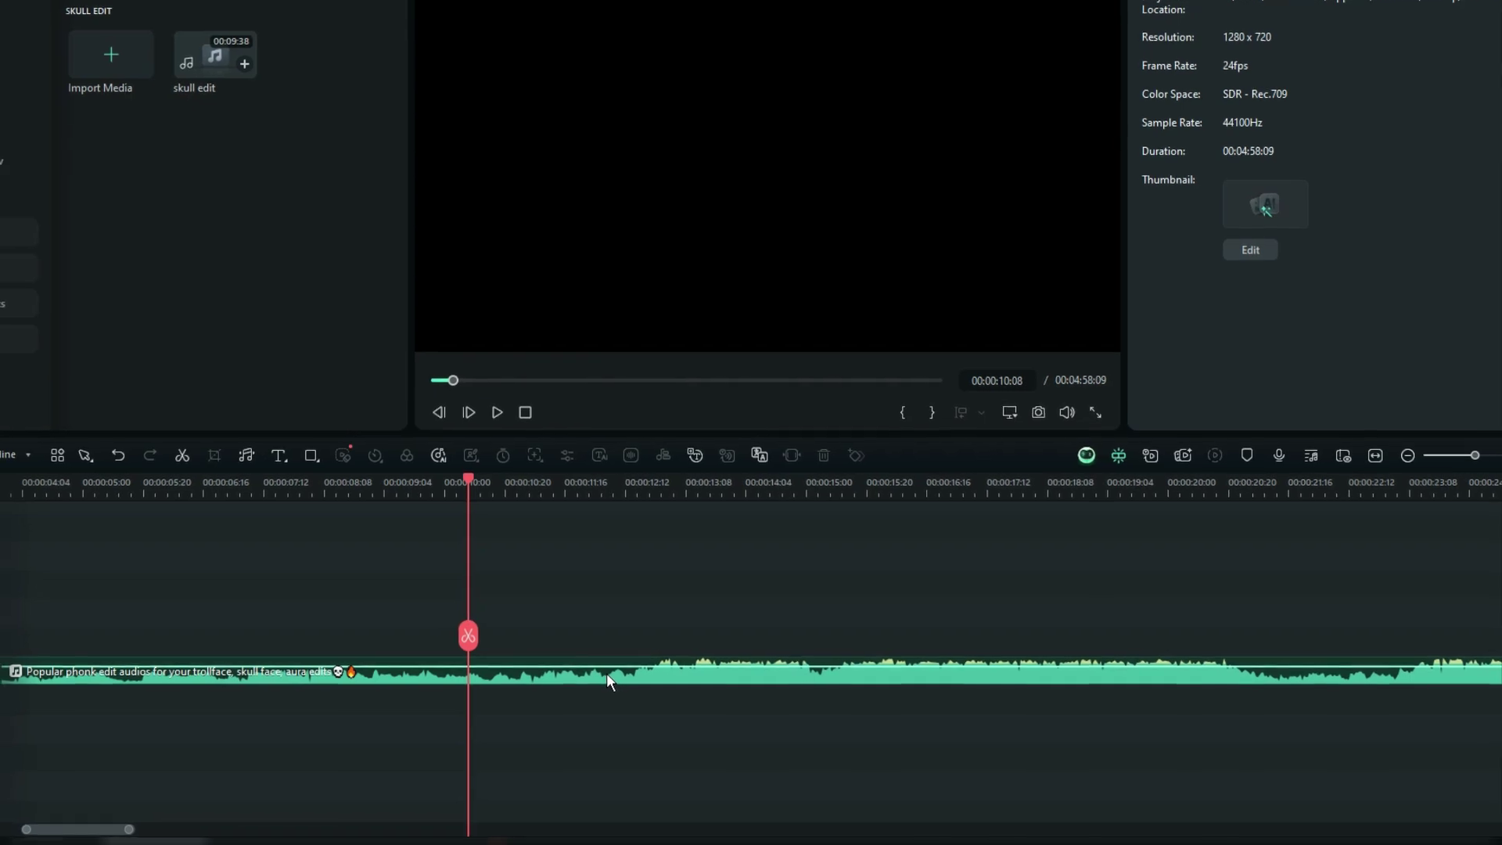
Run Beat Detection from the smart edit tools on the phonk audio clip.
{"action": "right_click", "coordinate": [604, 680]}
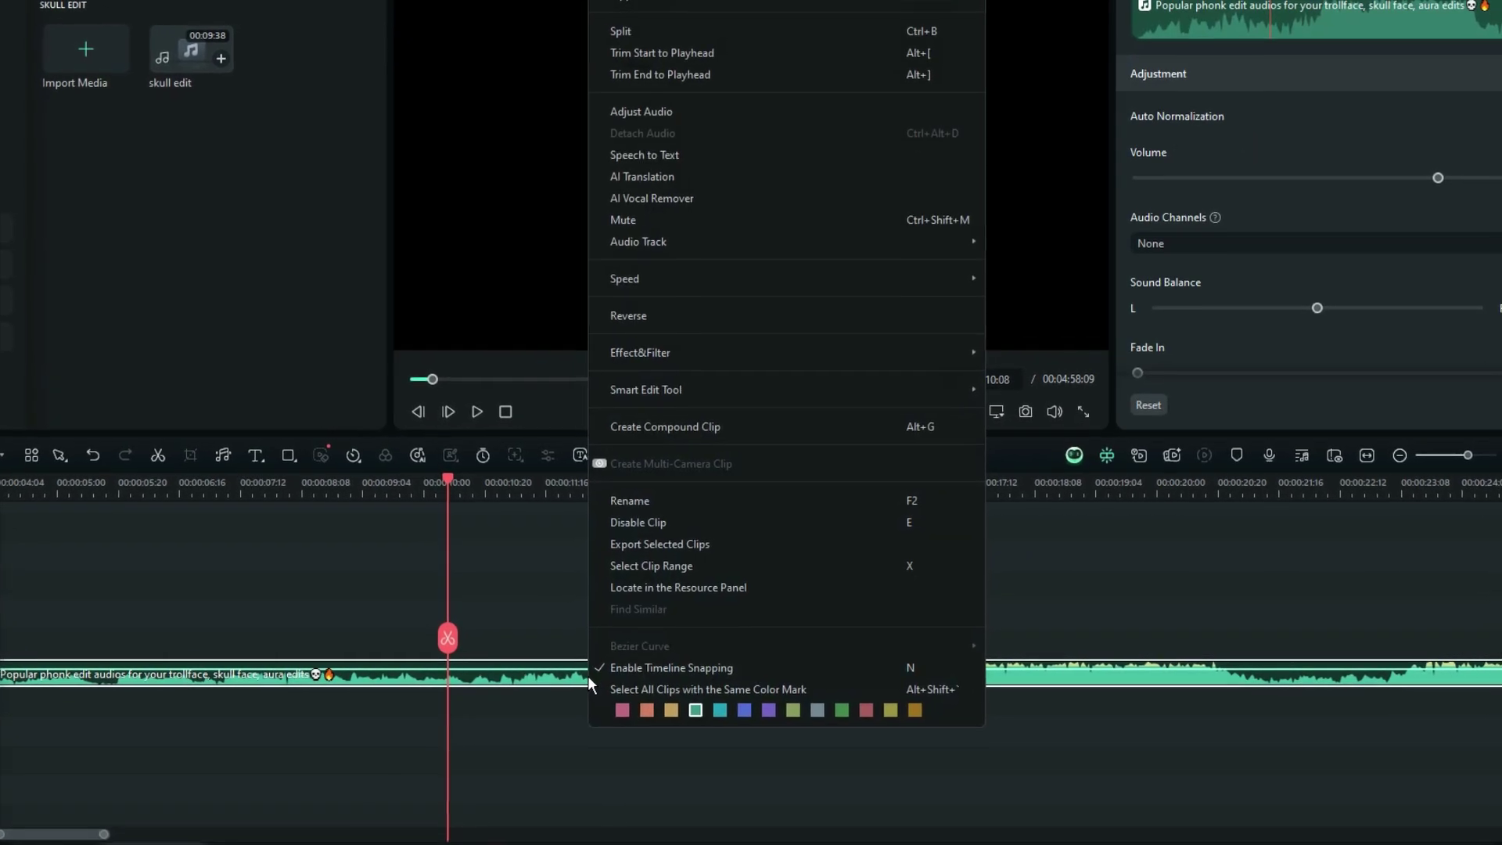
{"action": "mouse_move", "coordinate": [707, 422]}
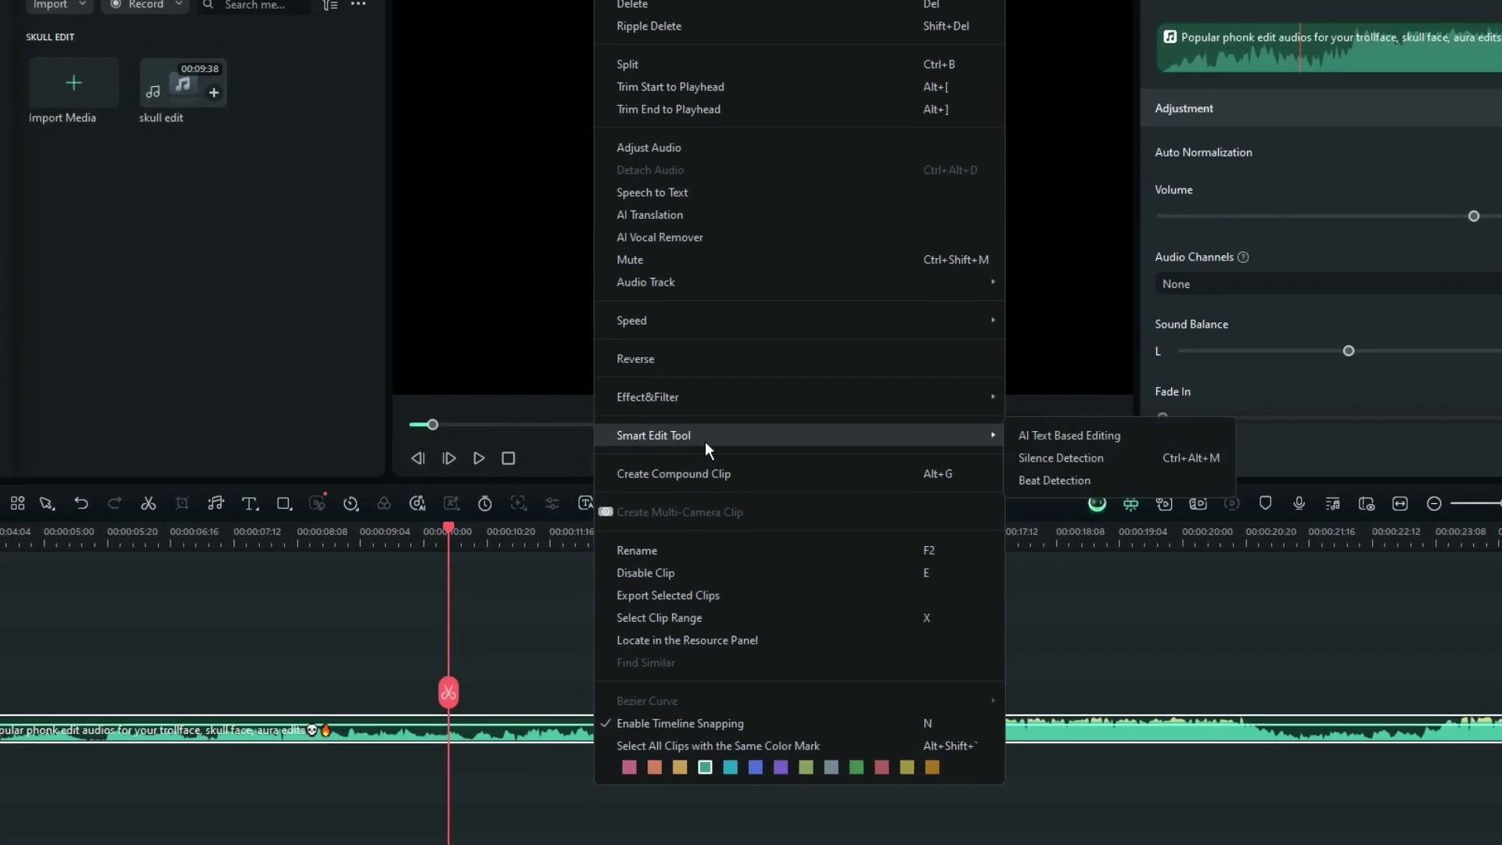
{"action": "left_click", "coordinate": [1050, 460]}
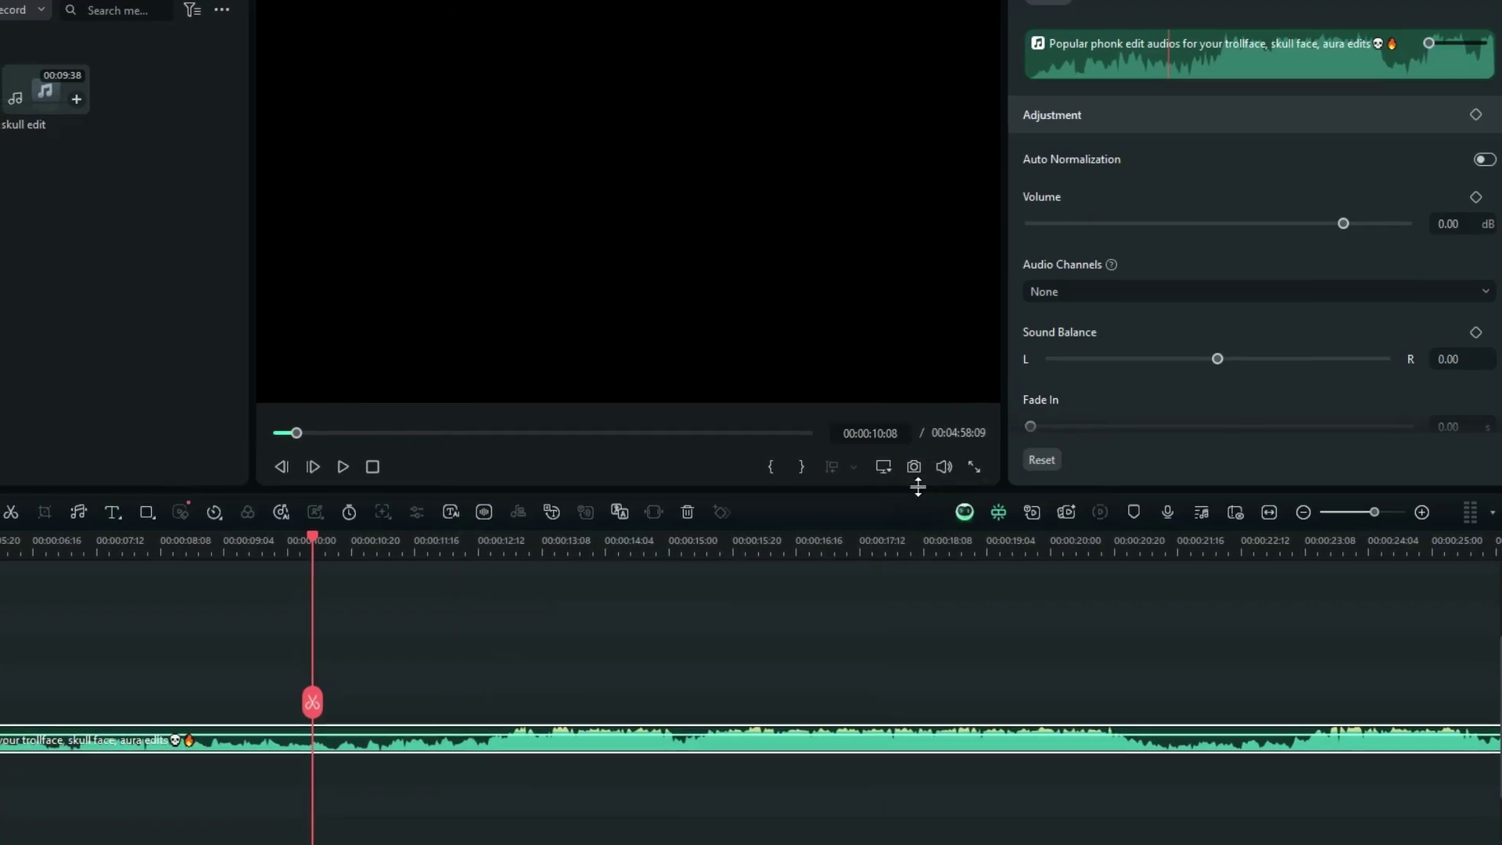
Play through the track and mark its beats on the audio clip, with a marker at 00:00:20:22.
{"action": "key", "text": "space"}
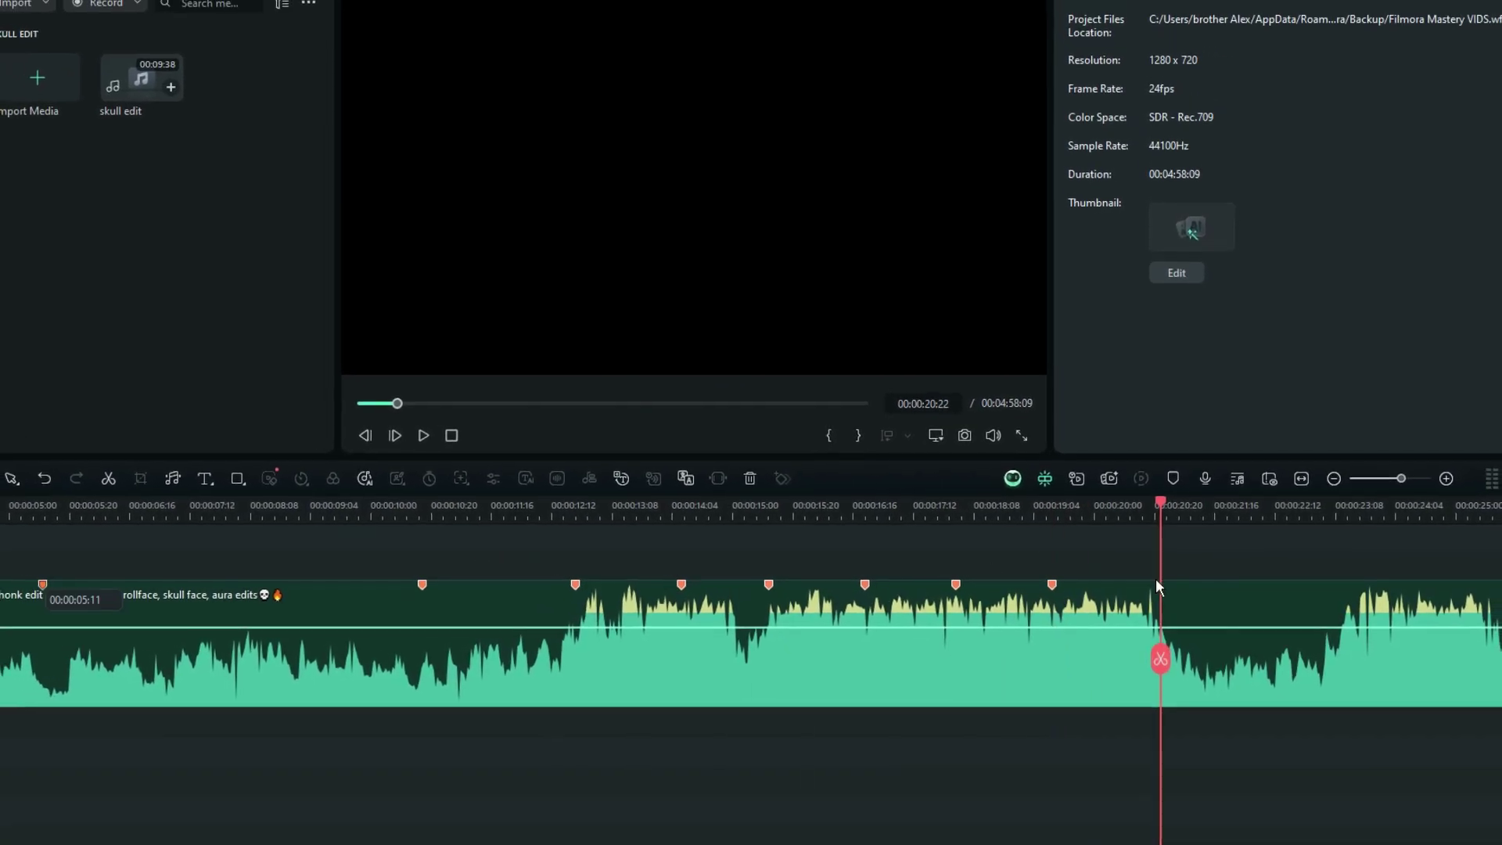
{"action": "key", "text": "m"}
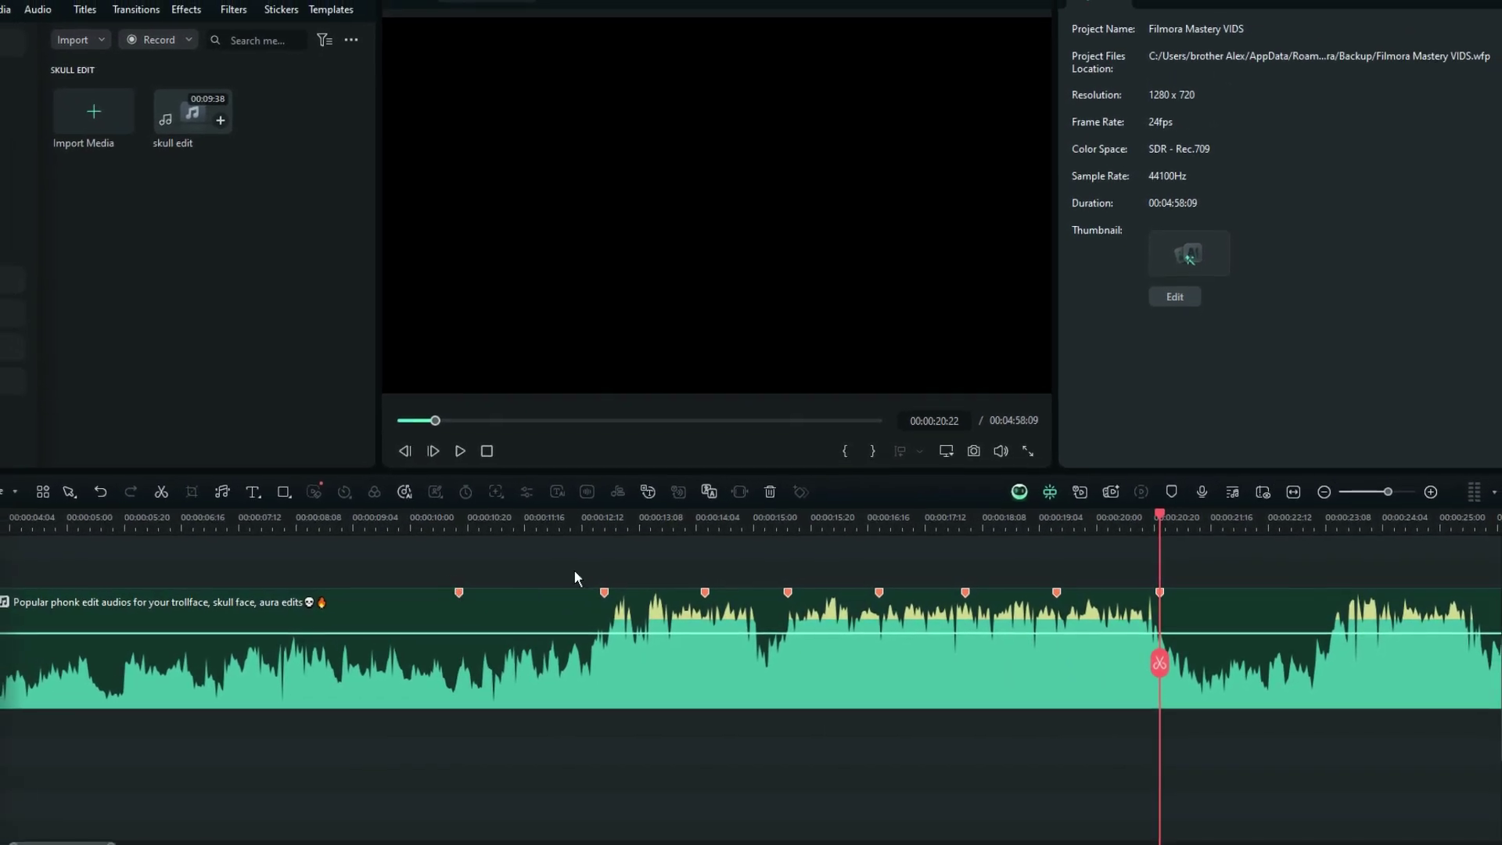
Change the colour of the beat marker at 00:00:14:07 on the audio clip to cyan.
{"action": "left_click", "coordinate": [463, 574]}
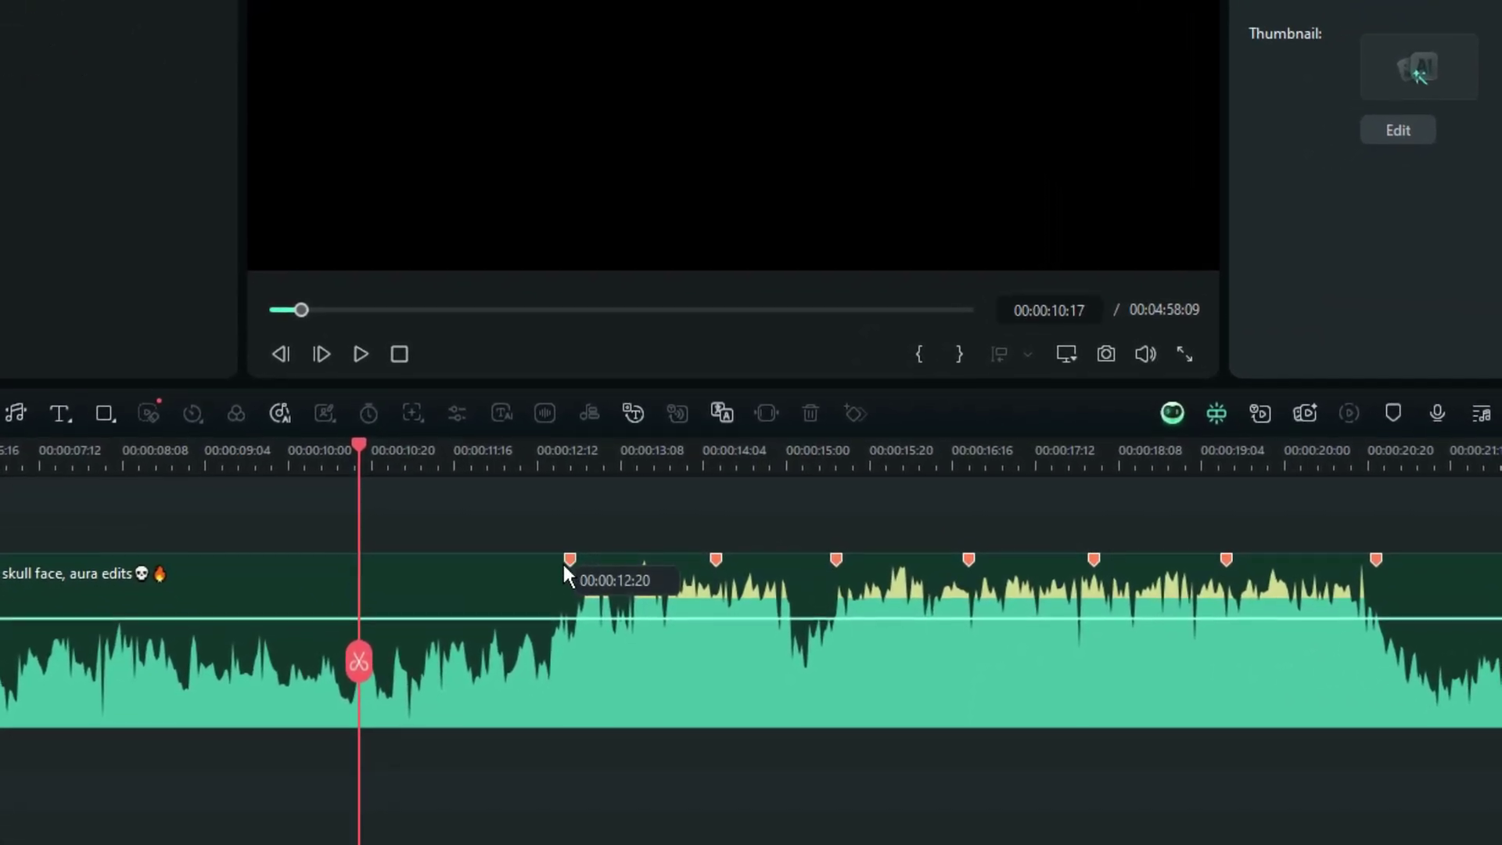
{"action": "right_click", "coordinate": [716, 556]}
{"action": "left_click", "coordinate": [738, 589]}
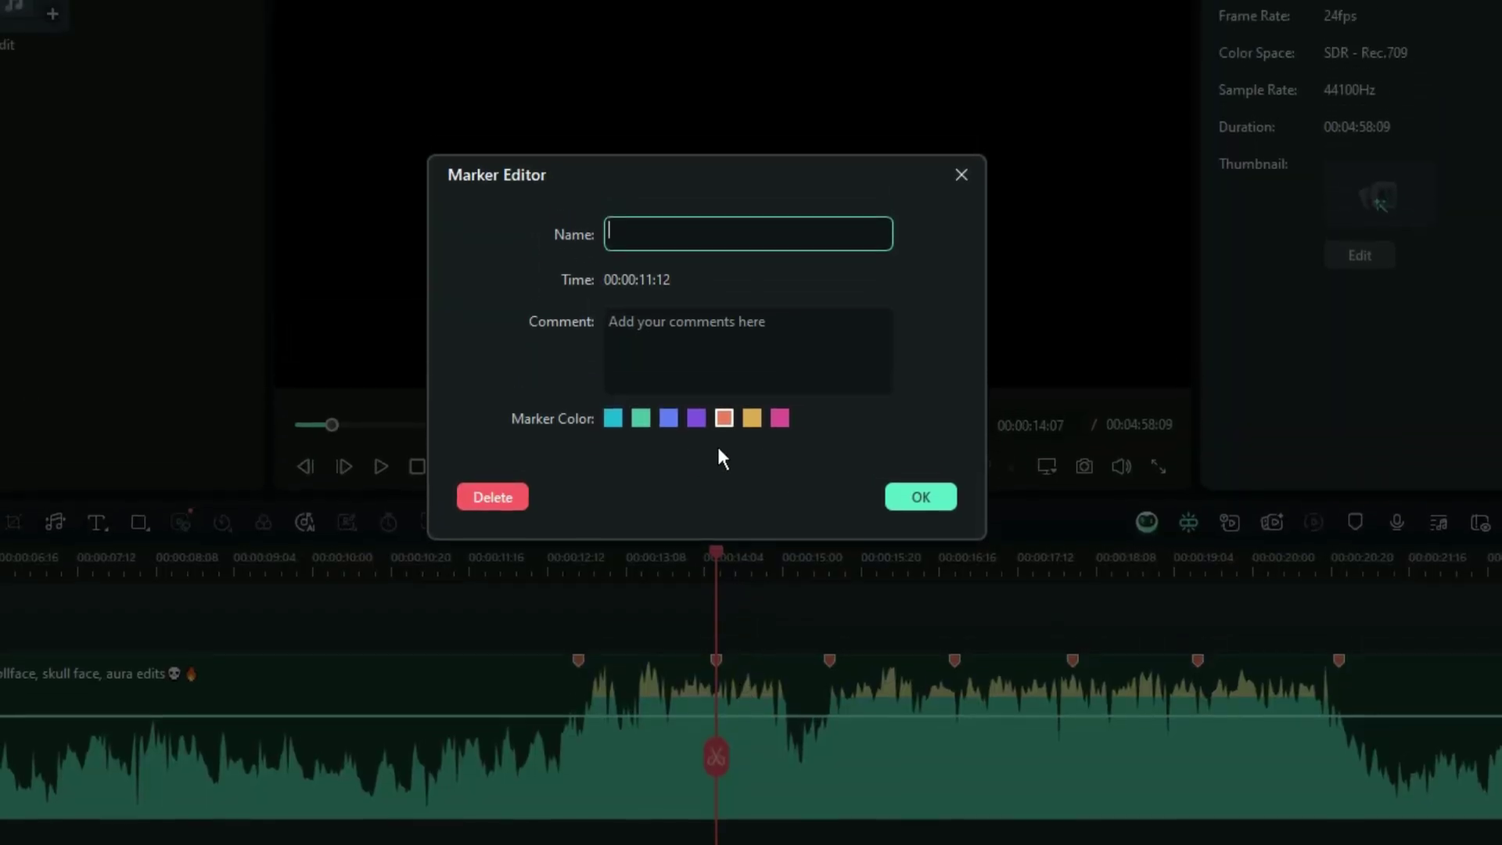
{"action": "left_click", "coordinate": [613, 418]}
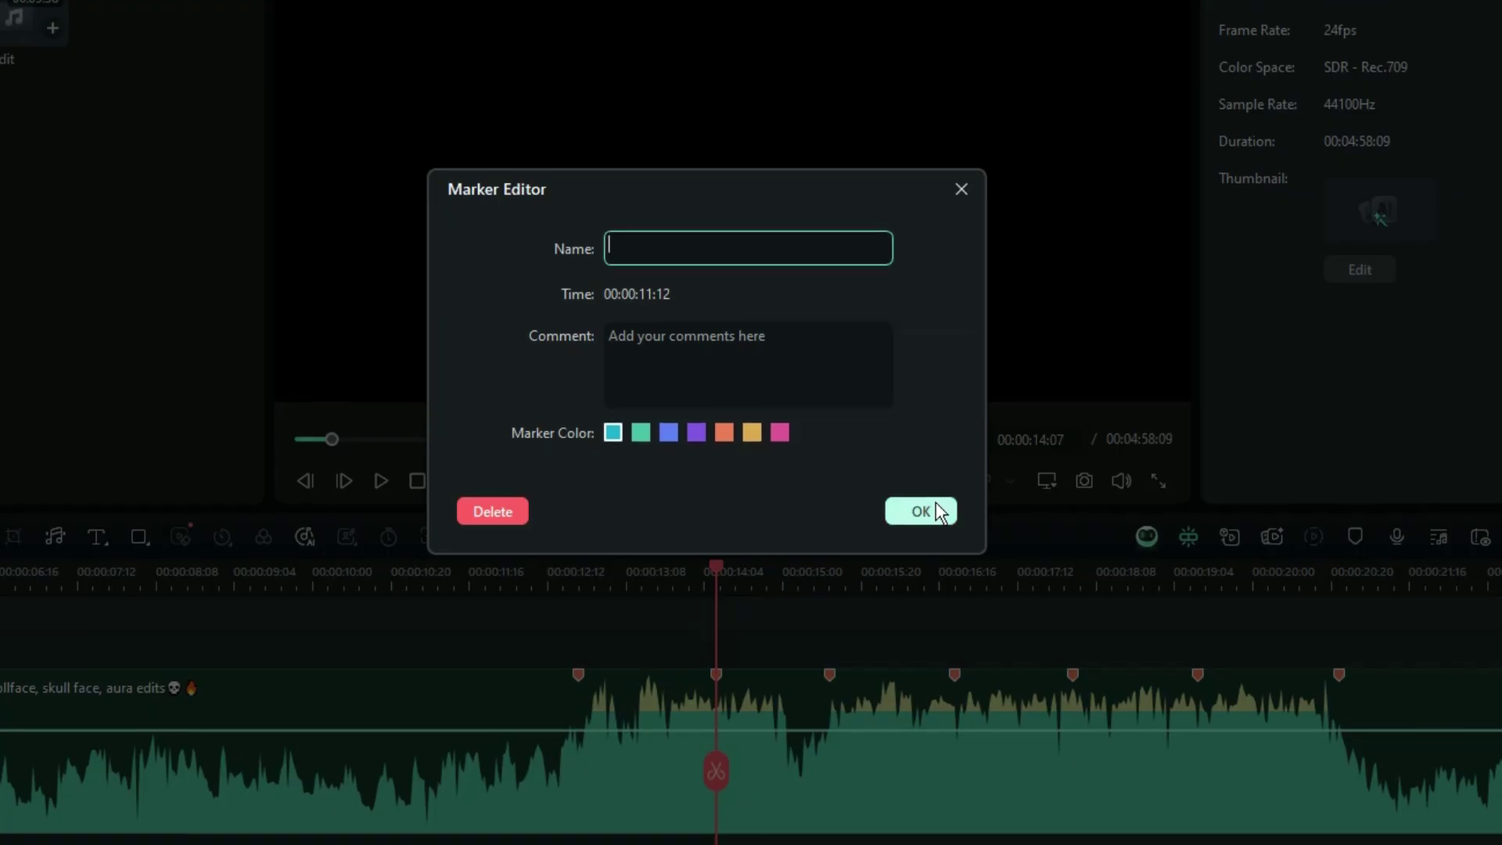
{"action": "left_click", "coordinate": [929, 521]}
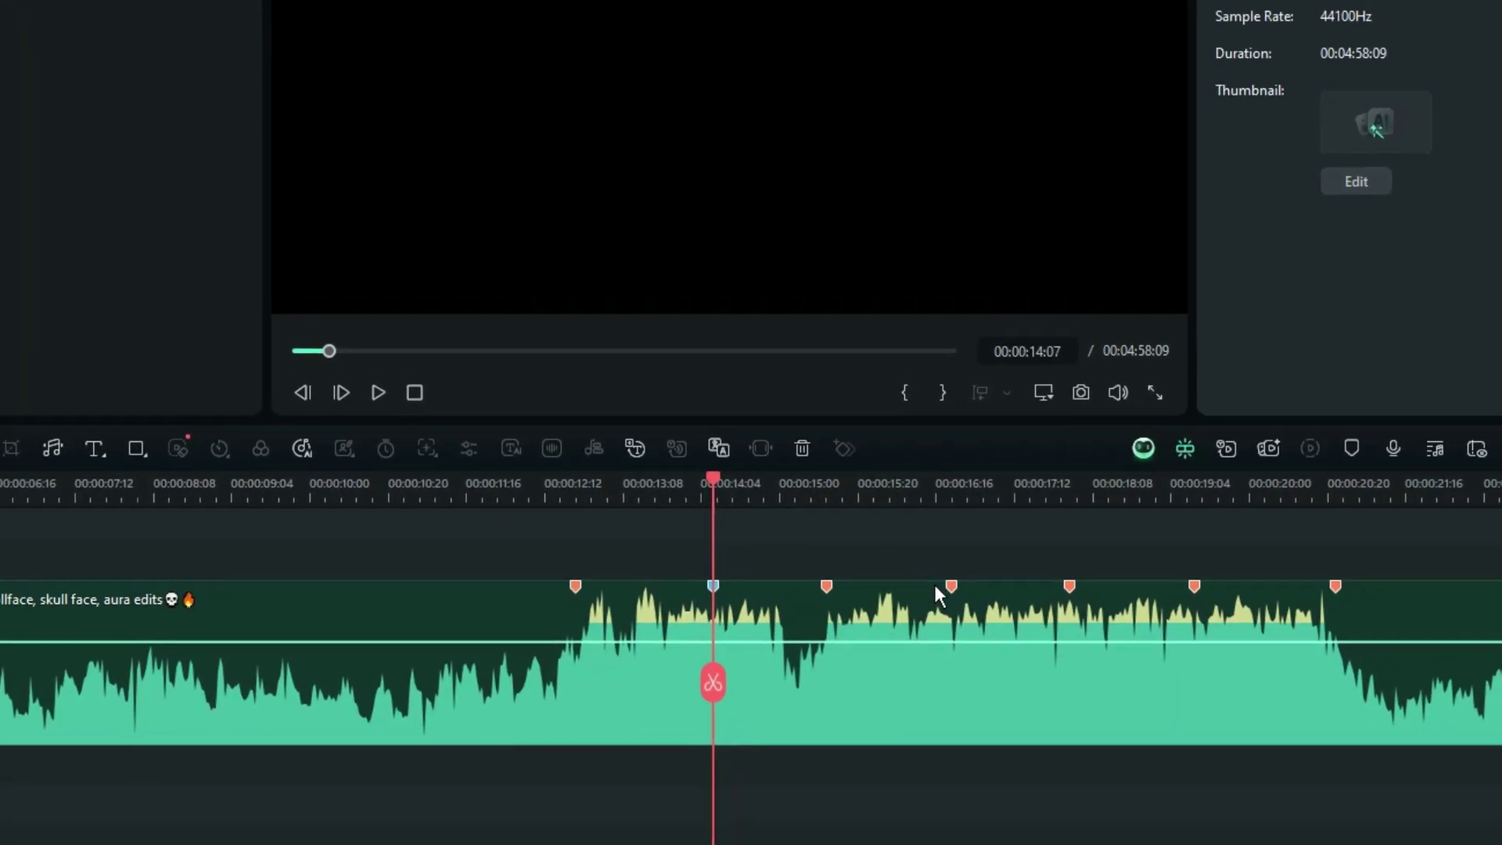
Recolour the beat markers at 00:00:16:20 and about 00:00:19:04 on the audio clip cyan.
{"action": "double_click", "coordinate": [954, 622]}
{"action": "left_click", "coordinate": [549, 340]}
{"action": "left_click", "coordinate": [856, 418]}
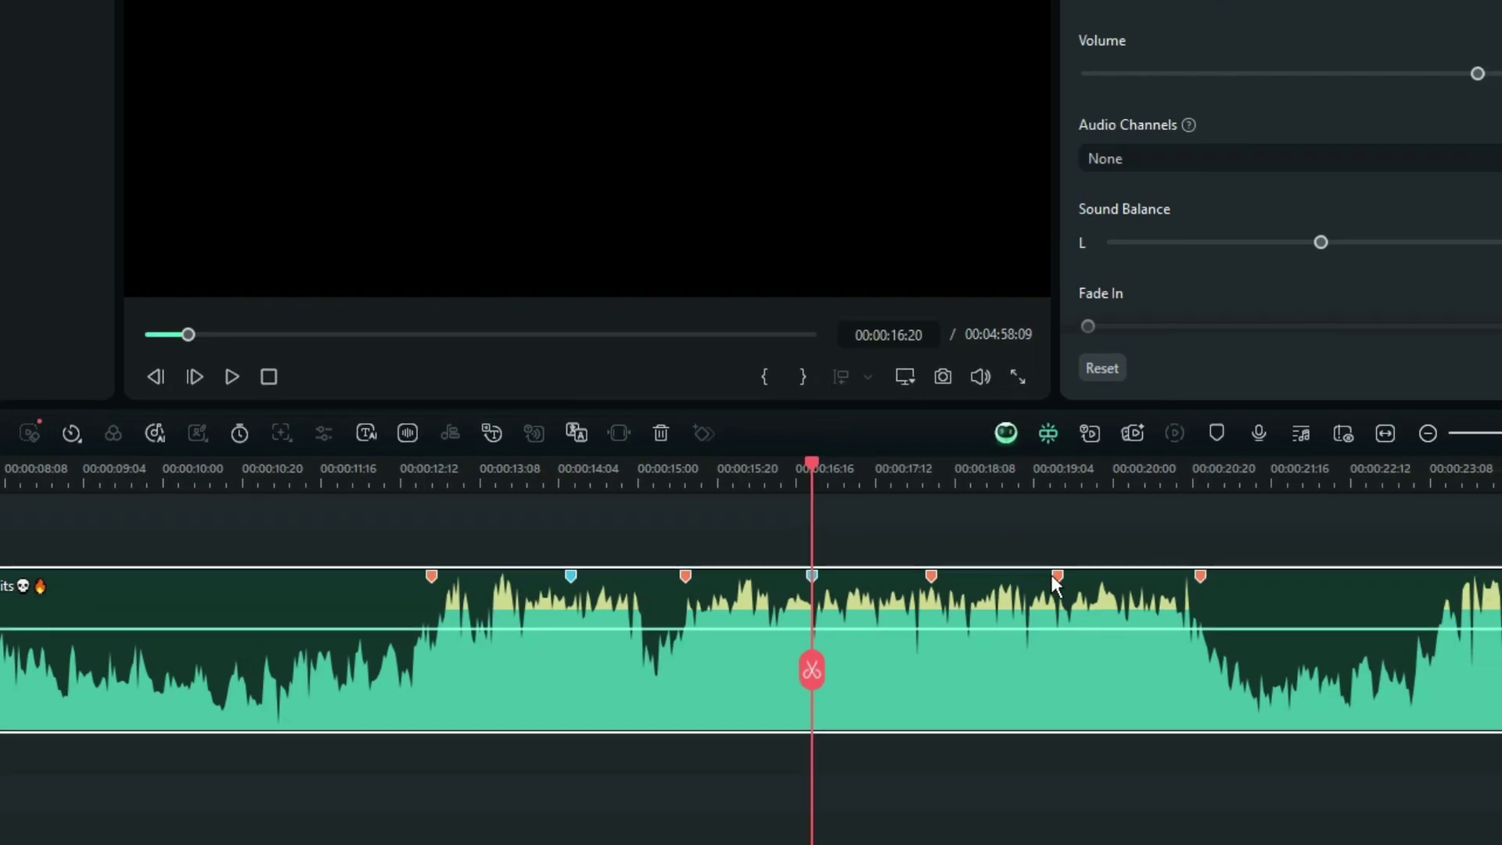
{"action": "right_click", "coordinate": [1133, 585]}
{"action": "left_click", "coordinate": [1193, 605]}
{"action": "left_click", "coordinate": [408, 326]}
{"action": "left_click", "coordinate": [708, 406]}
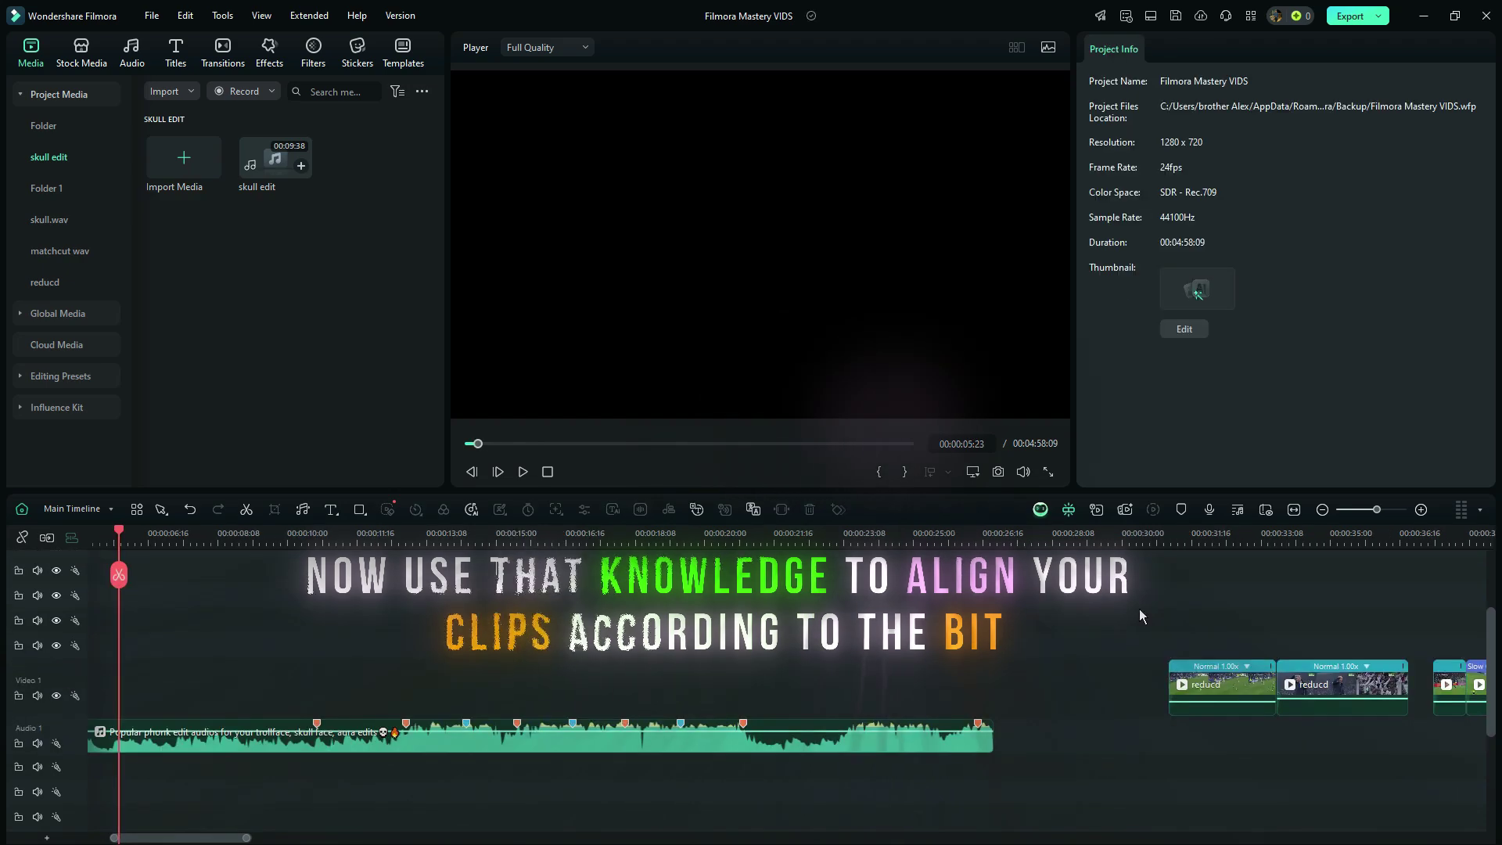
Spread the short video clips along Video 1, aligning them with the beat markers on the audio.
{"action": "left_click", "coordinate": [1337, 688]}
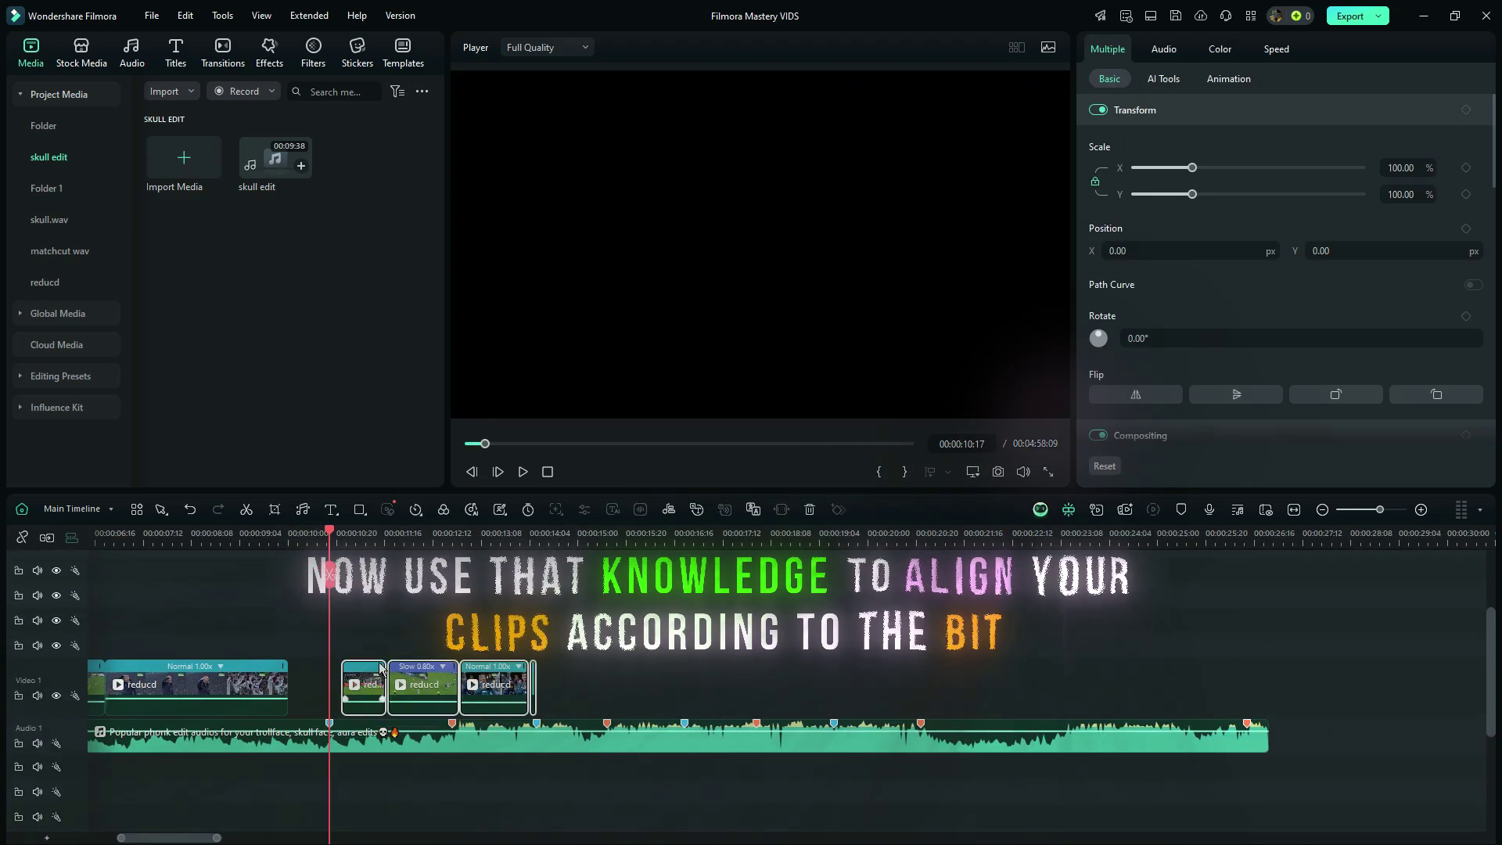
{"action": "left_click_drag", "start_coordinate": [476, 697], "coordinate": [631, 697]}
{"action": "scroll", "coordinate": [532, 539], "scroll_direction": "up", "scroll_amount": 3}
{"action": "left_click_drag", "start_coordinate": [538, 689], "coordinate": [536, 689]}
{"action": "left_click_drag", "start_coordinate": [1039, 680], "coordinate": [854, 680]}
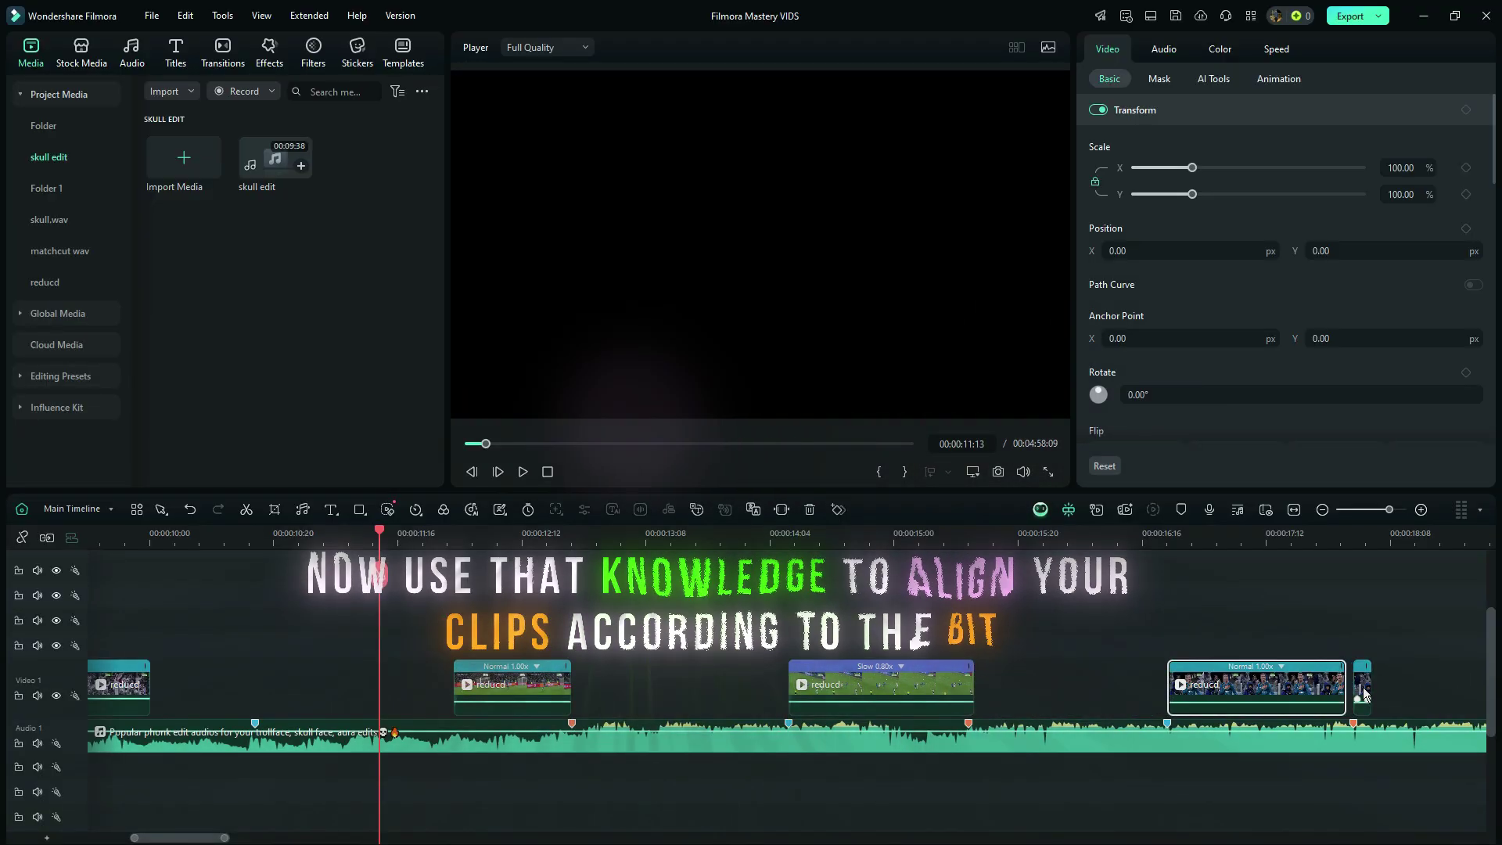
{"action": "scroll", "coordinate": [1173, 558], "scroll_direction": "down", "scroll_amount": 2}
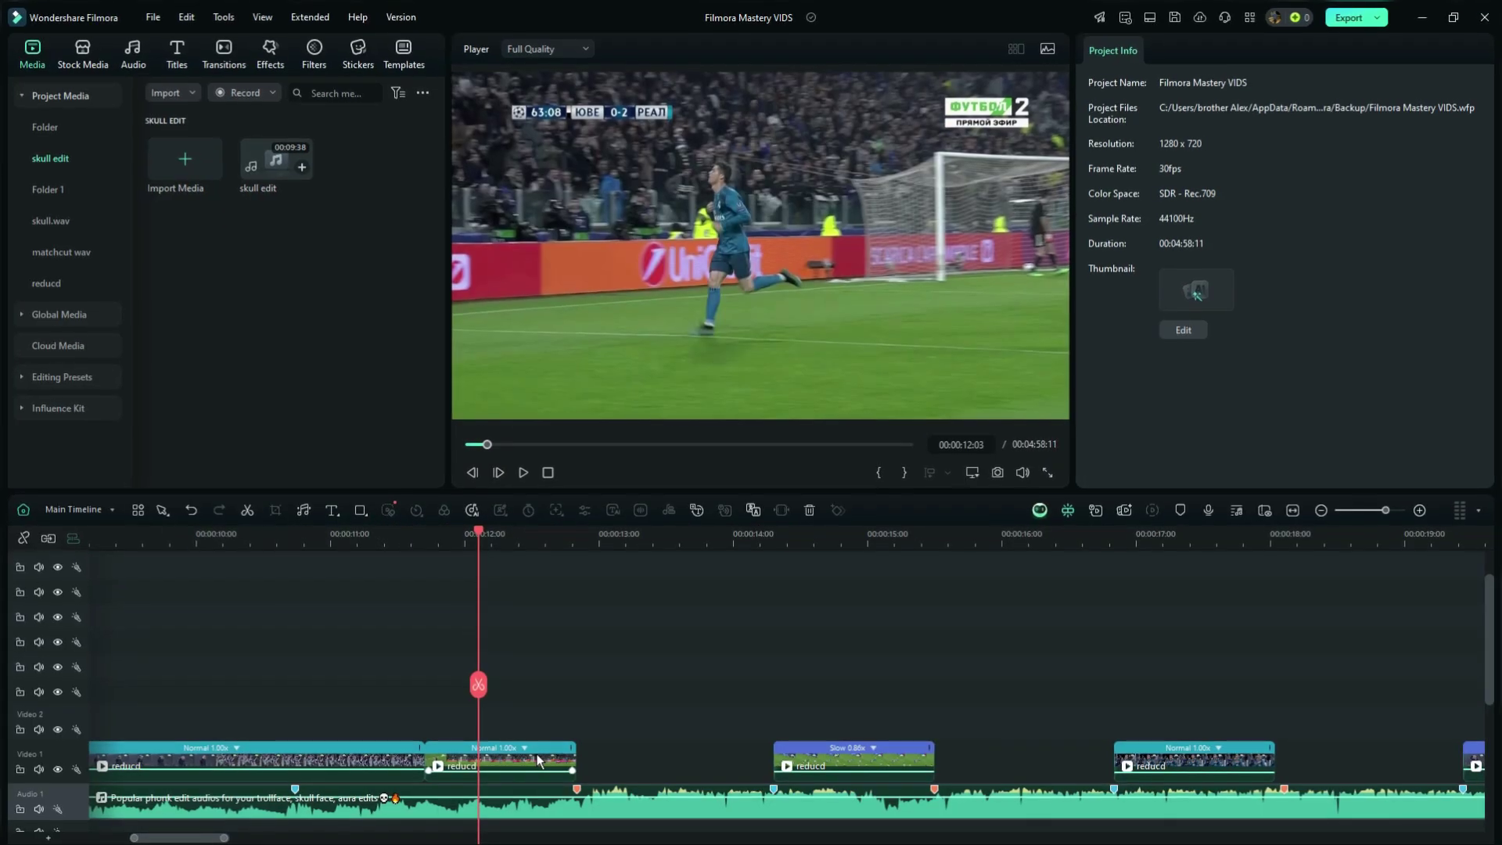
Move the clip ending at the first drop marker up to Video 2 and add a freeze frame at 00:00:12:25.
{"action": "left_click", "coordinate": [529, 740]}
{"action": "left_click_drag", "start_coordinate": [529, 737], "coordinate": [527, 710]}
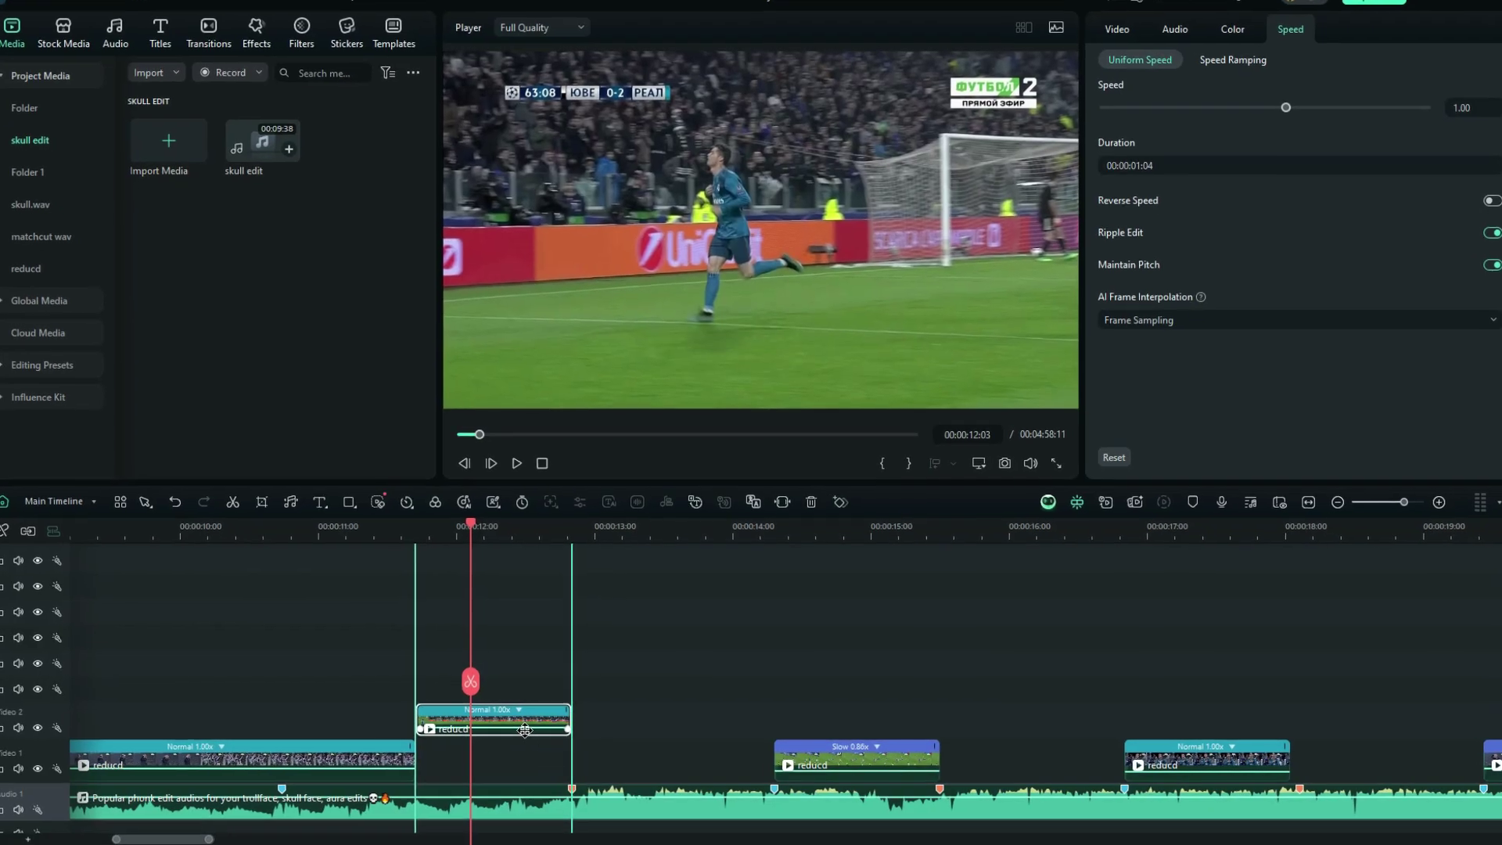
{"action": "left_click", "coordinate": [573, 688]}
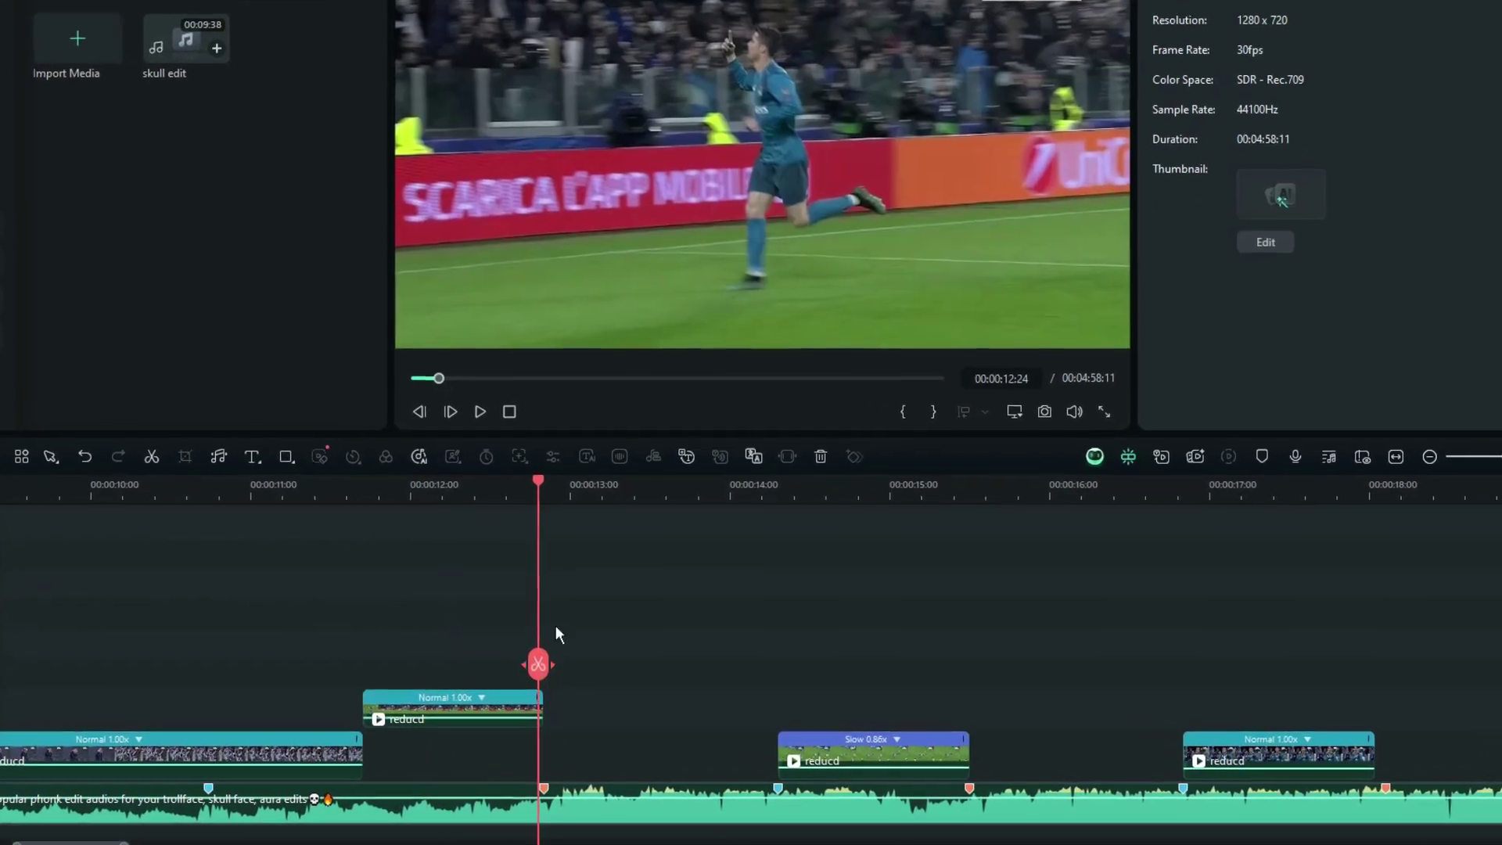
{"action": "left_click_drag", "start_coordinate": [583, 498], "coordinate": [842, 567]}
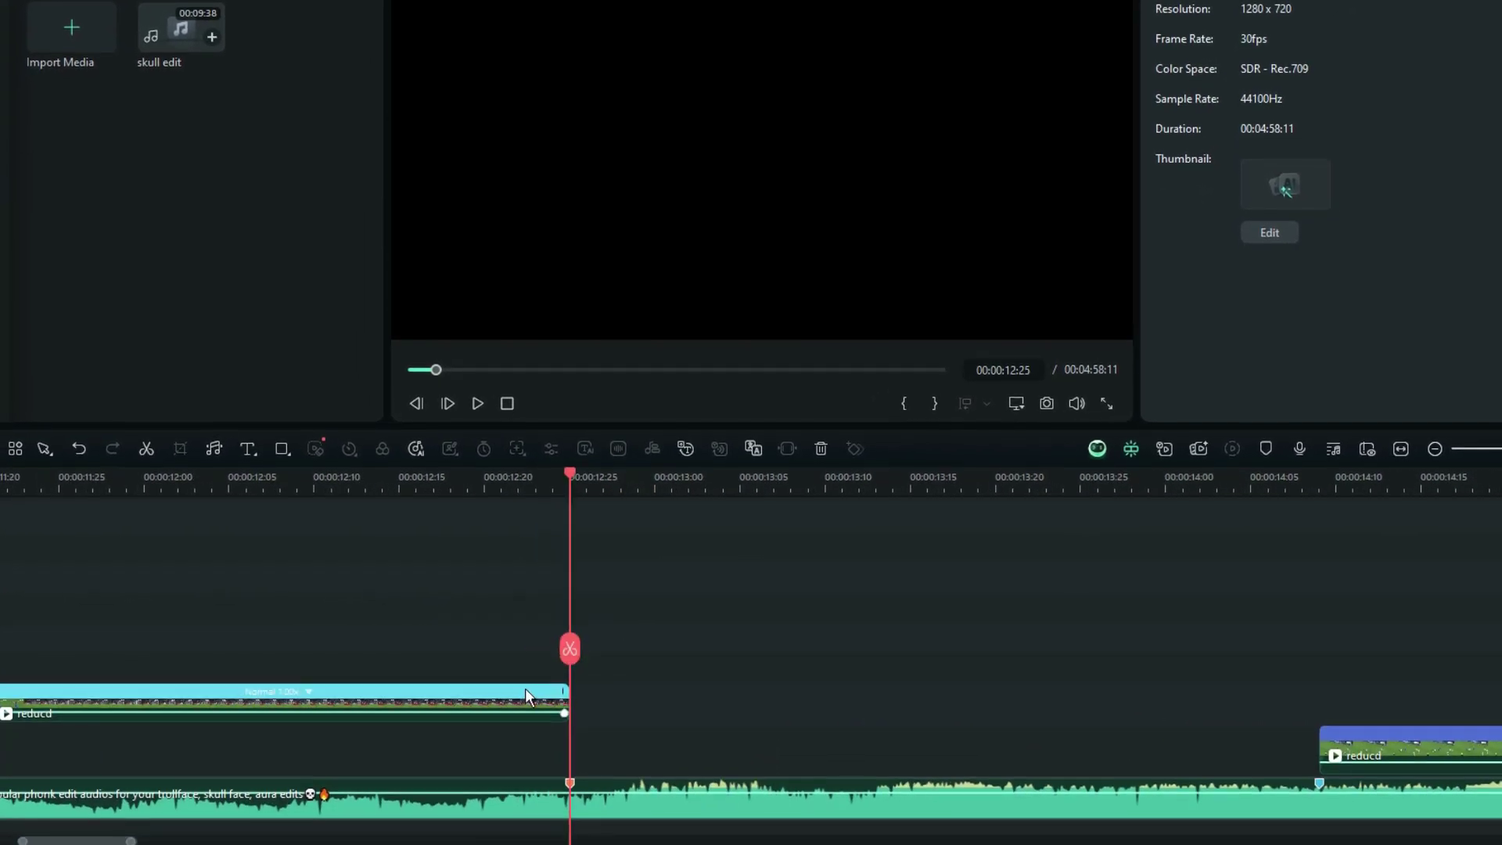
{"action": "right_click", "coordinate": [523, 690]}
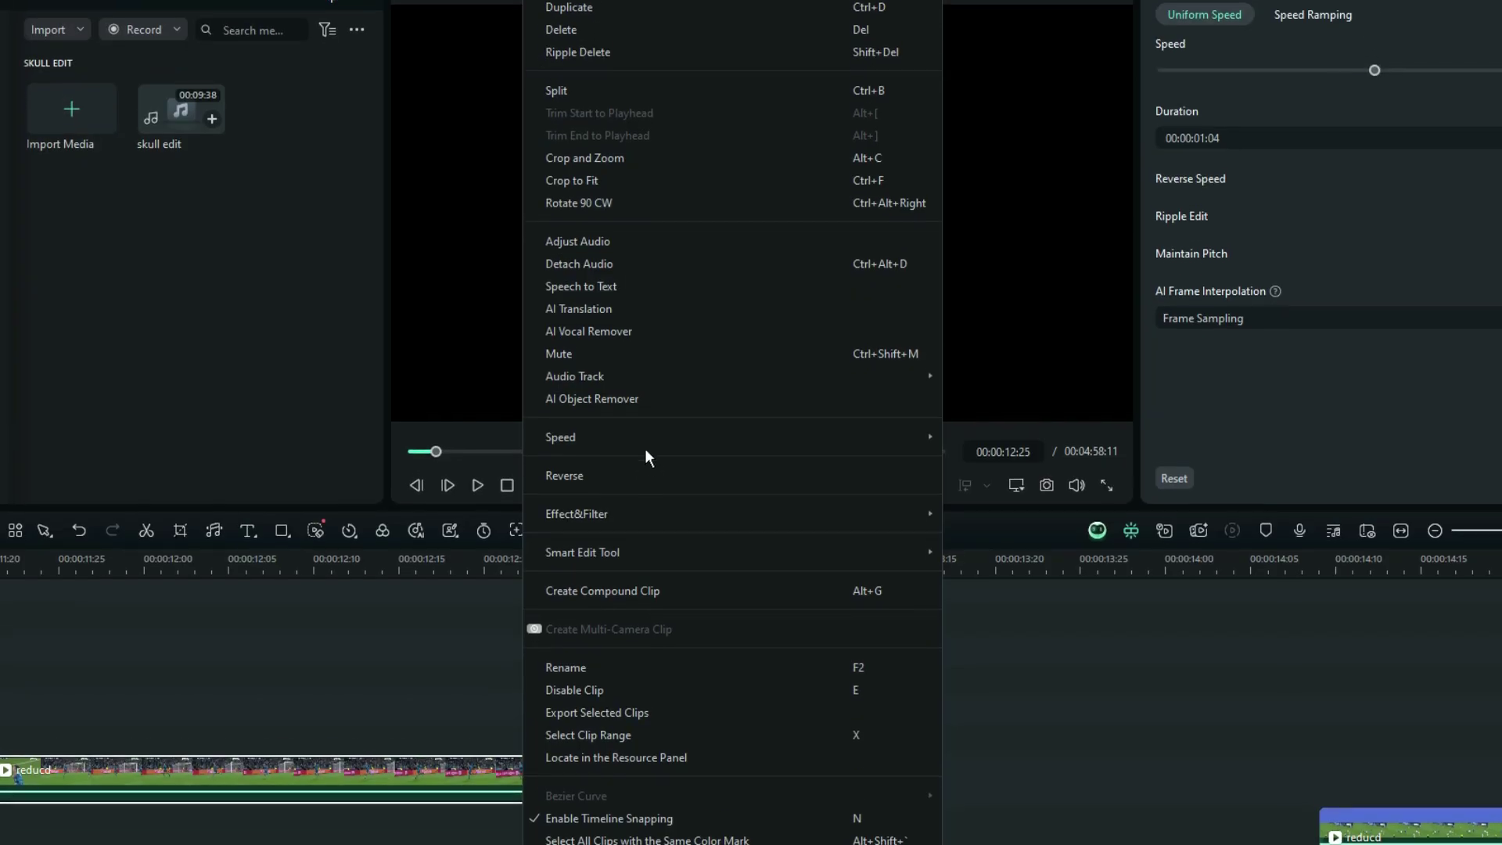
{"action": "mouse_move", "coordinate": [656, 364]}
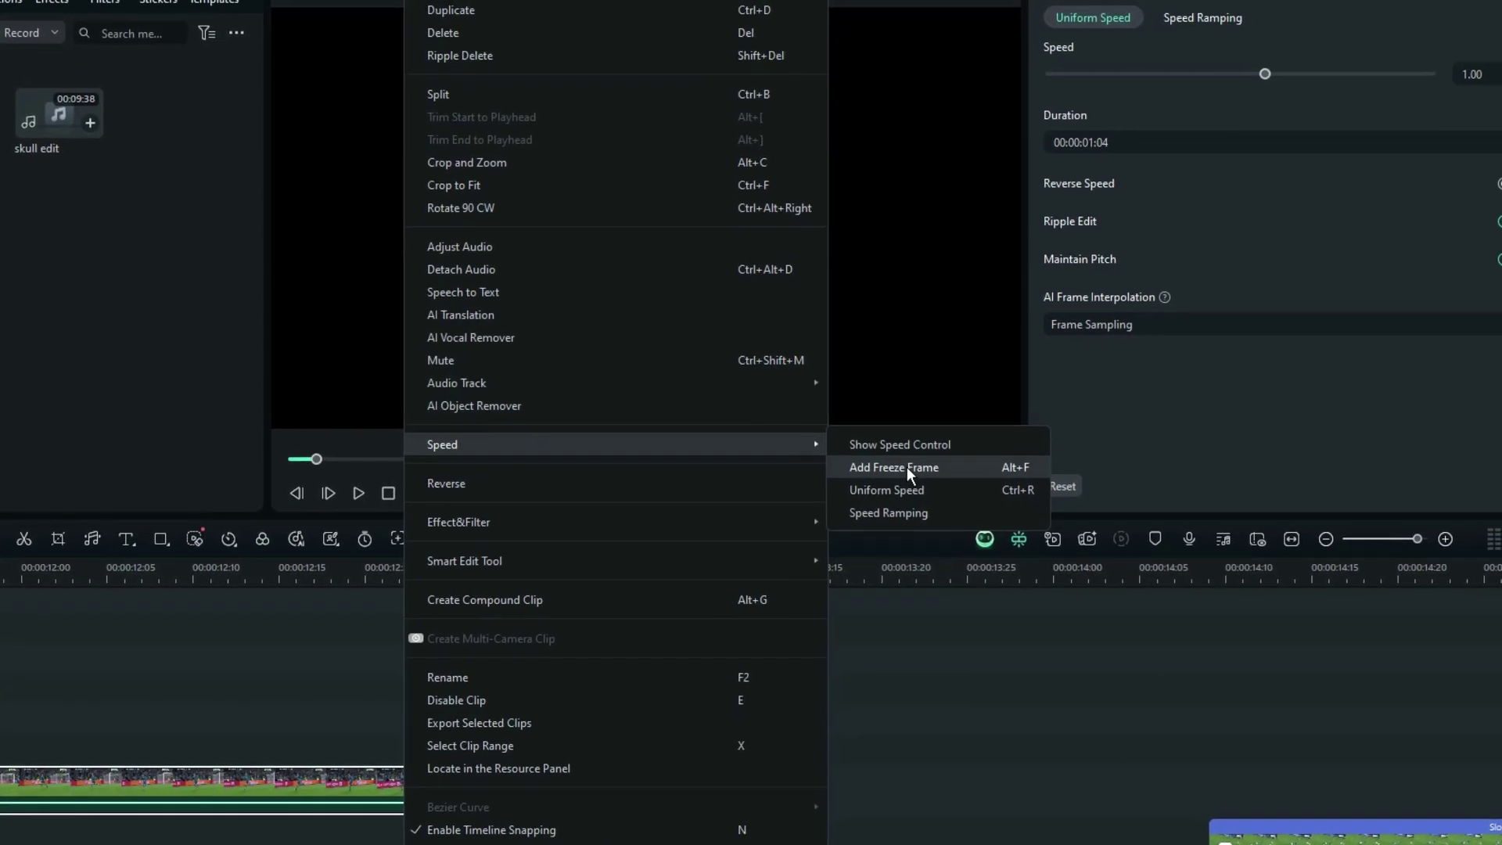
{"action": "left_click", "coordinate": [920, 465]}
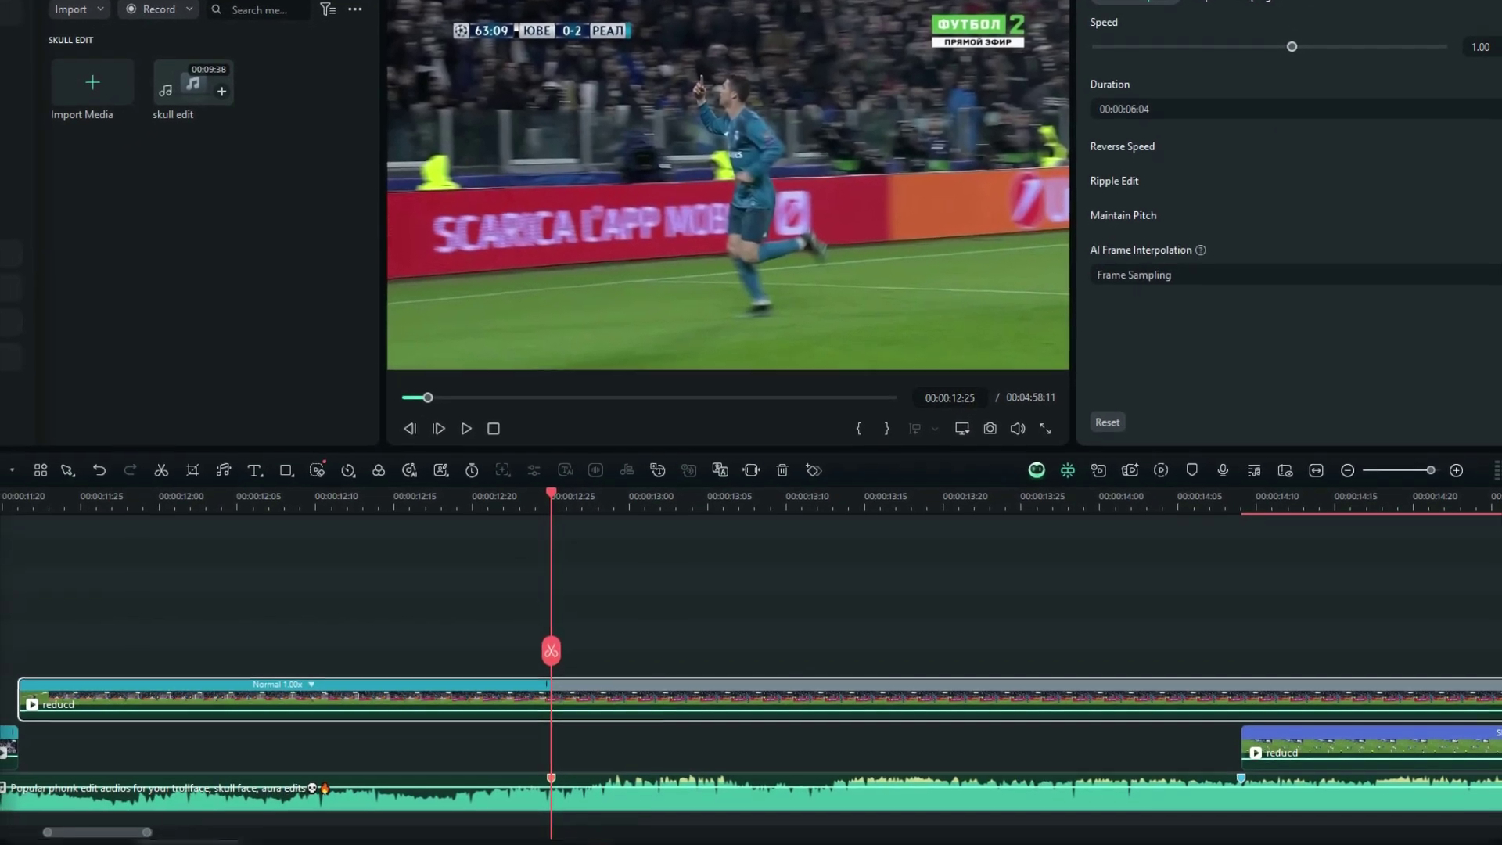
Split the freeze frame at 00:00:14:09, move the kept part back to Video 1 and delete the excess.
{"action": "key", "text": "c"}
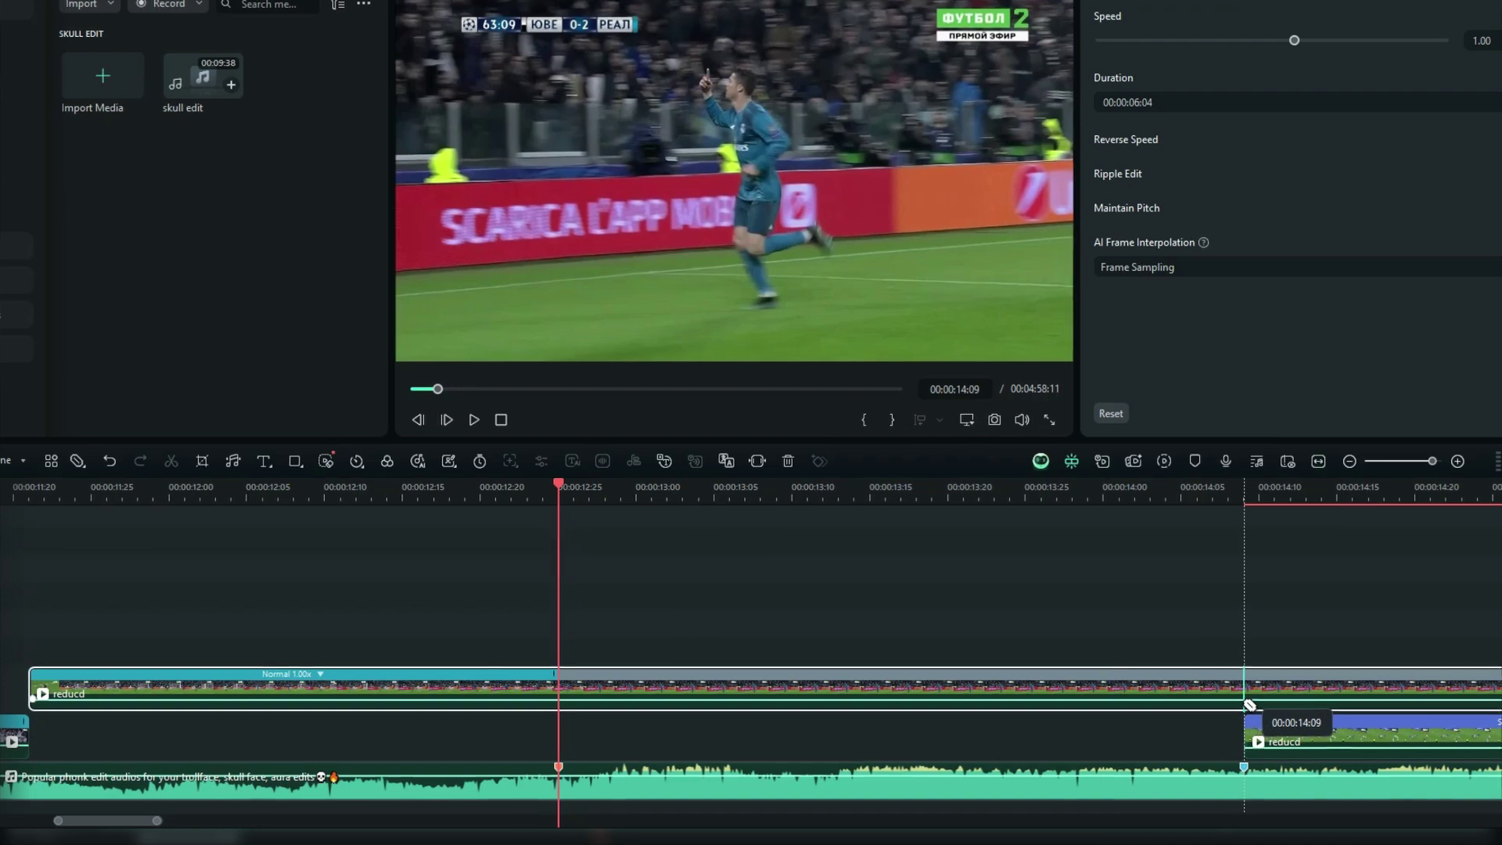
{"action": "left_click", "coordinate": [1244, 702]}
{"action": "key", "text": "v"}
{"action": "left_click_drag", "start_coordinate": [1176, 696], "coordinate": [1168, 729]}
{"action": "left_click_drag", "start_coordinate": [1210, 490], "coordinate": [693, 580]}
{"action": "left_click", "coordinate": [701, 703]}
{"action": "key", "text": "Delete"}
{"action": "left_click", "coordinate": [670, 690]}
Try to add a freeze frame at the end of the slow 0.86x clip that starts at 00:00:14:09.
{"action": "scroll", "coordinate": [671, 690], "scroll_direction": "up", "scroll_amount": 5}
{"action": "left_click", "coordinate": [749, 691]}
{"action": "right_click", "coordinate": [677, 749]}
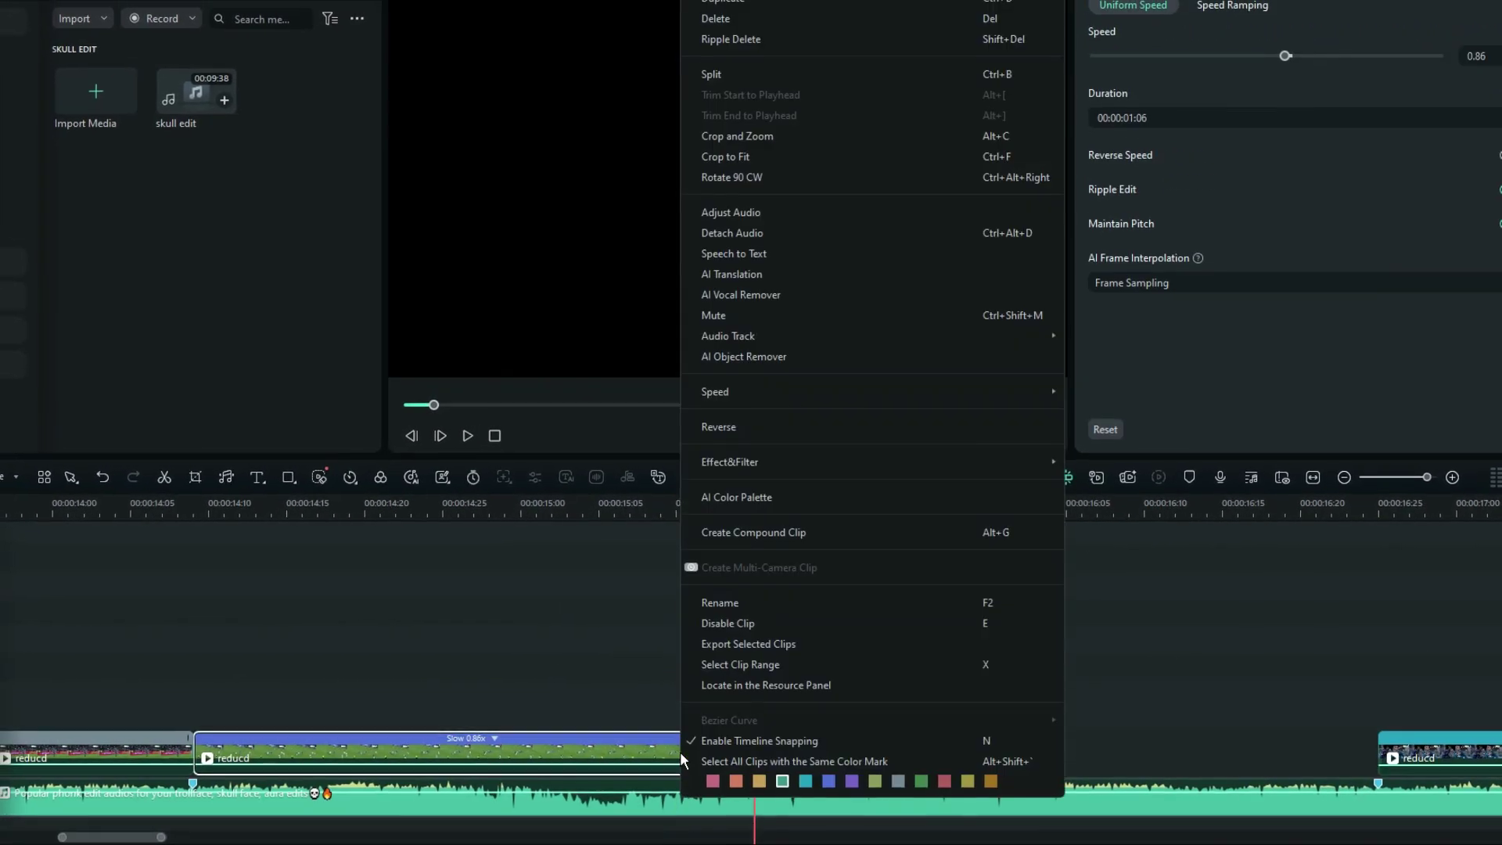
{"action": "left_click", "coordinate": [1117, 396]}
{"action": "scroll", "coordinate": [675, 601], "scroll_direction": "down", "scroll_amount": 5}
{"action": "key", "text": "ctrl+z"}
Add a freeze frame to the end of the slow 0.86x clip and trim it at the next clip's start.
{"action": "left_click_drag", "start_coordinate": [727, 747], "coordinate": [816, 749]}
{"action": "right_click", "coordinate": [734, 697]}
{"action": "left_click", "coordinate": [1162, 395]}
{"action": "left_click", "coordinate": [853, 702]}
{"action": "left_click", "coordinate": [935, 714]}
{"action": "key", "text": "Delete"}
Add freeze frames to the ends of the remaining clips, filling the gaps up to the following beats.
{"action": "right_click", "coordinate": [911, 752]}
{"action": "left_click", "coordinate": [825, 649]}
{"action": "right_click", "coordinate": [907, 752]}
{"action": "left_click", "coordinate": [1308, 425]}
{"action": "left_click", "coordinate": [818, 422]}
{"action": "scroll", "coordinate": [919, 728], "scroll_direction": "up", "scroll_amount": 3}
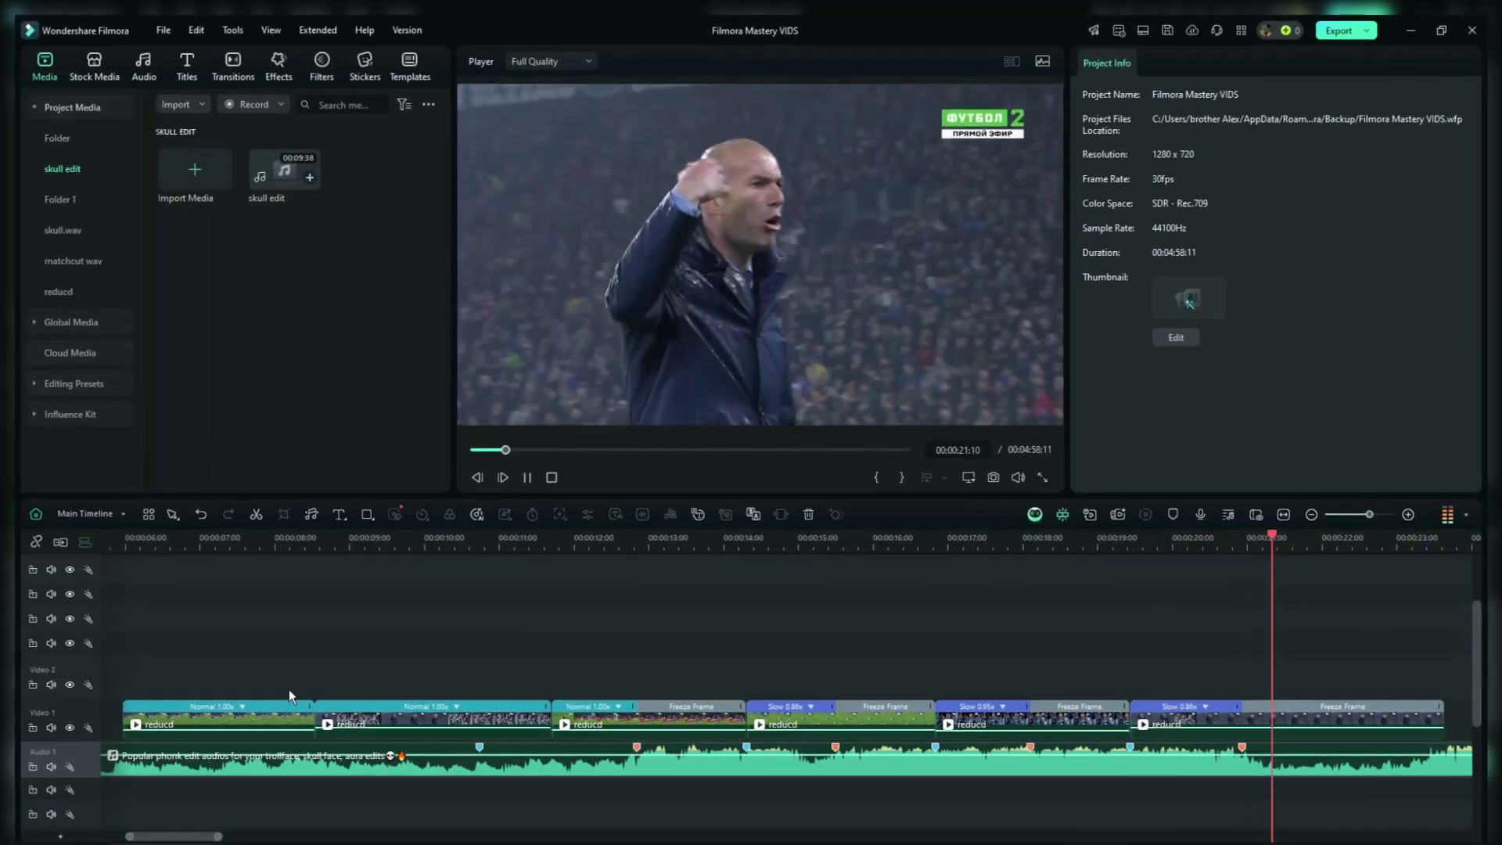
Stop playback and change the project's aspect ratio to Instagram 1:1 at 1080 x 1080.
{"action": "key", "text": "space"}
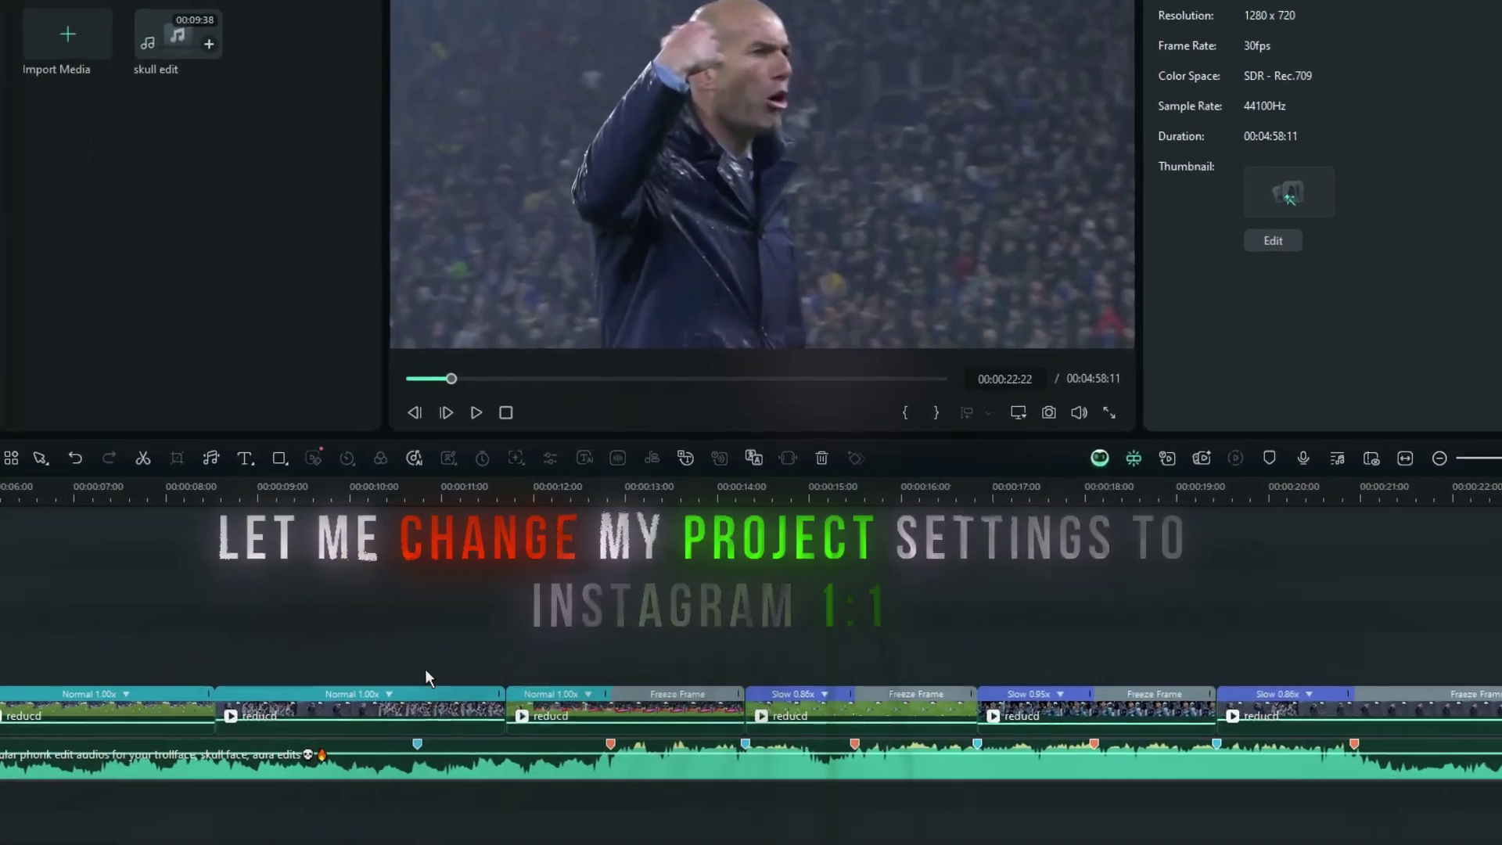
{"action": "left_click", "coordinate": [151, 15]}
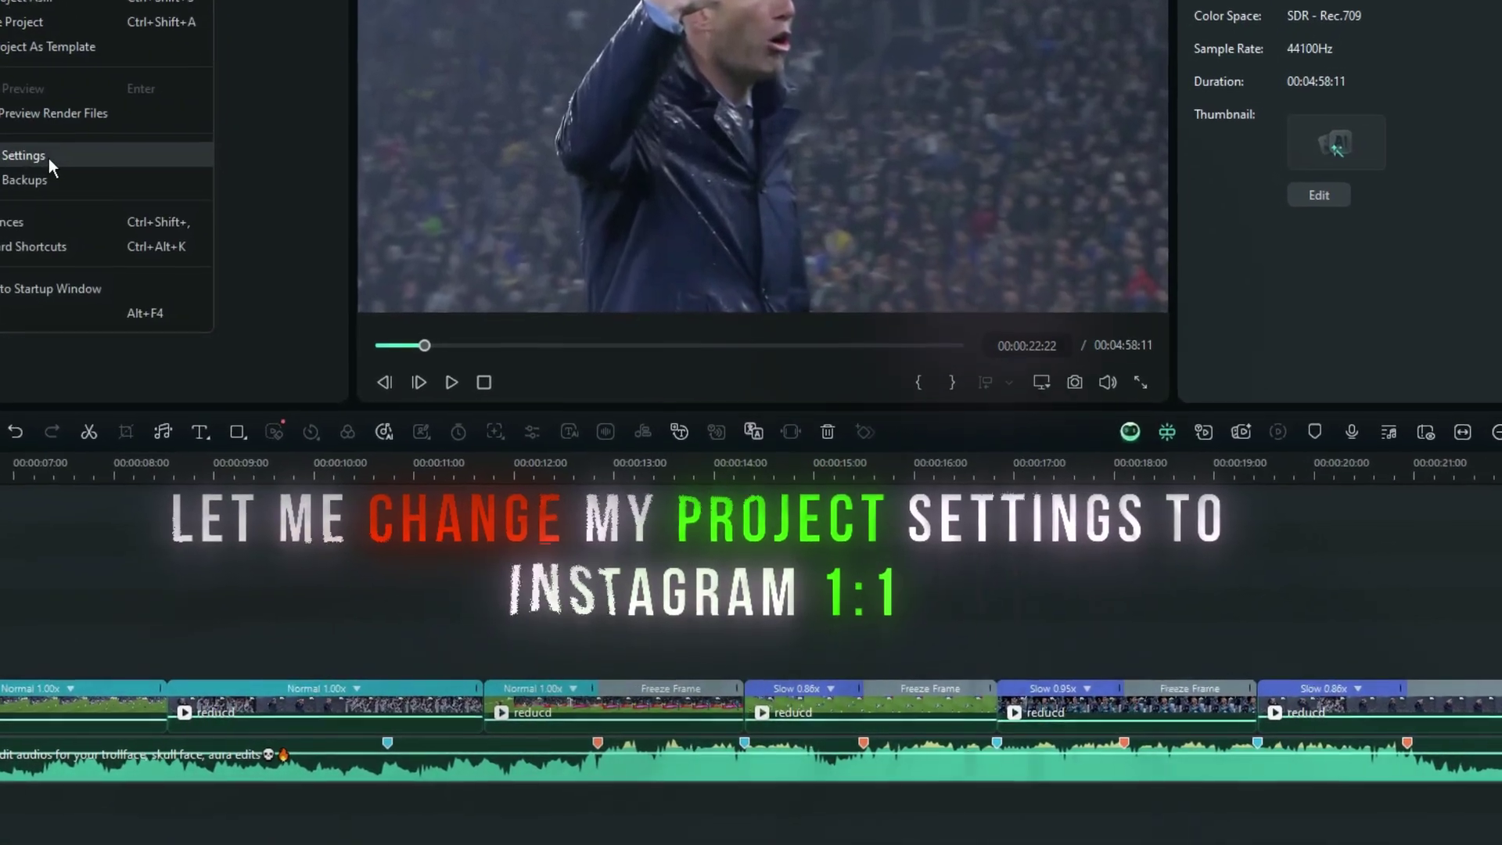
{"action": "left_click", "coordinate": [49, 158]}
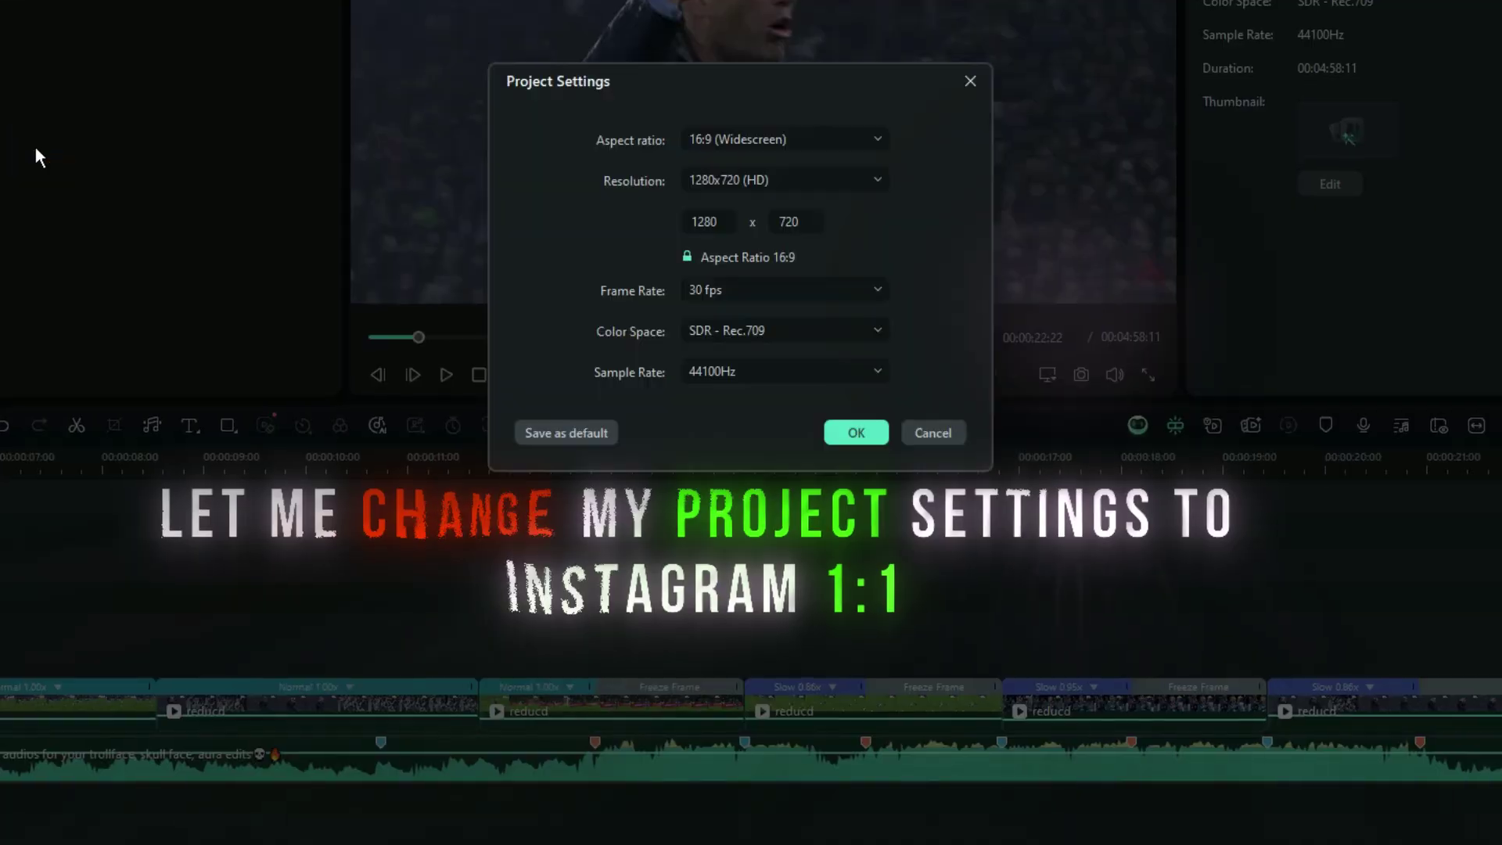
{"action": "left_click", "coordinate": [780, 139]}
{"action": "left_click", "coordinate": [749, 249]}
{"action": "left_click", "coordinate": [853, 432]}
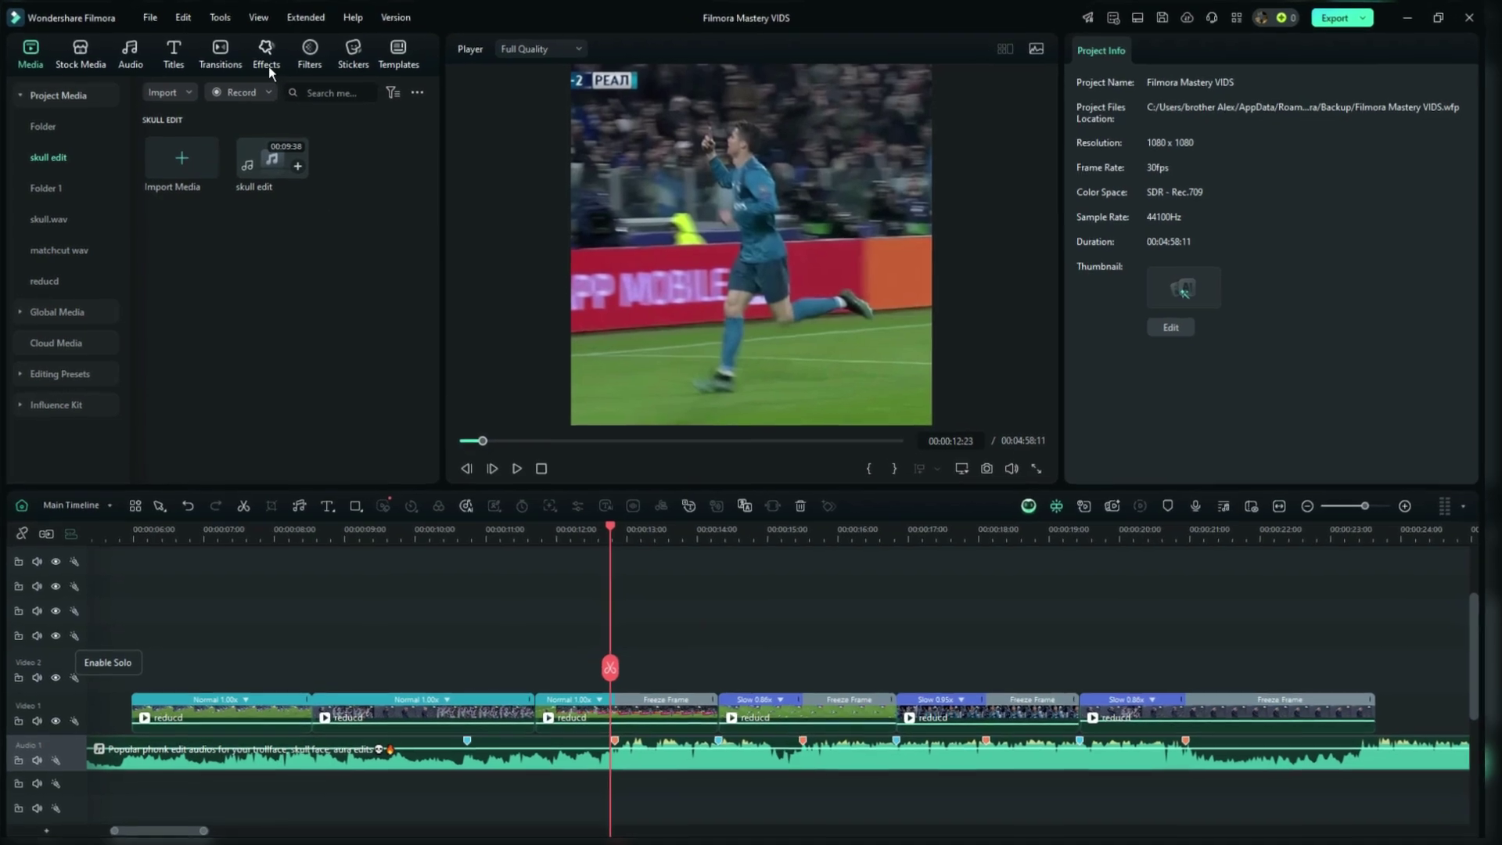
Search the video effects for "extrem" and place the Extreme effect on Video 2 above the first freeze frame.
{"action": "left_click", "coordinate": [269, 67]}
{"action": "left_click", "coordinate": [277, 91]}
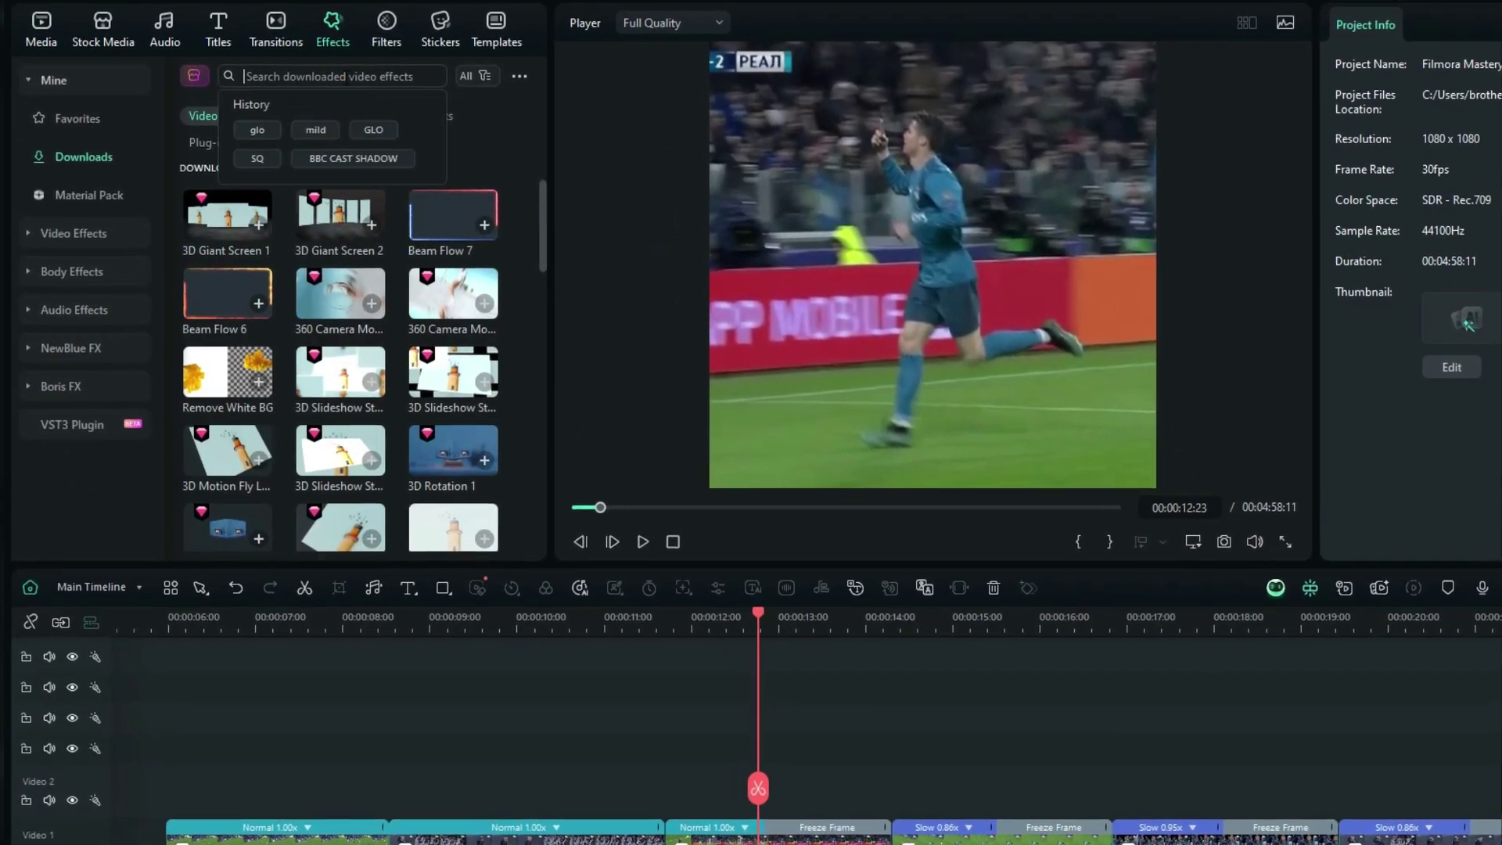
{"action": "type", "text": "extrem"}
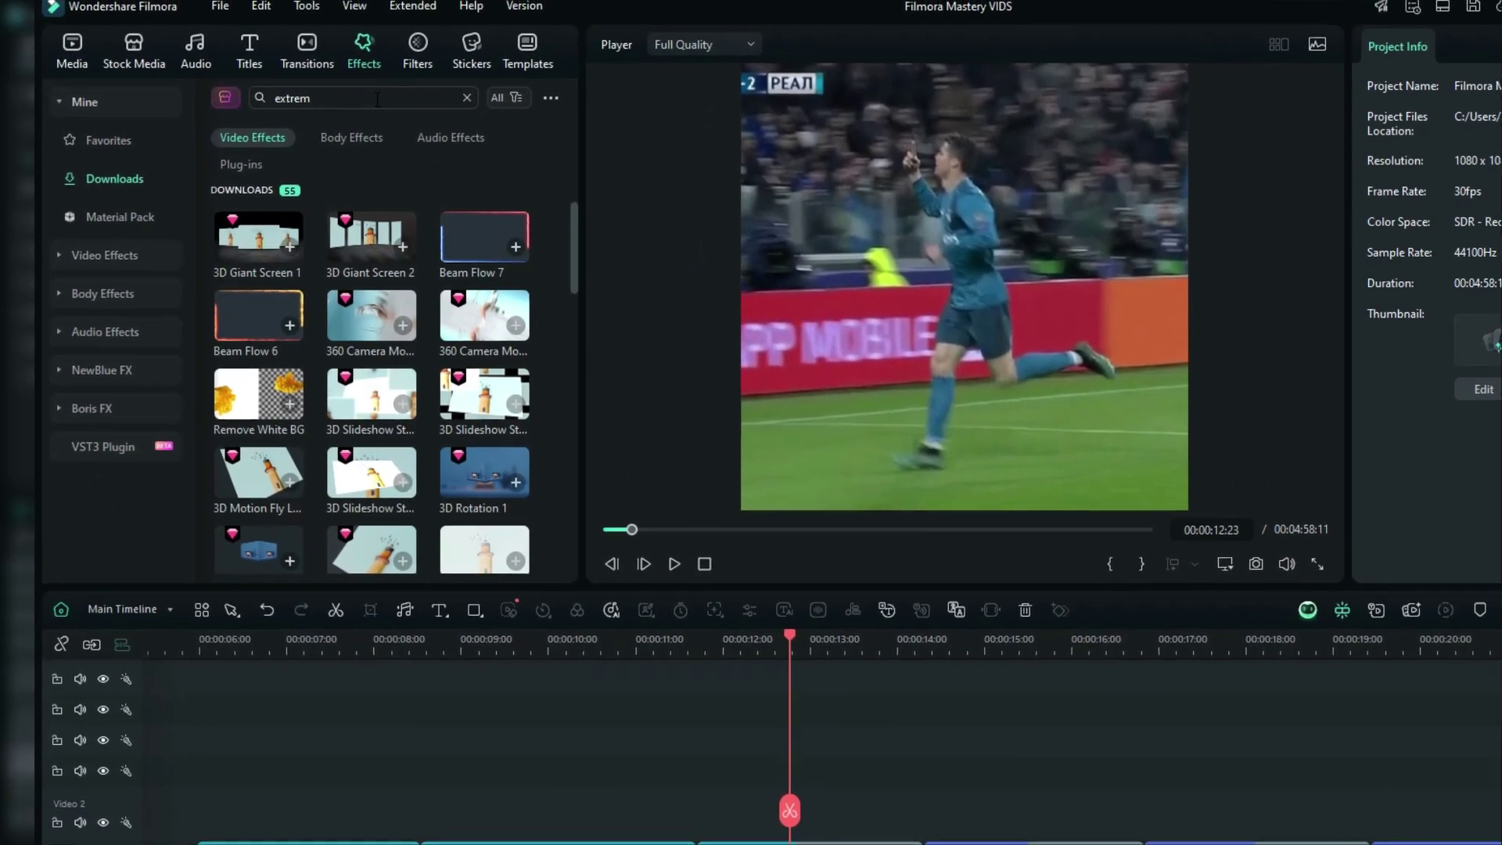
{"action": "key", "text": "Return"}
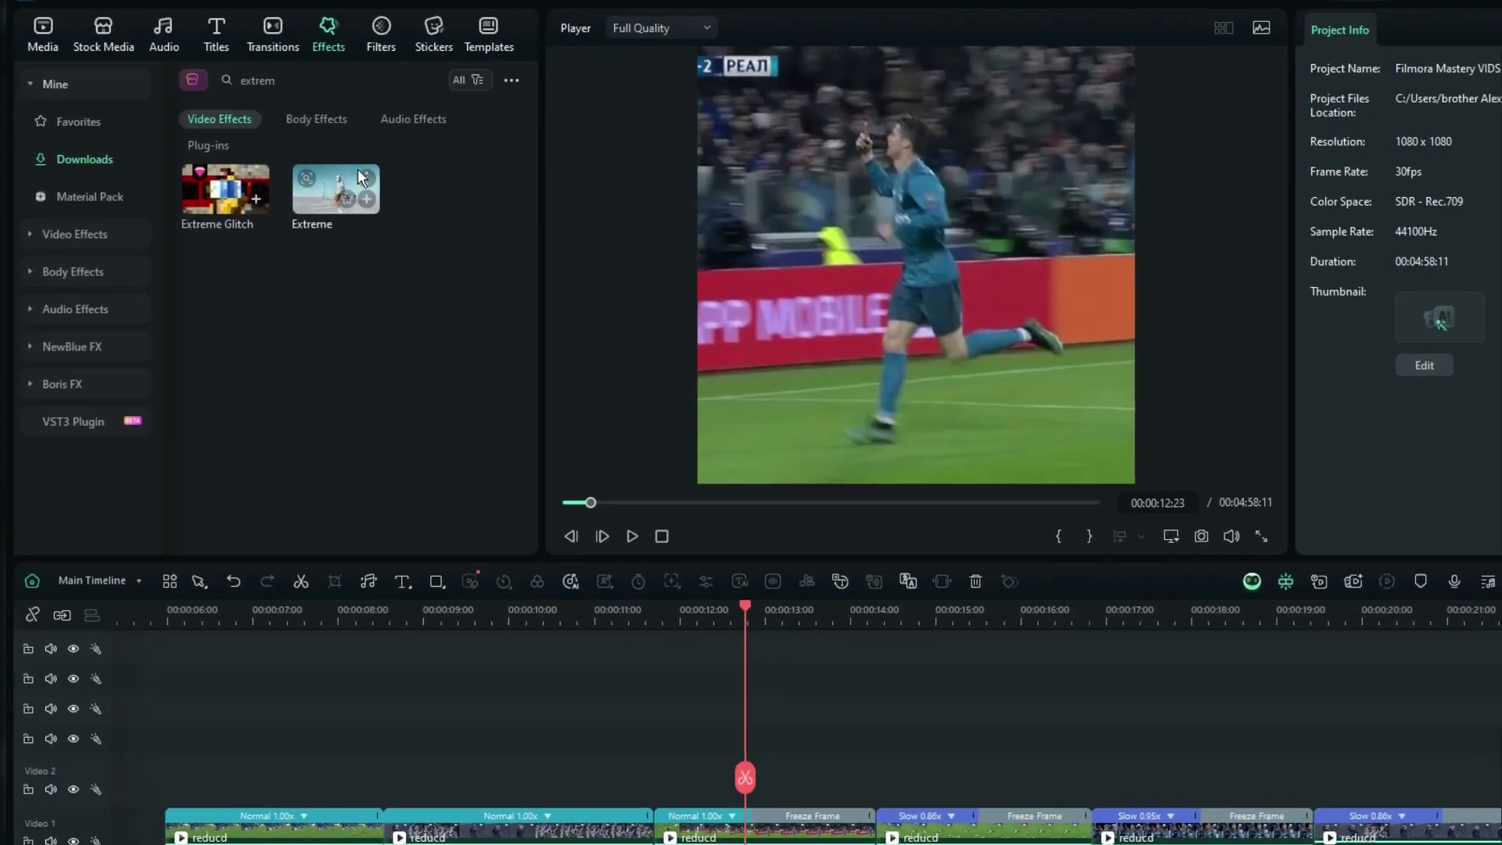
{"action": "left_click_drag", "start_coordinate": [359, 168], "coordinate": [776, 778]}
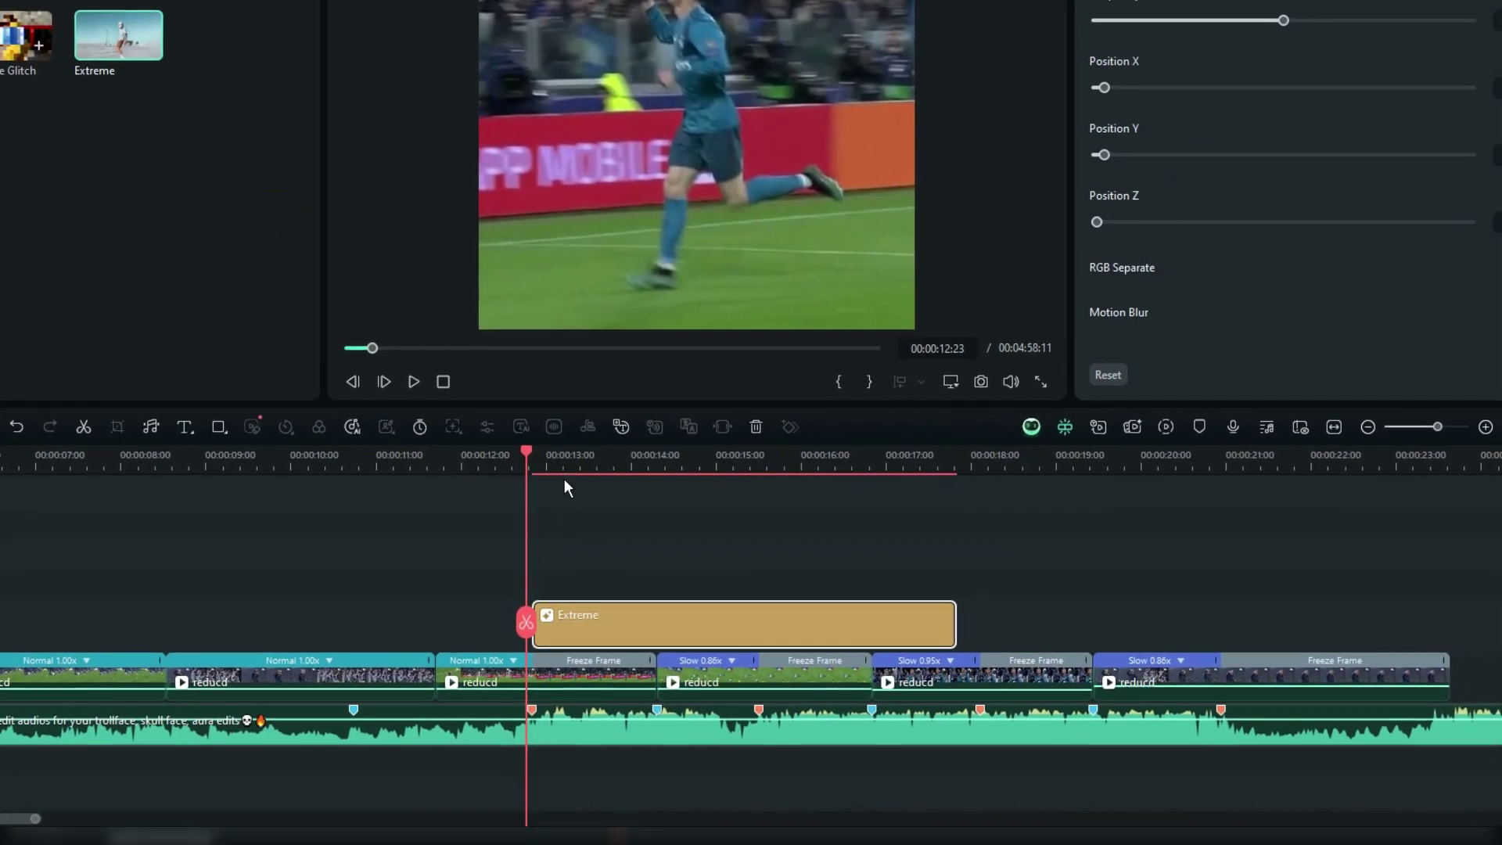
Trim the Extreme effect to 10 frames, from the start of the first freeze frame to 00:00:13:05.
{"action": "scroll", "coordinate": [565, 486], "scroll_direction": "up", "scroll_amount": 5}
{"action": "key", "text": "Right"}
{"action": "key", "text": "Right"}
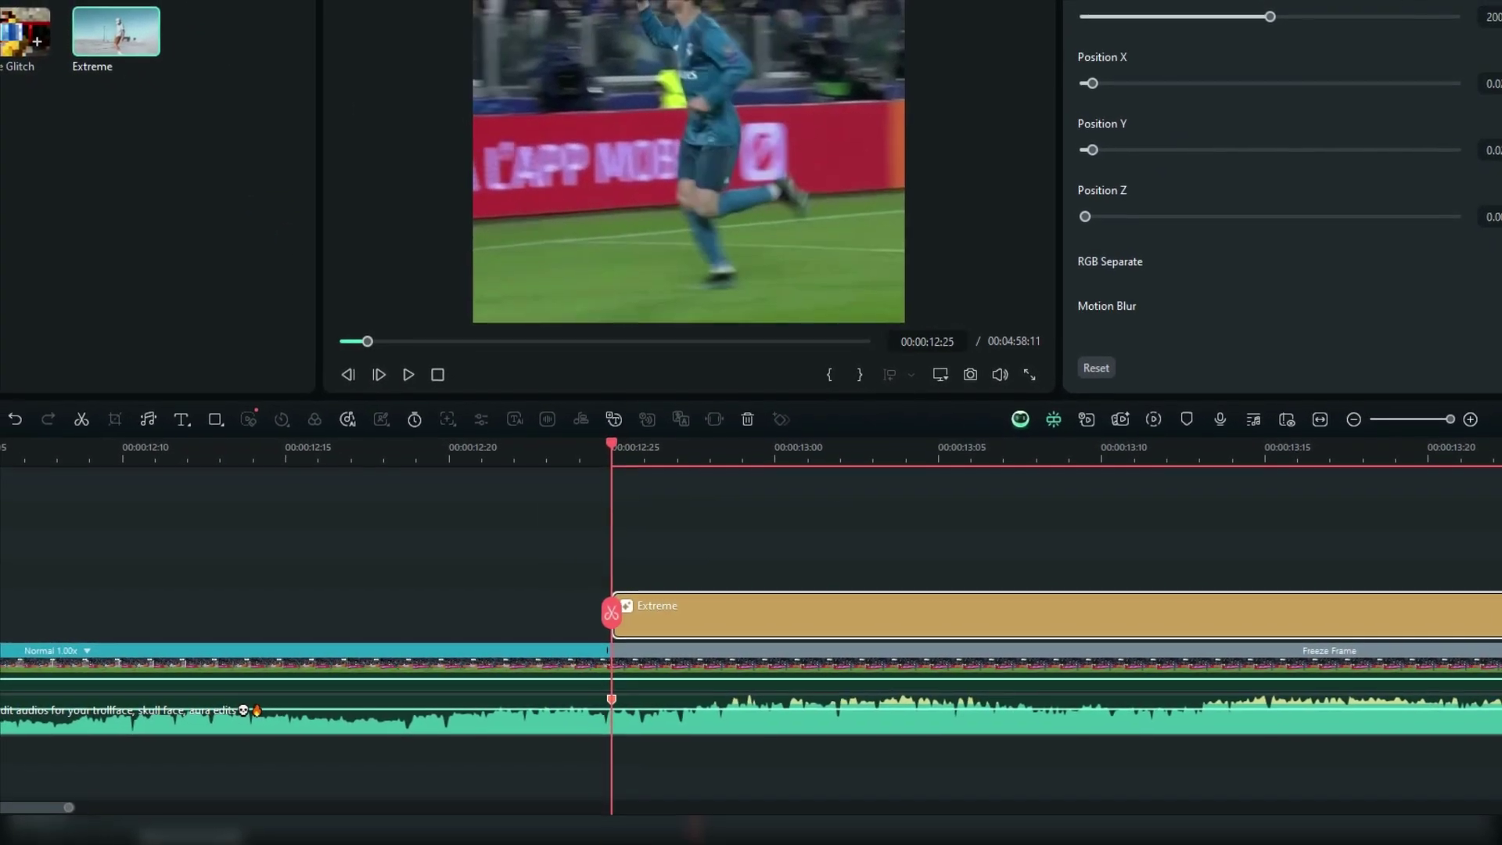
{"action": "key", "text": "Right"}
{"action": "key", "text": "Right"}
{"action": "key", "text": "Right"}
{"action": "key", "text": "Right"}
{"action": "key", "text": "Right"}
{"action": "key", "text": "Right"}
{"action": "key", "text": "Right"}
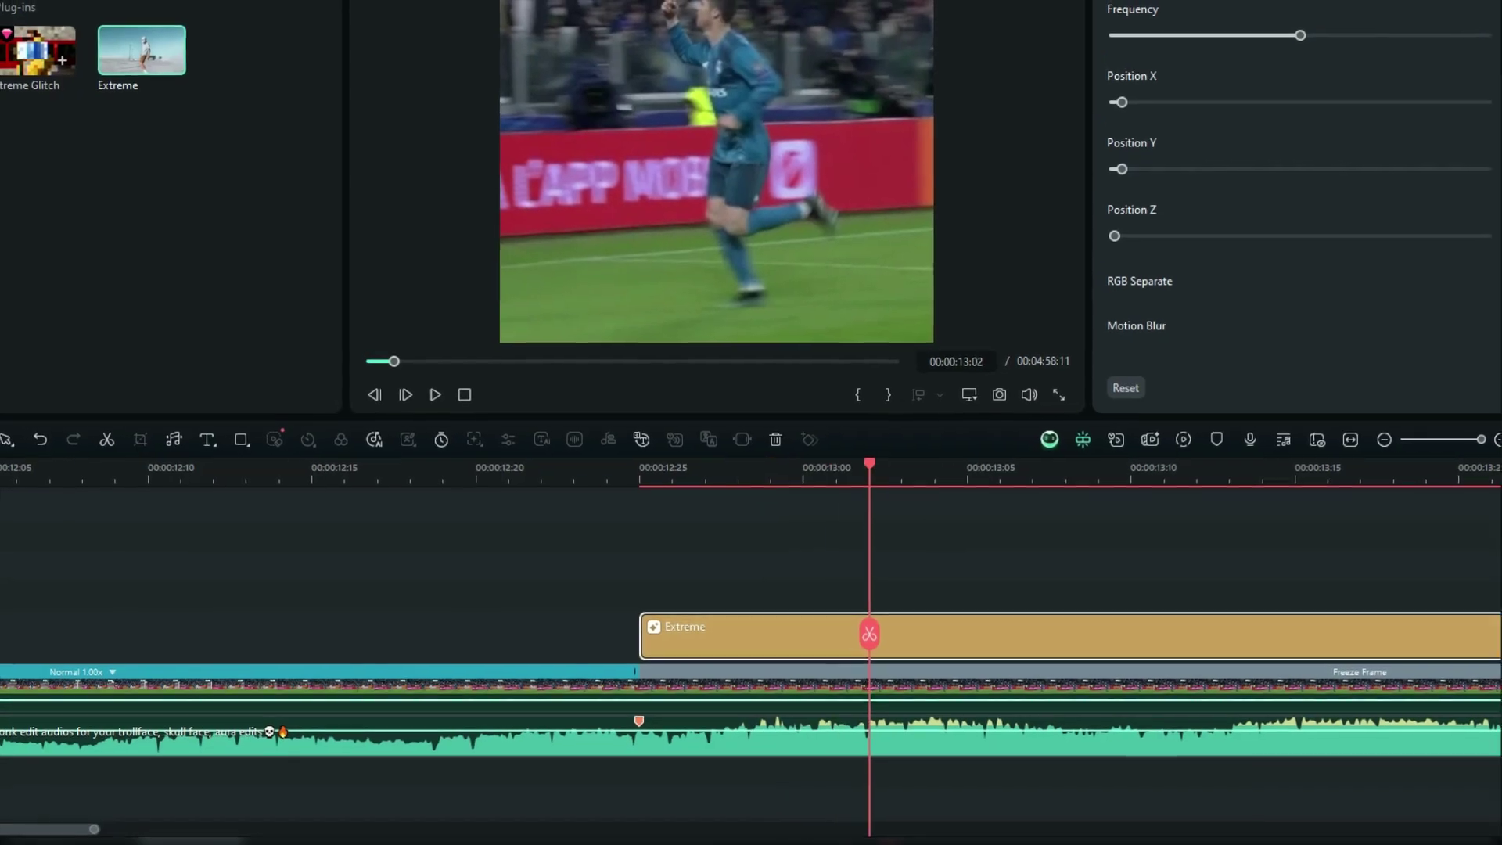
{"action": "key", "text": "Right"}
{"action": "key", "text": "Right"}
{"action": "key", "text": "Right"}
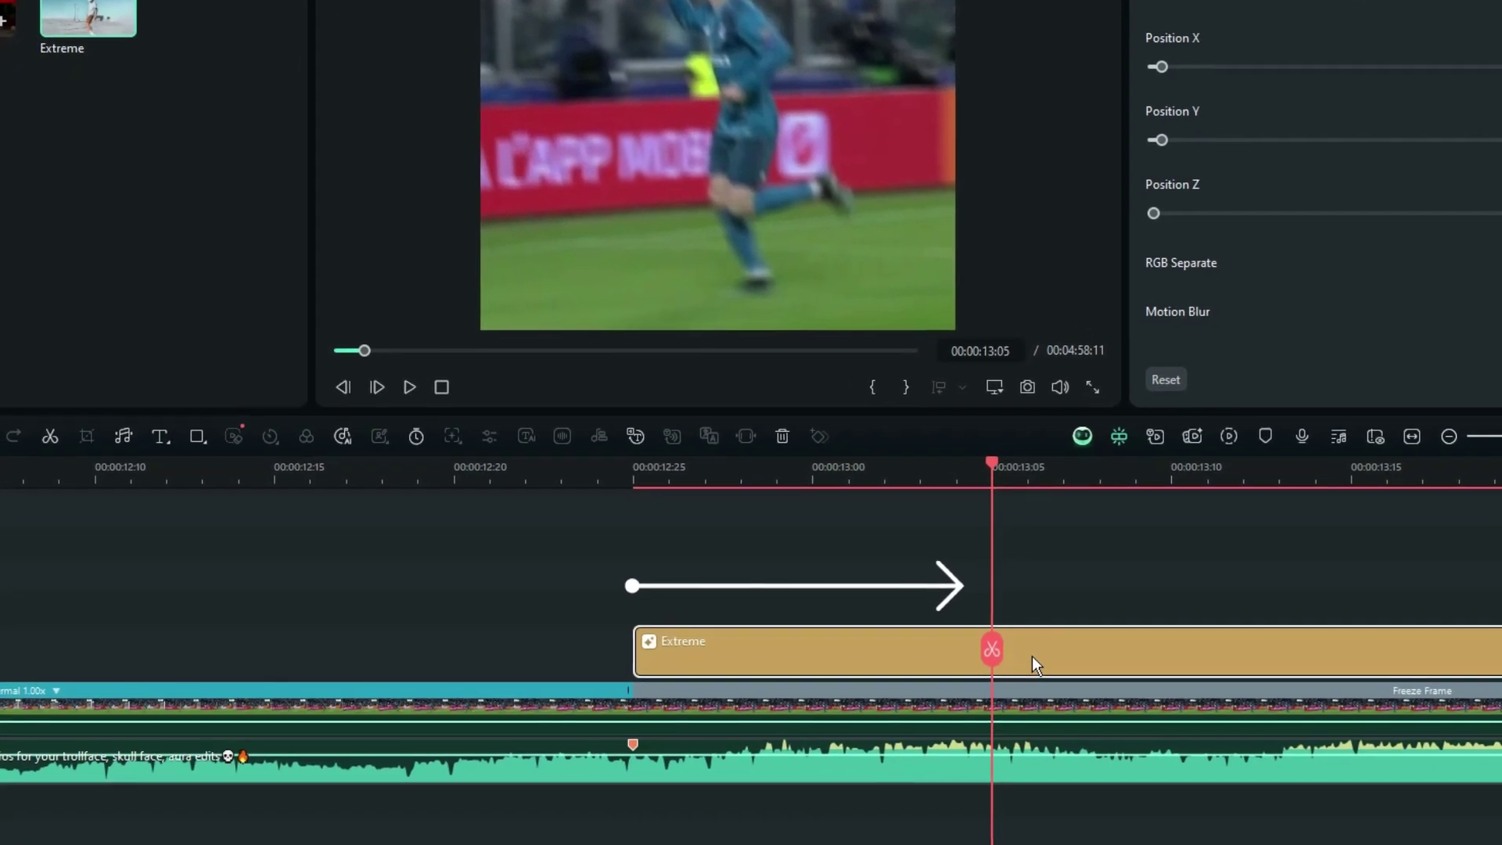
{"action": "key", "text": "Left"}
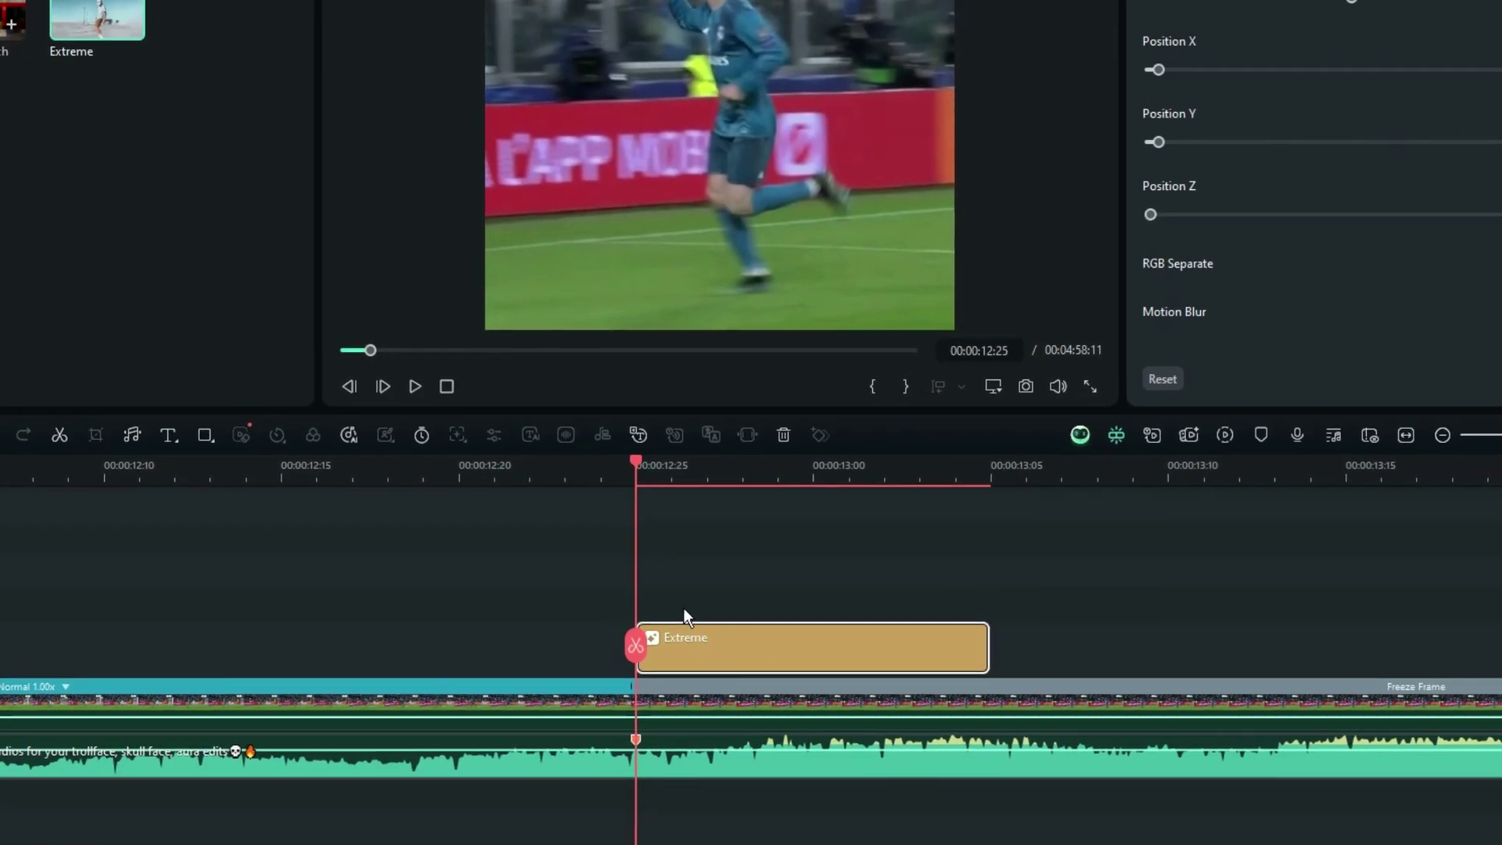
{"action": "left_click", "coordinate": [681, 615]}
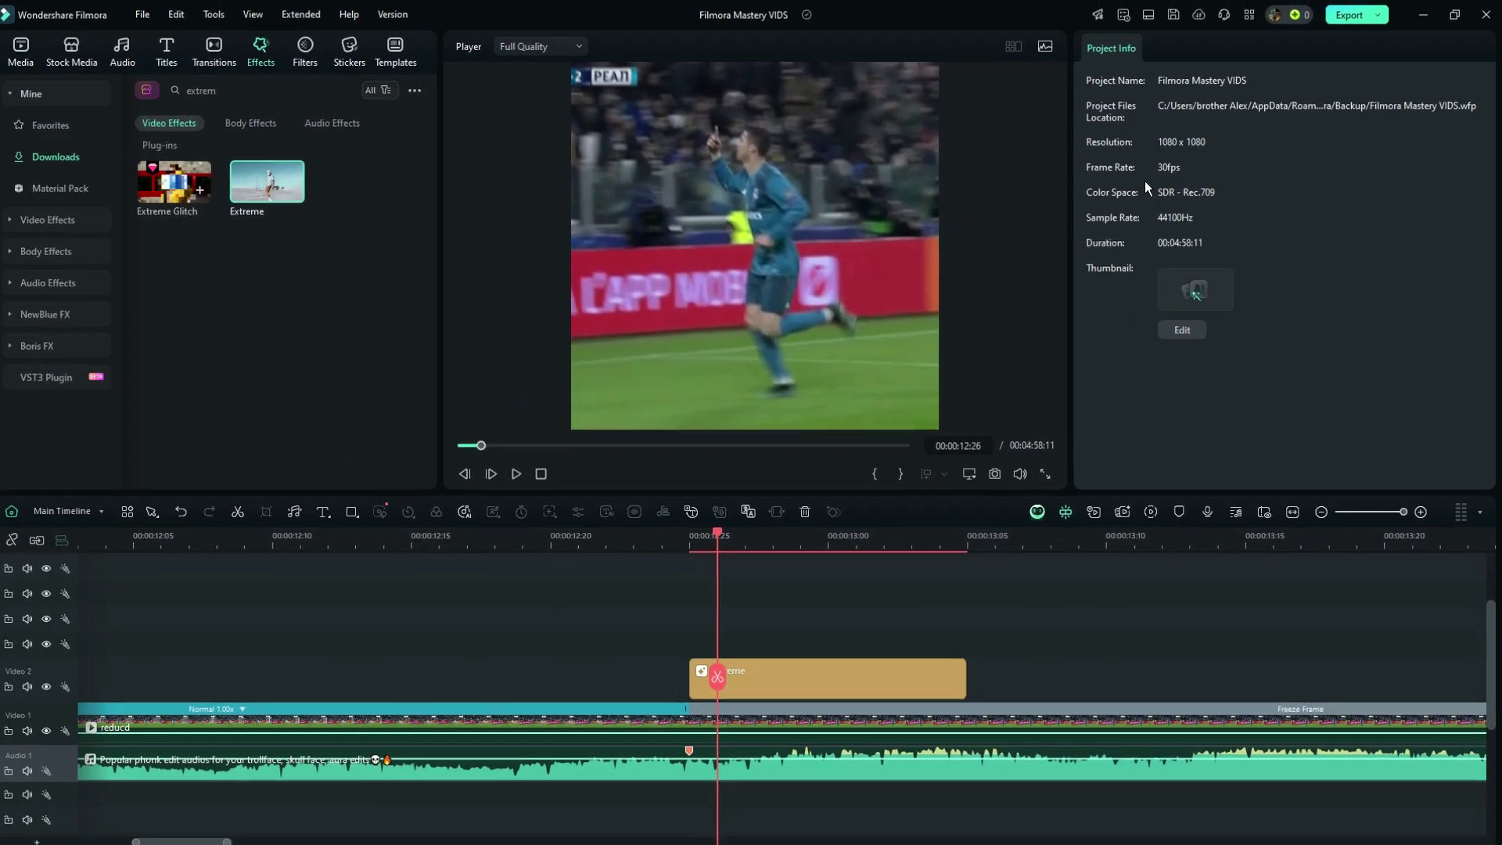
Set the Extreme effect's Position X to 0.00 and Position Y to 1.00, keyframing Position Y at the clip's start and end.
{"action": "left_click", "coordinate": [731, 678]}
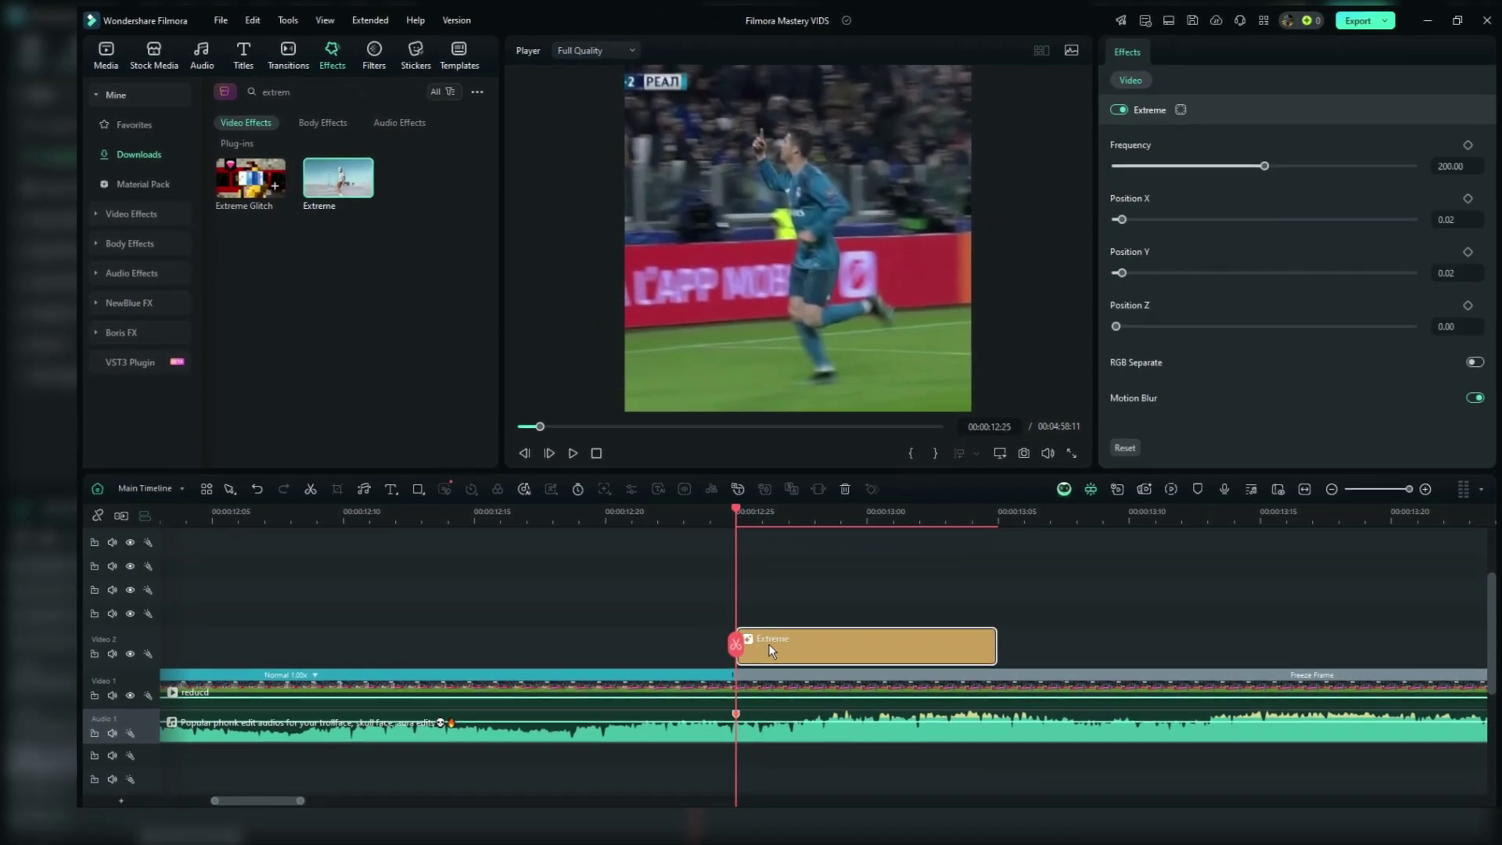
{"action": "left_click", "coordinate": [1451, 220]}
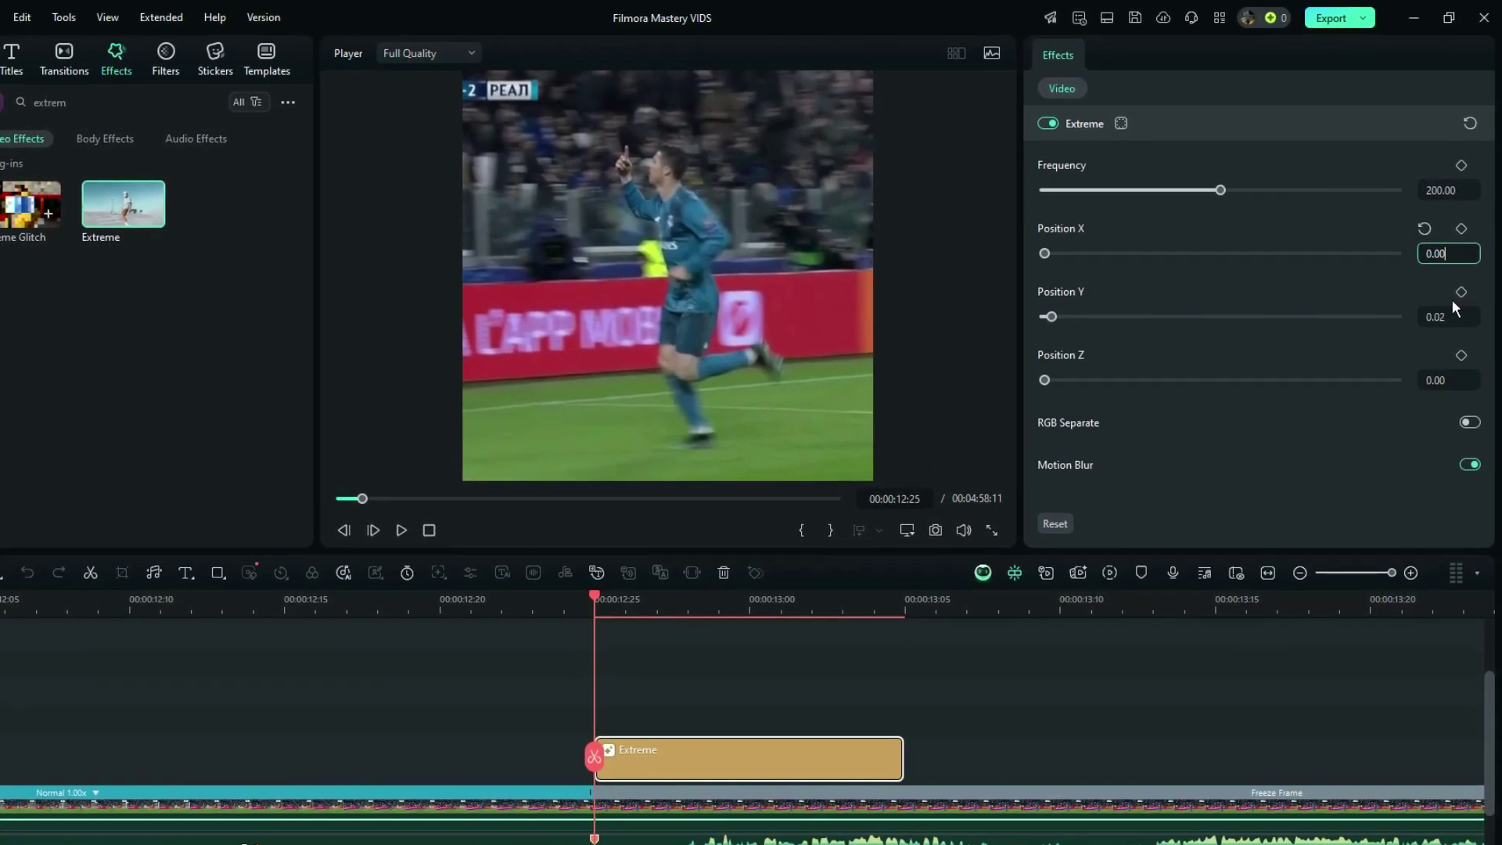
{"action": "left_click_drag", "start_coordinate": [1259, 321], "coordinate": [1396, 320]}
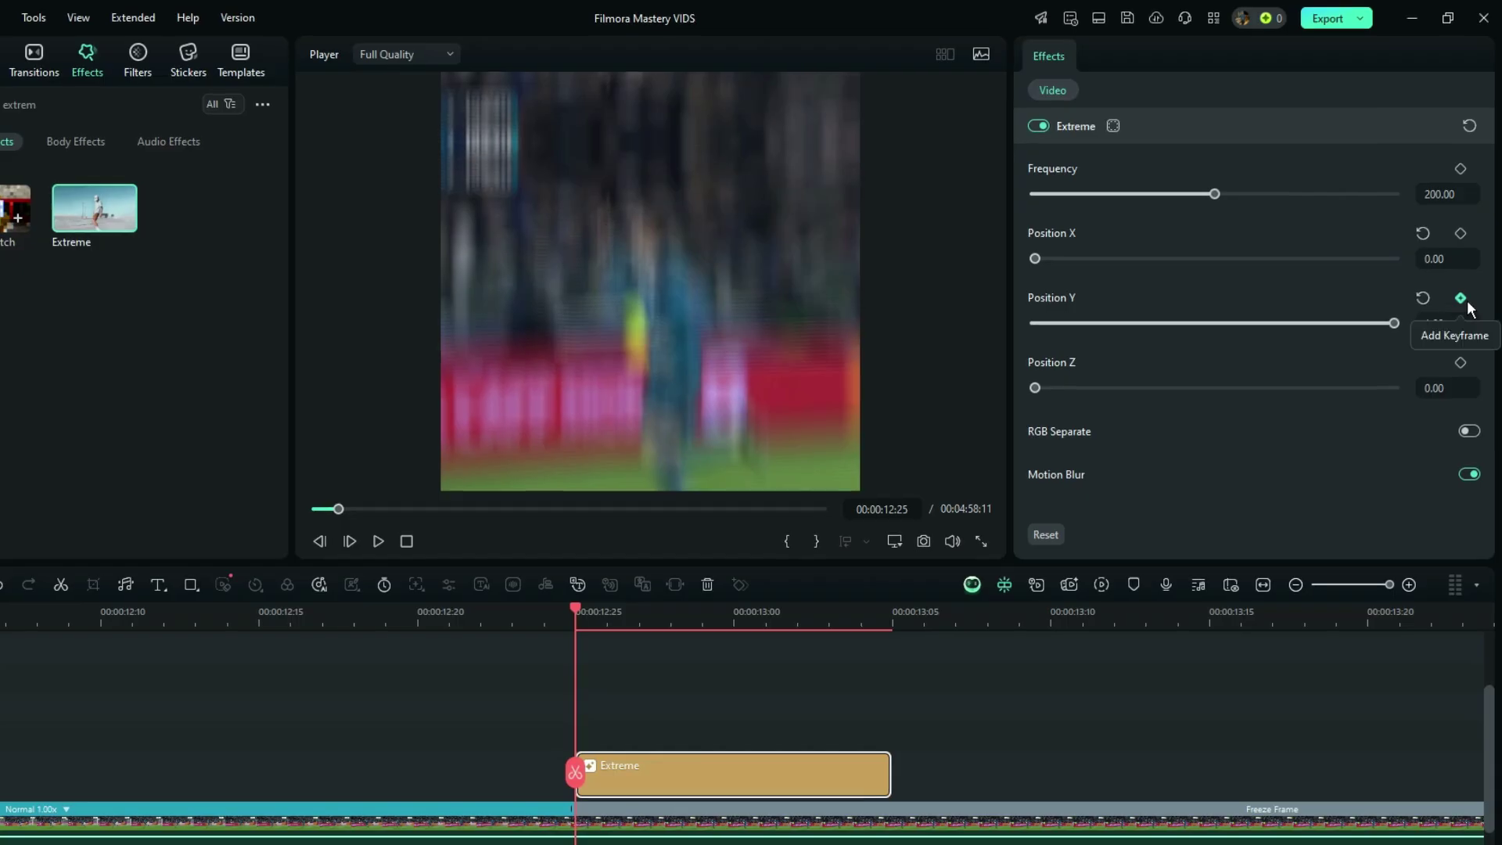
{"action": "left_click", "coordinate": [1462, 300]}
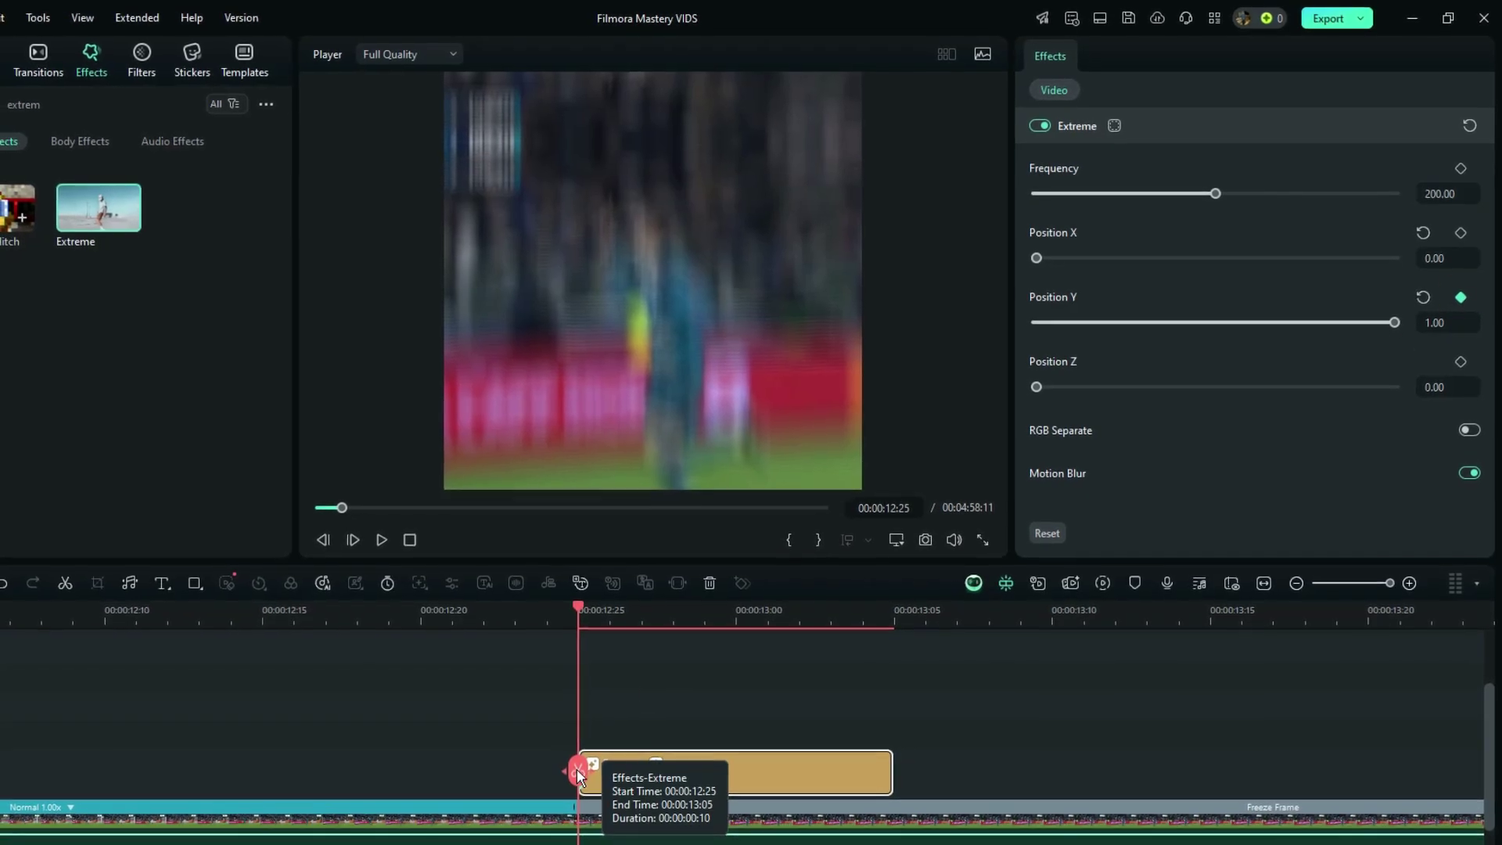
{"action": "left_click_drag", "start_coordinate": [577, 771], "coordinate": [797, 760]}
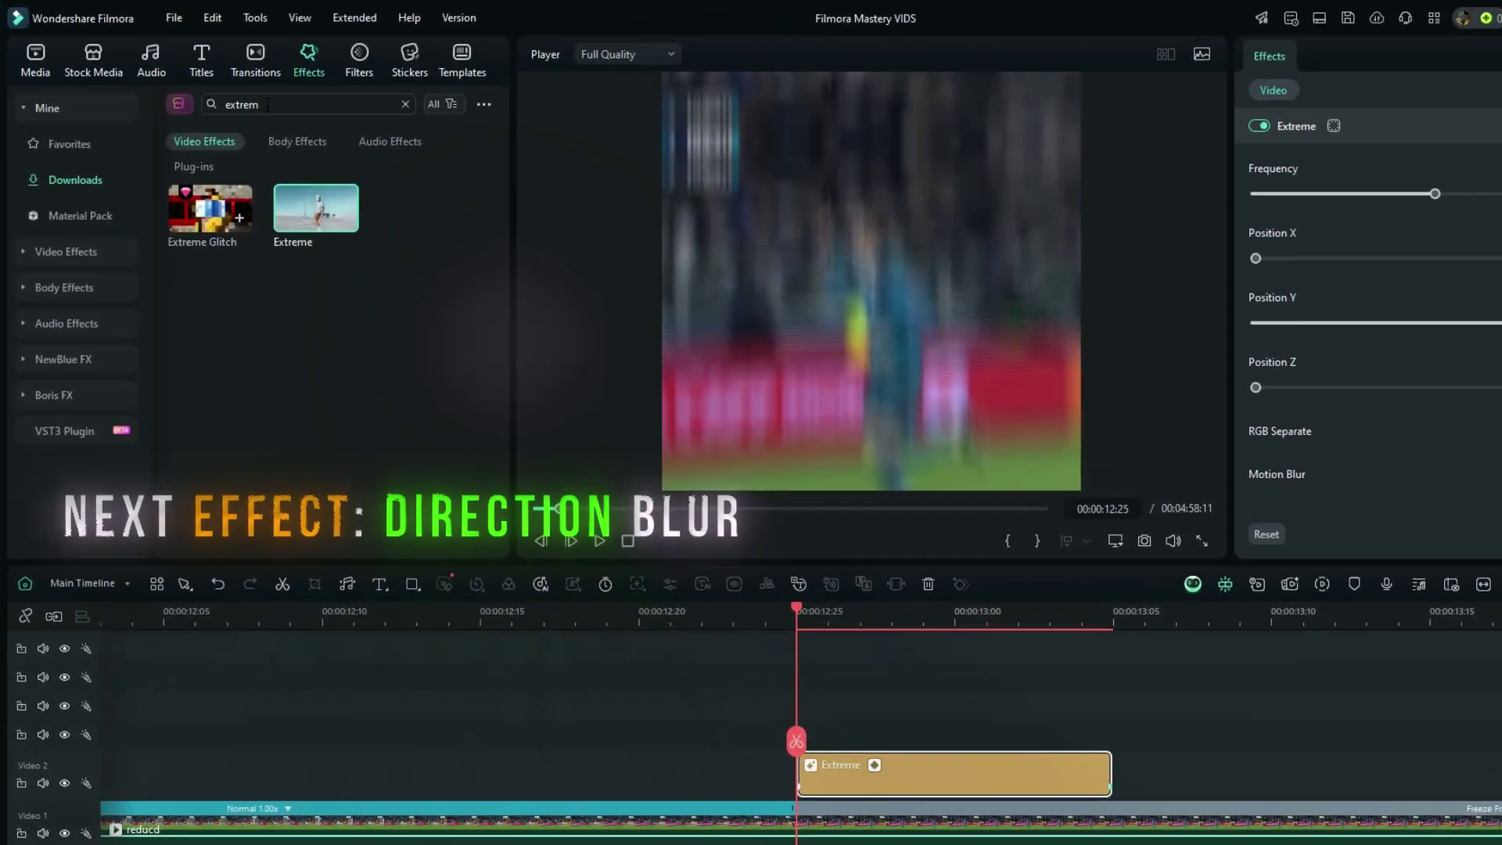
Search the video effects for "direction bl" and place Direction Blur above the Extreme effect, aligned with its start.
{"action": "left_click_drag", "start_coordinate": [227, 90], "coordinate": [159, 87]}
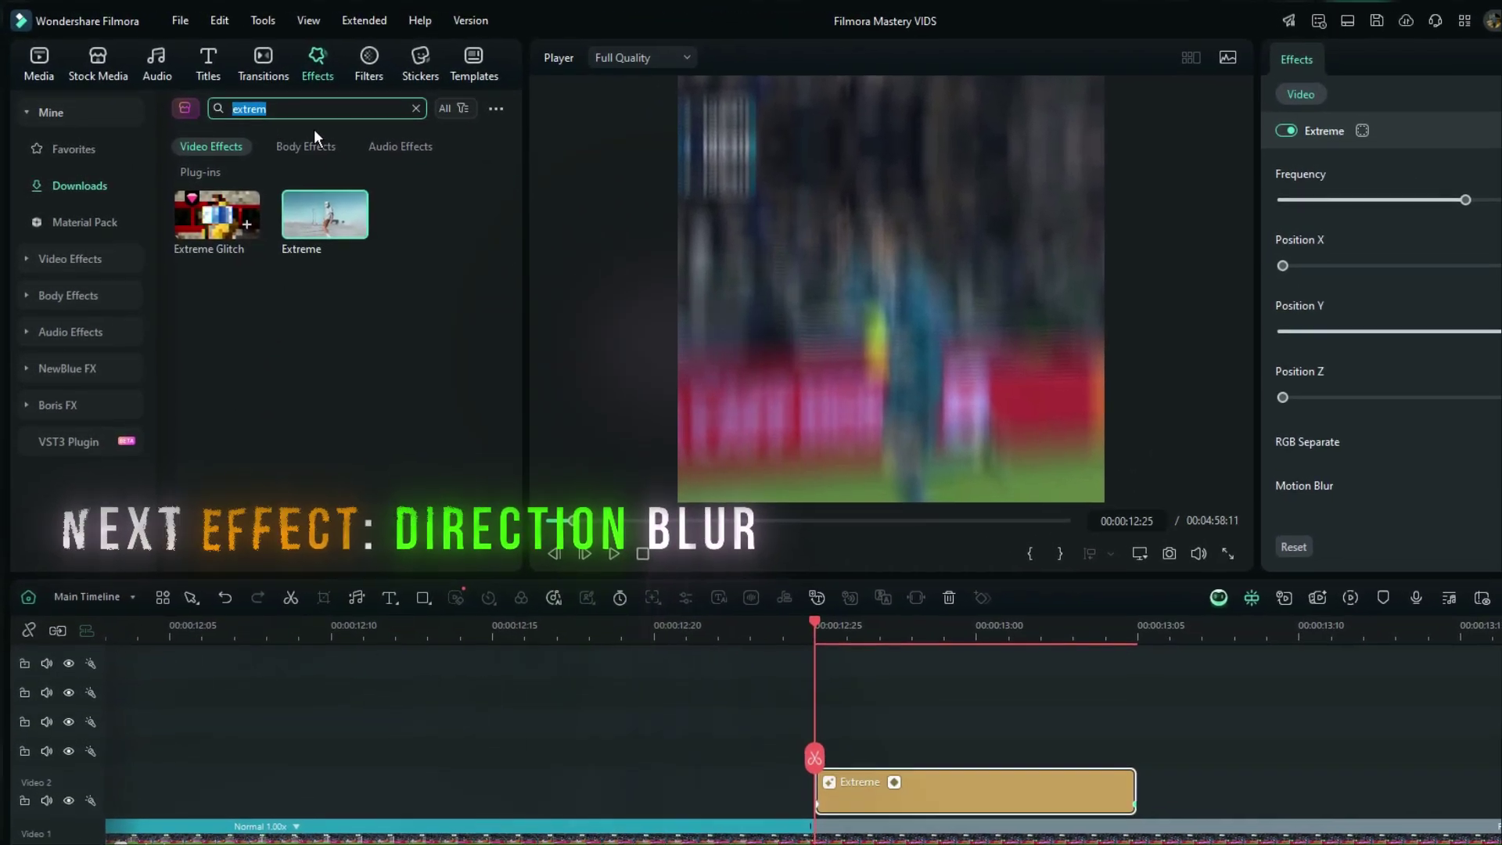
{"action": "type", "text": "direc"}
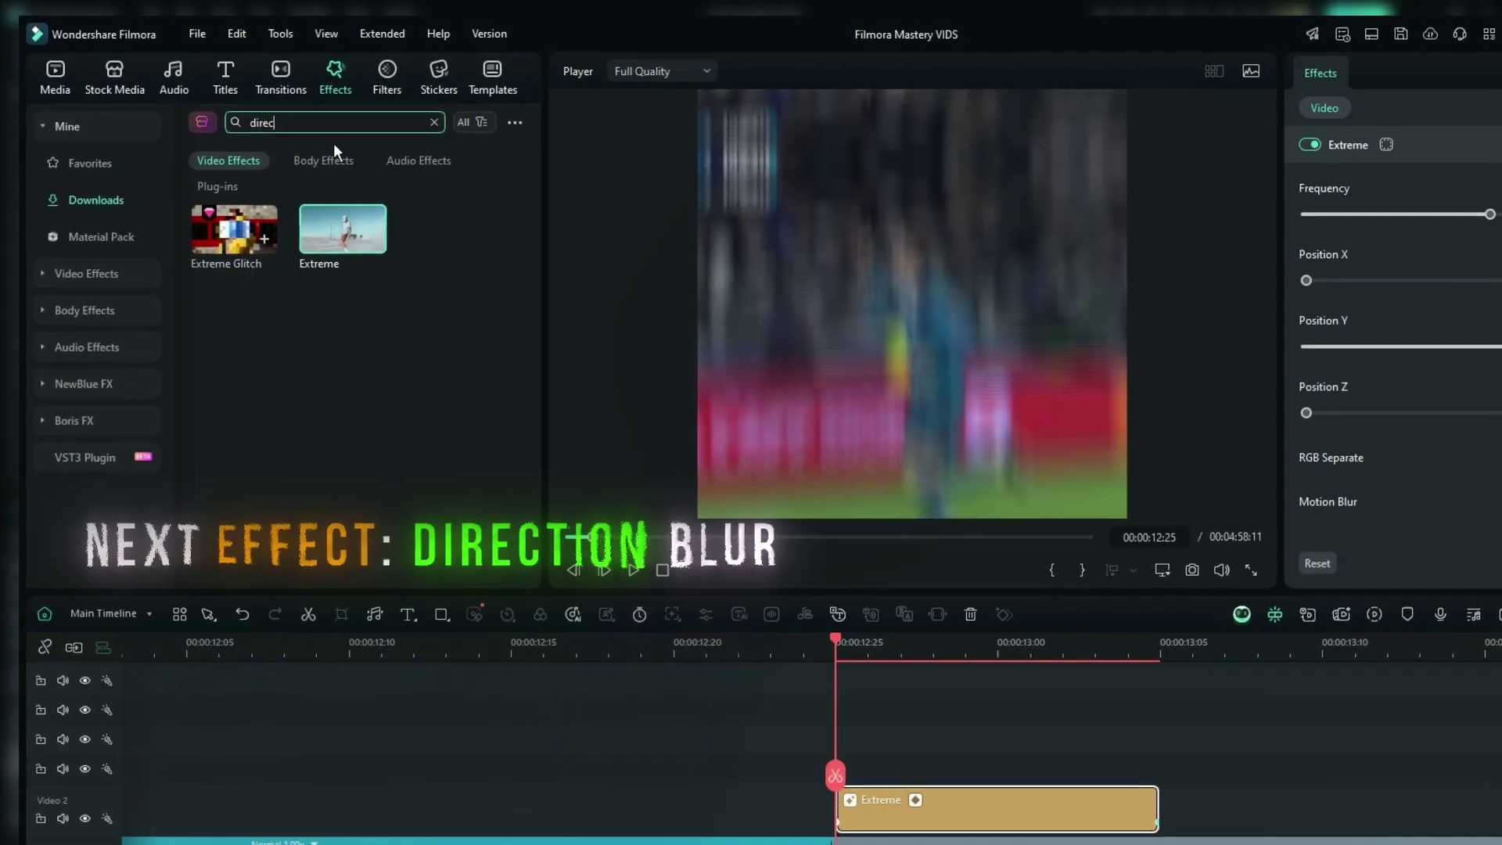
{"action": "type", "text": "tion b"}
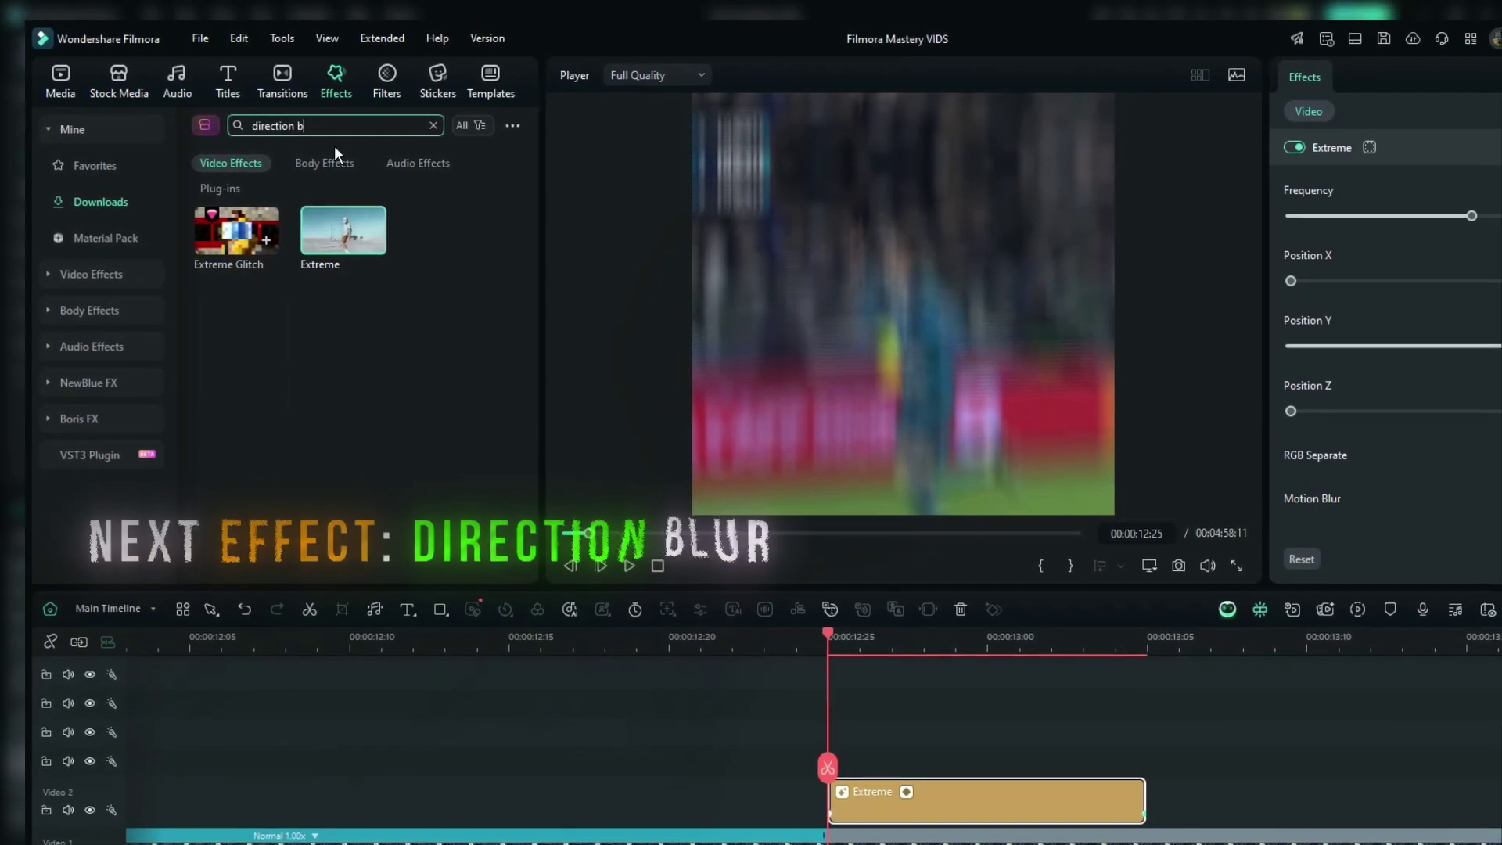
{"action": "type", "text": "l"}
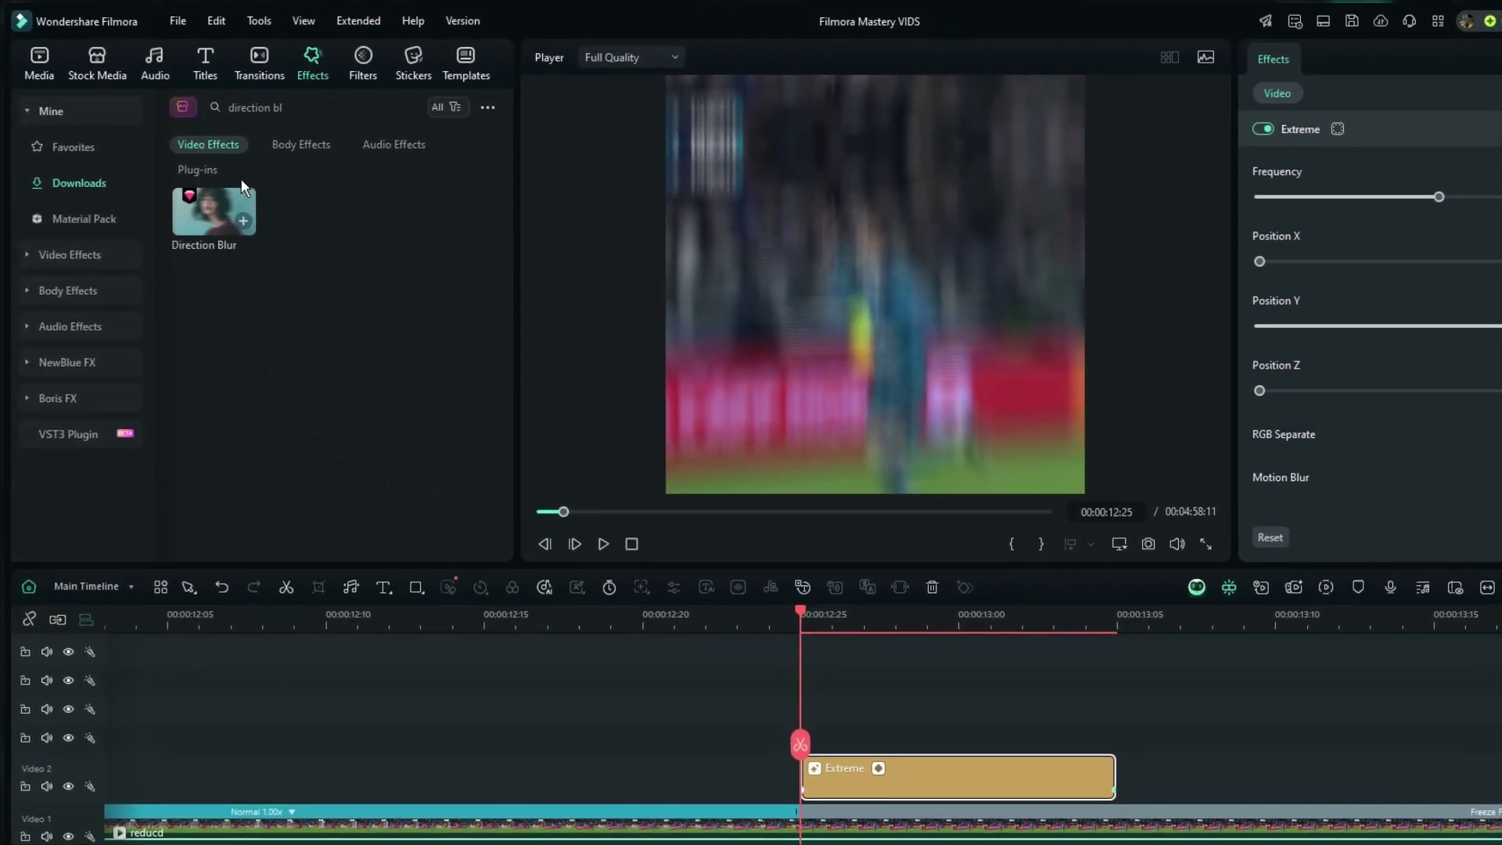
{"action": "left_click_drag", "start_coordinate": [228, 196], "coordinate": [811, 740]}
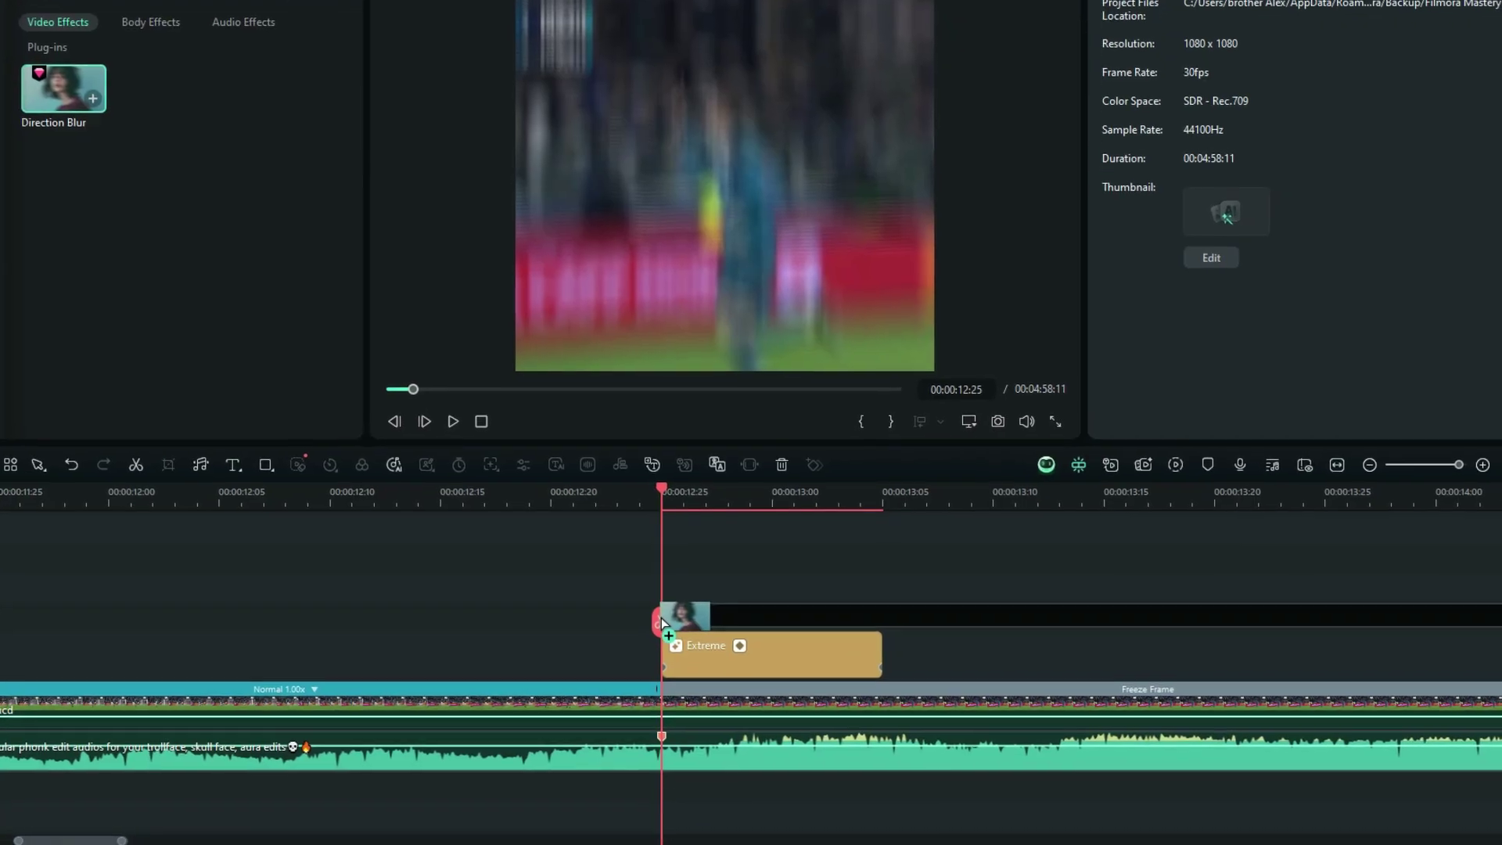
Split Direction Blur at 00:00:13:13 and delete the part after the cut.
{"action": "left_click_drag", "start_coordinate": [660, 617], "coordinate": [879, 606]}
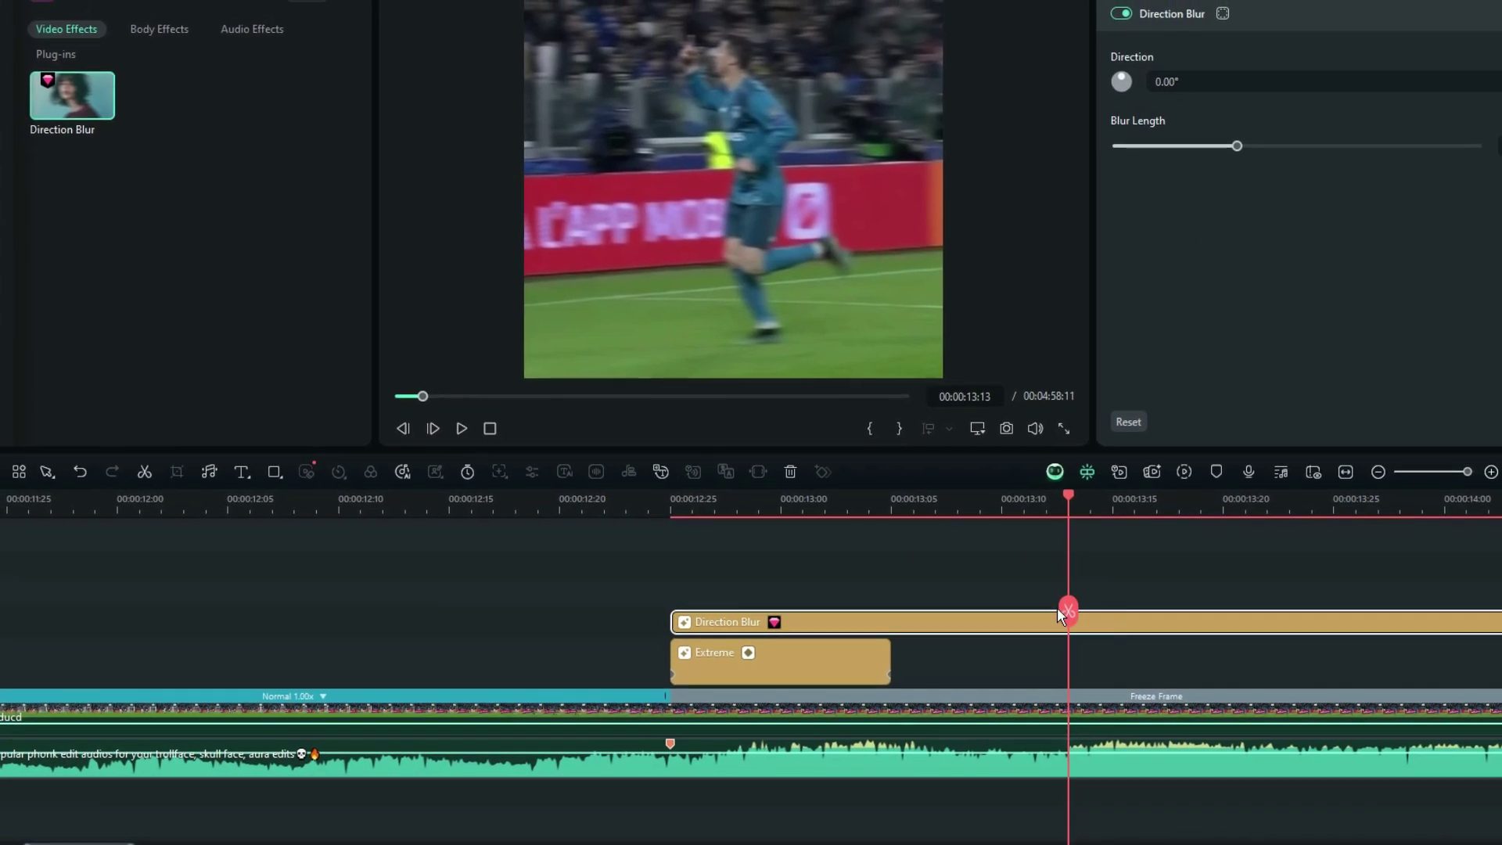
{"action": "left_click", "coordinate": [1067, 610]}
{"action": "key", "text": "Delete"}
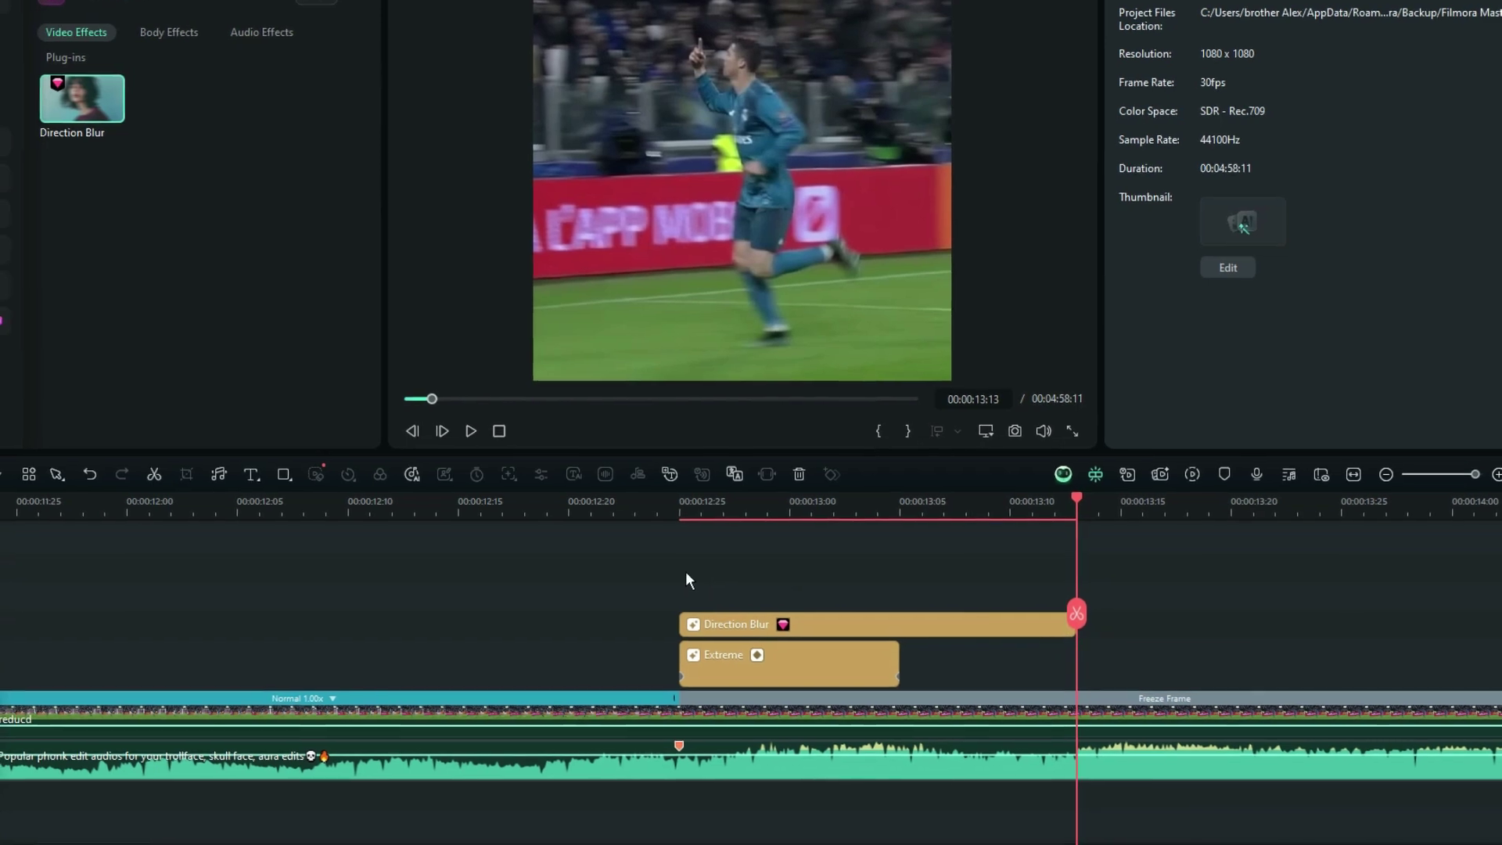
{"action": "left_click", "coordinate": [685, 579]}
Set Direction Blur's direction to 90° and keyframe its blur length at 30 on the clip's start and 0 on its end.
{"action": "left_click", "coordinate": [853, 624]}
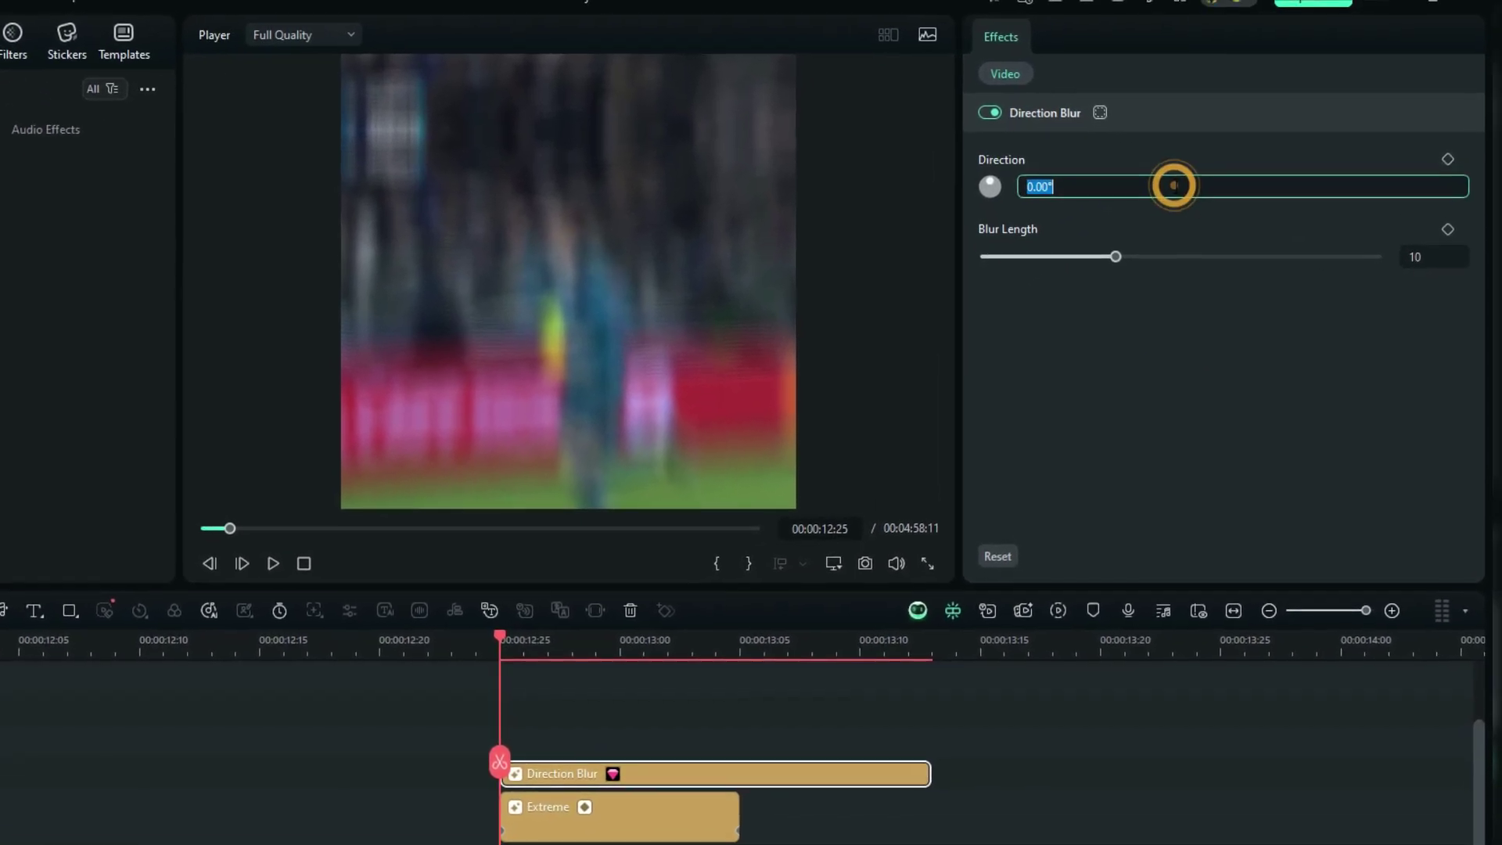
{"action": "left_click", "coordinate": [1154, 223]}
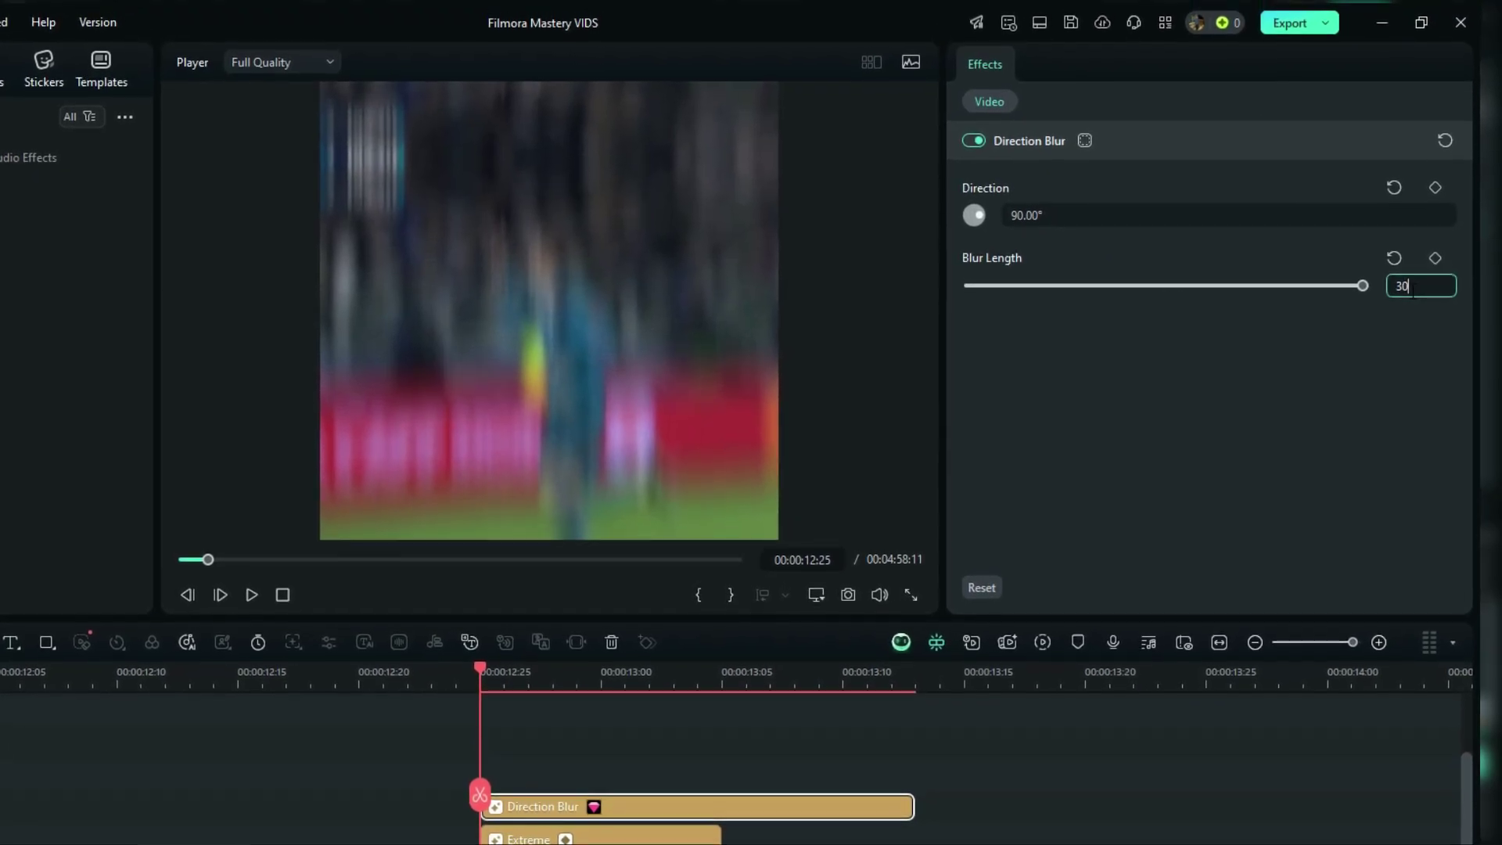
{"action": "left_click", "coordinate": [1435, 259]}
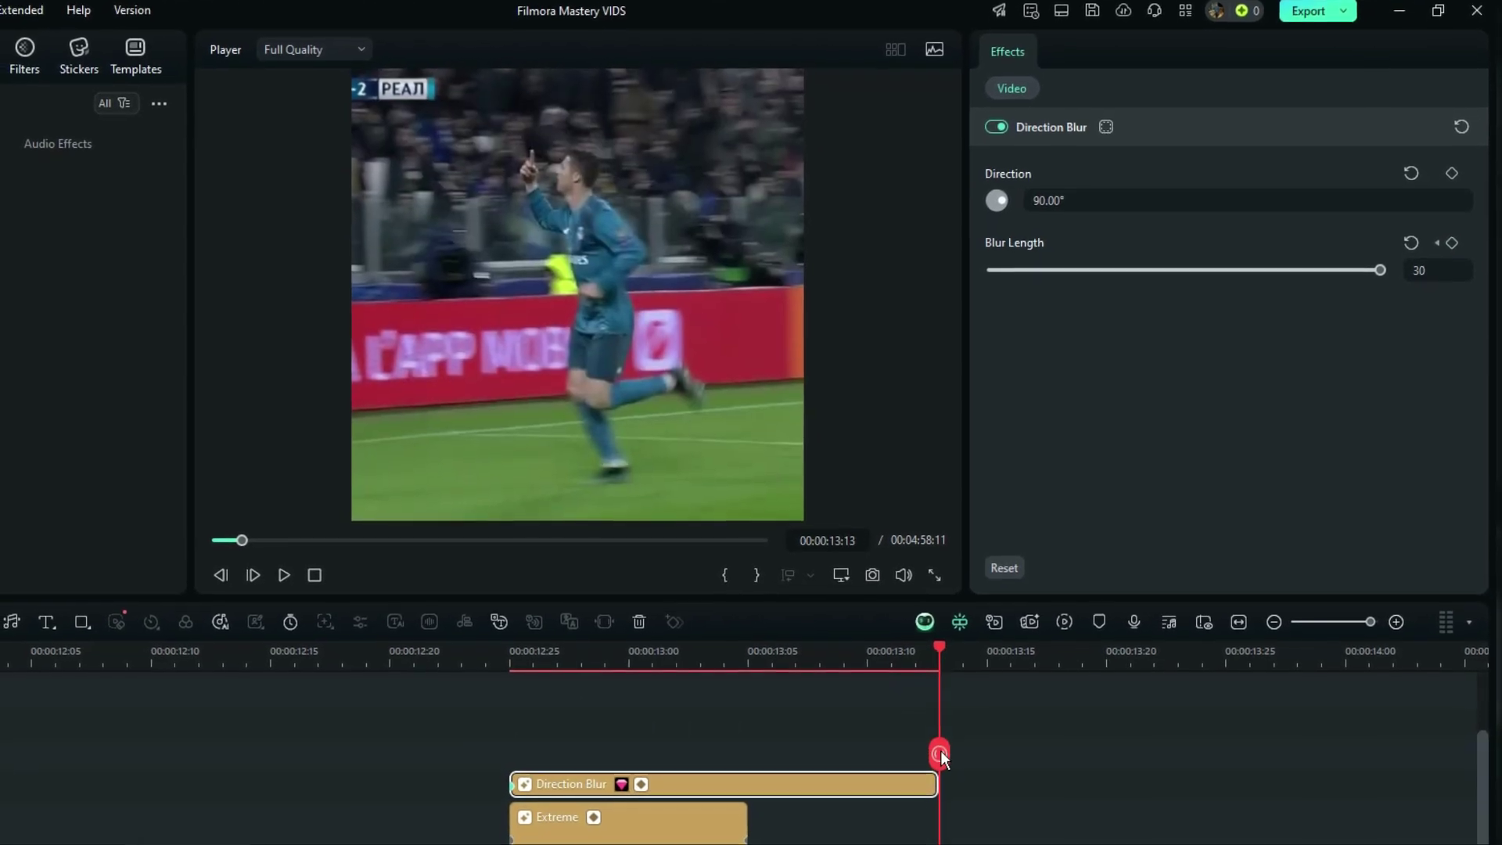
{"action": "left_click_drag", "start_coordinate": [1376, 274], "coordinate": [896, 321]}
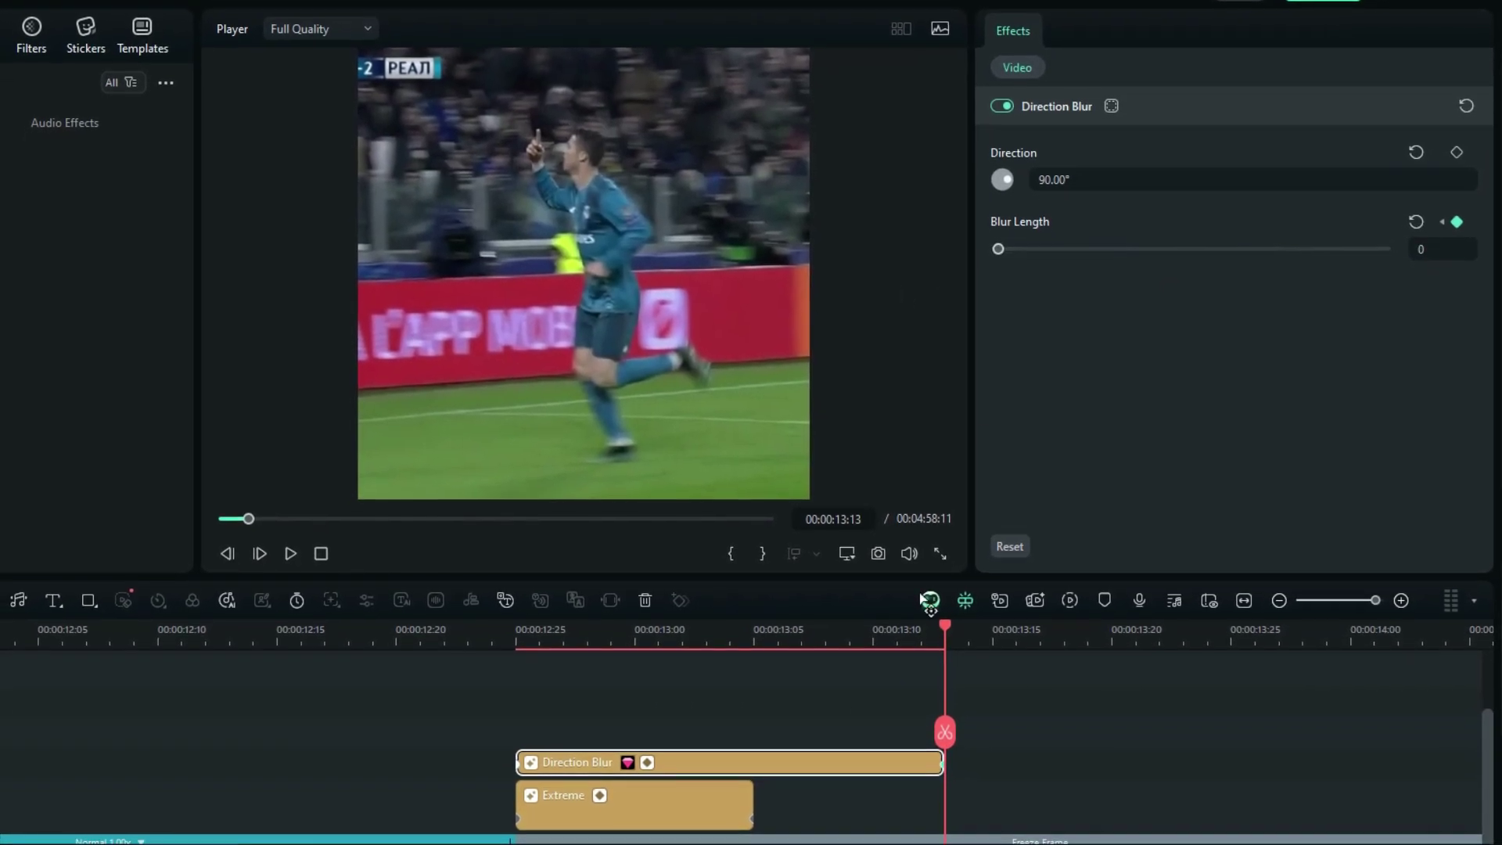
Open Direction Blur's keyframe graph and bend the Blur Length curve downward at both keyframes for a fast initial falloff.
{"action": "left_click", "coordinate": [866, 688]}
{"action": "left_click", "coordinate": [646, 767]}
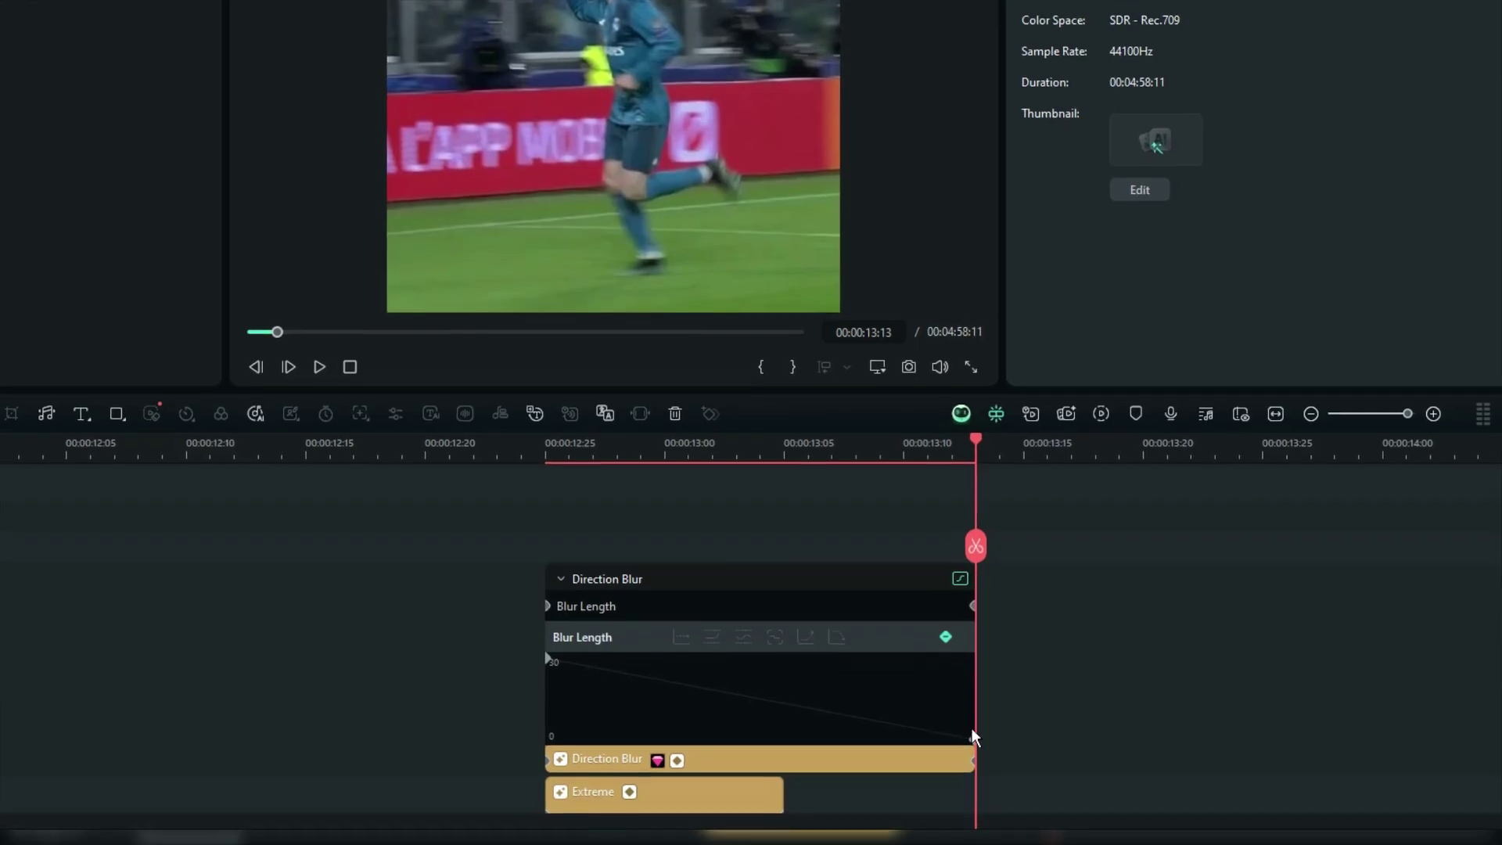
{"action": "left_click", "coordinate": [971, 745]}
{"action": "left_click_drag", "start_coordinate": [758, 725], "coordinate": [749, 757]}
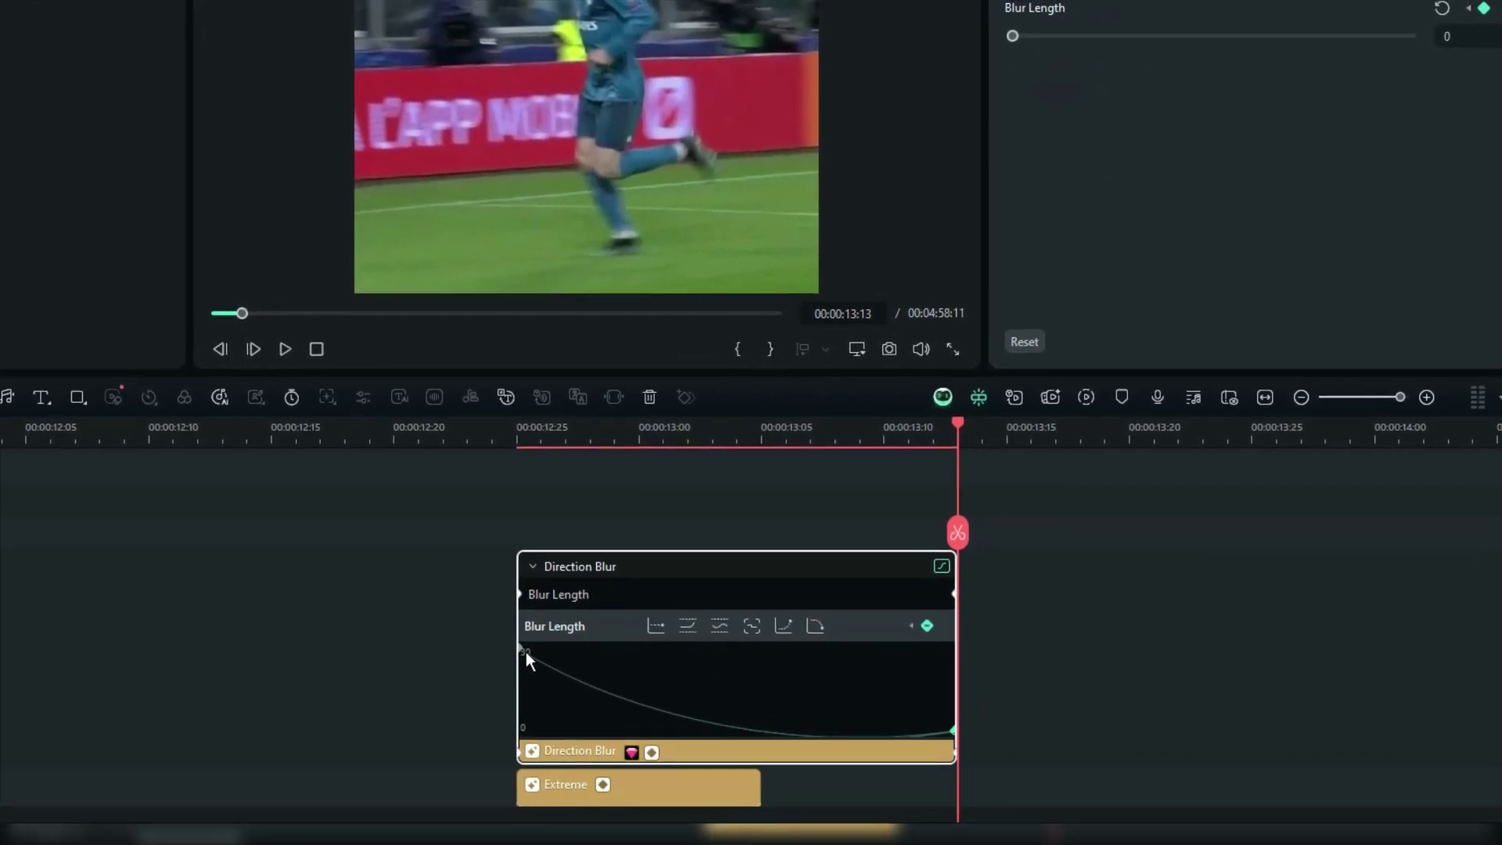
{"action": "left_click", "coordinate": [524, 645]}
{"action": "left_click_drag", "start_coordinate": [739, 725], "coordinate": [704, 733]}
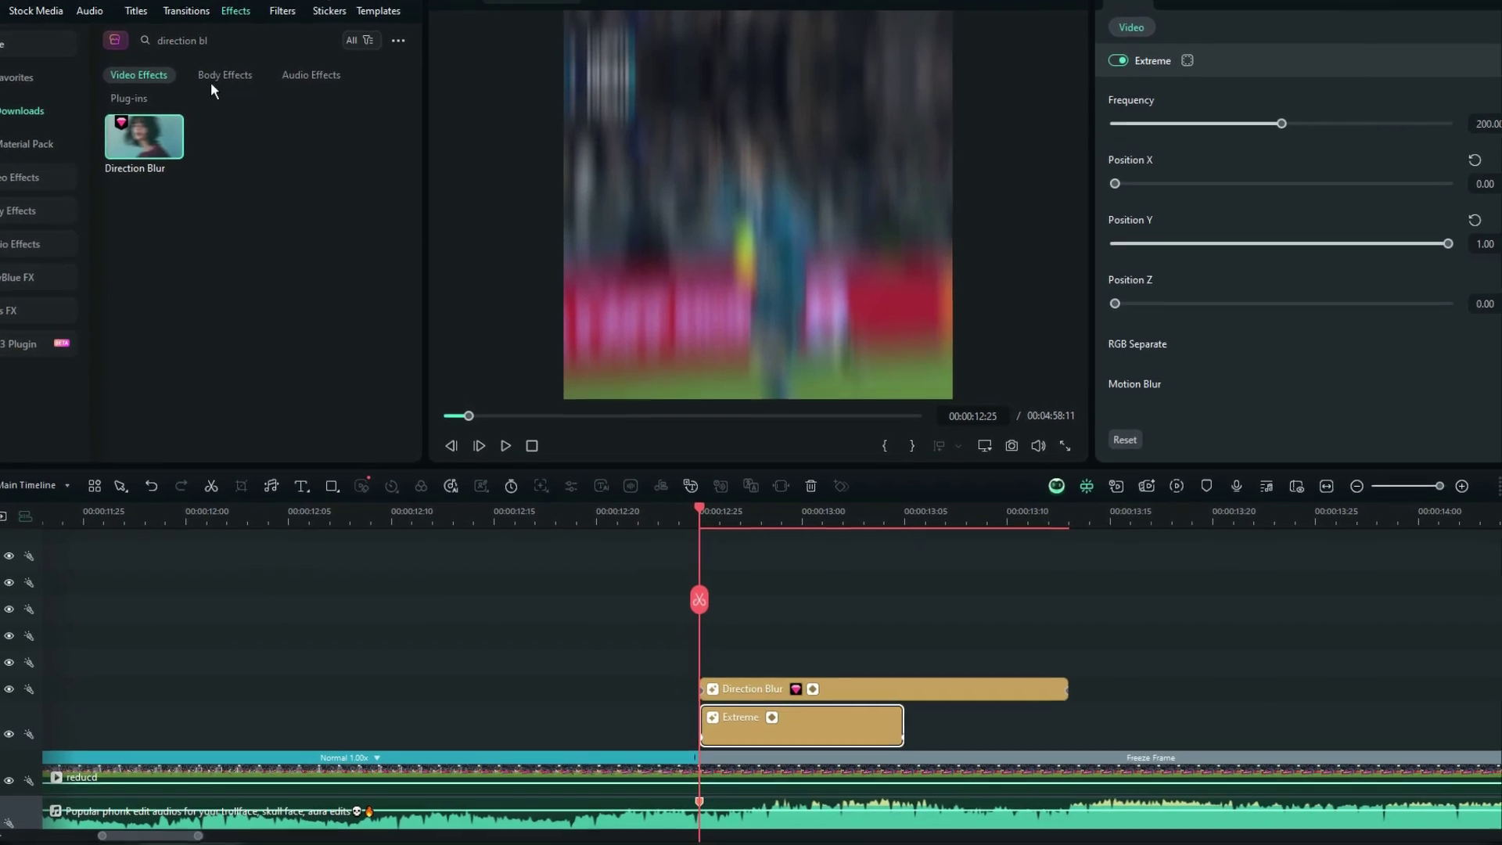
Search the video effects for "gunsho" and place Gunshot Shake above Direction Blur, aligned with its start.
{"action": "triple_click", "coordinate": [181, 40]}
{"action": "type", "text": "gunsh"}
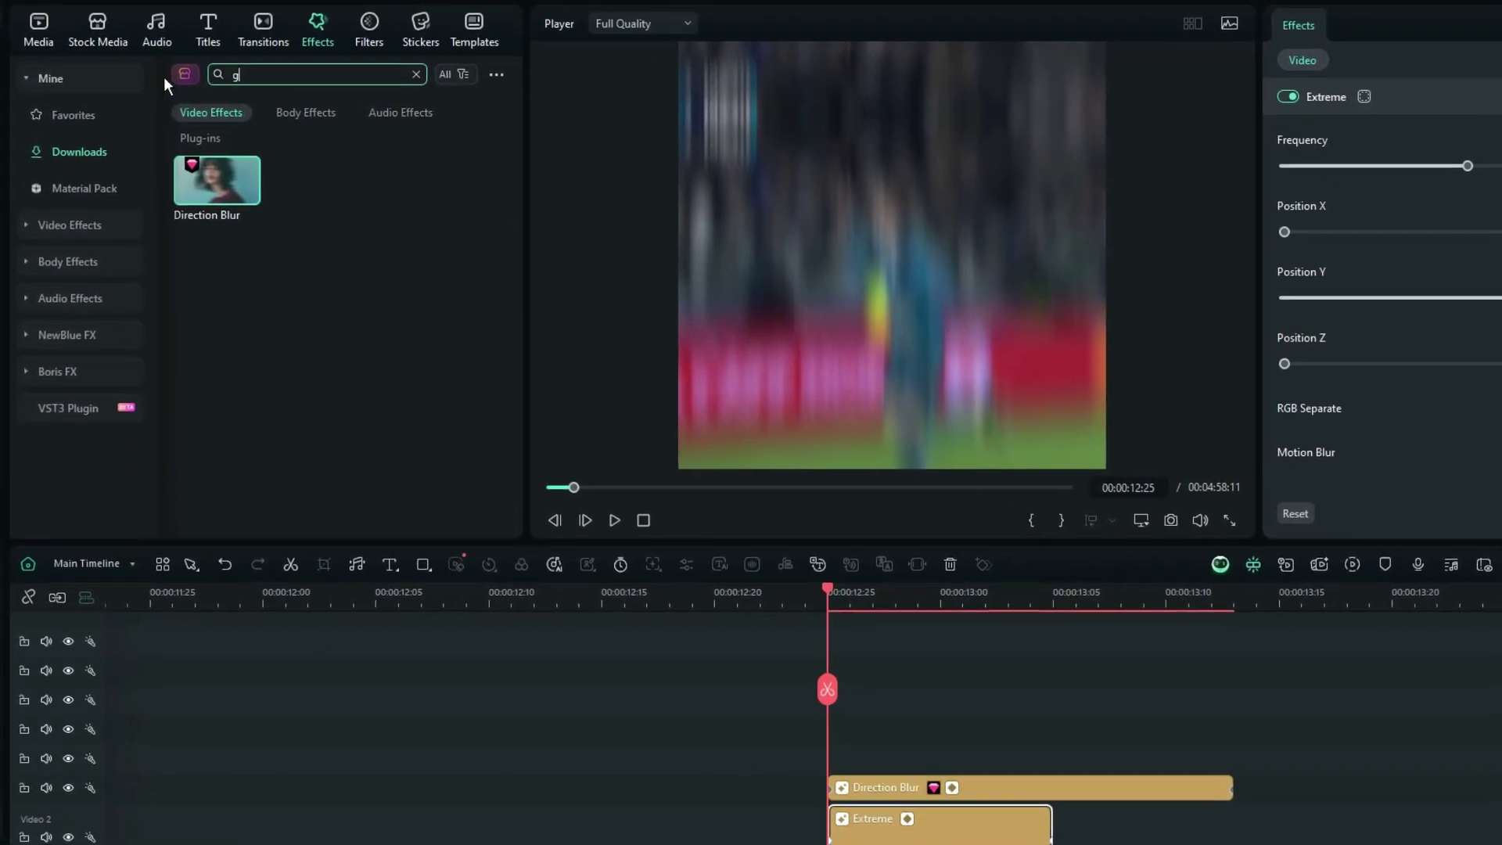
{"action": "type", "text": "o"}
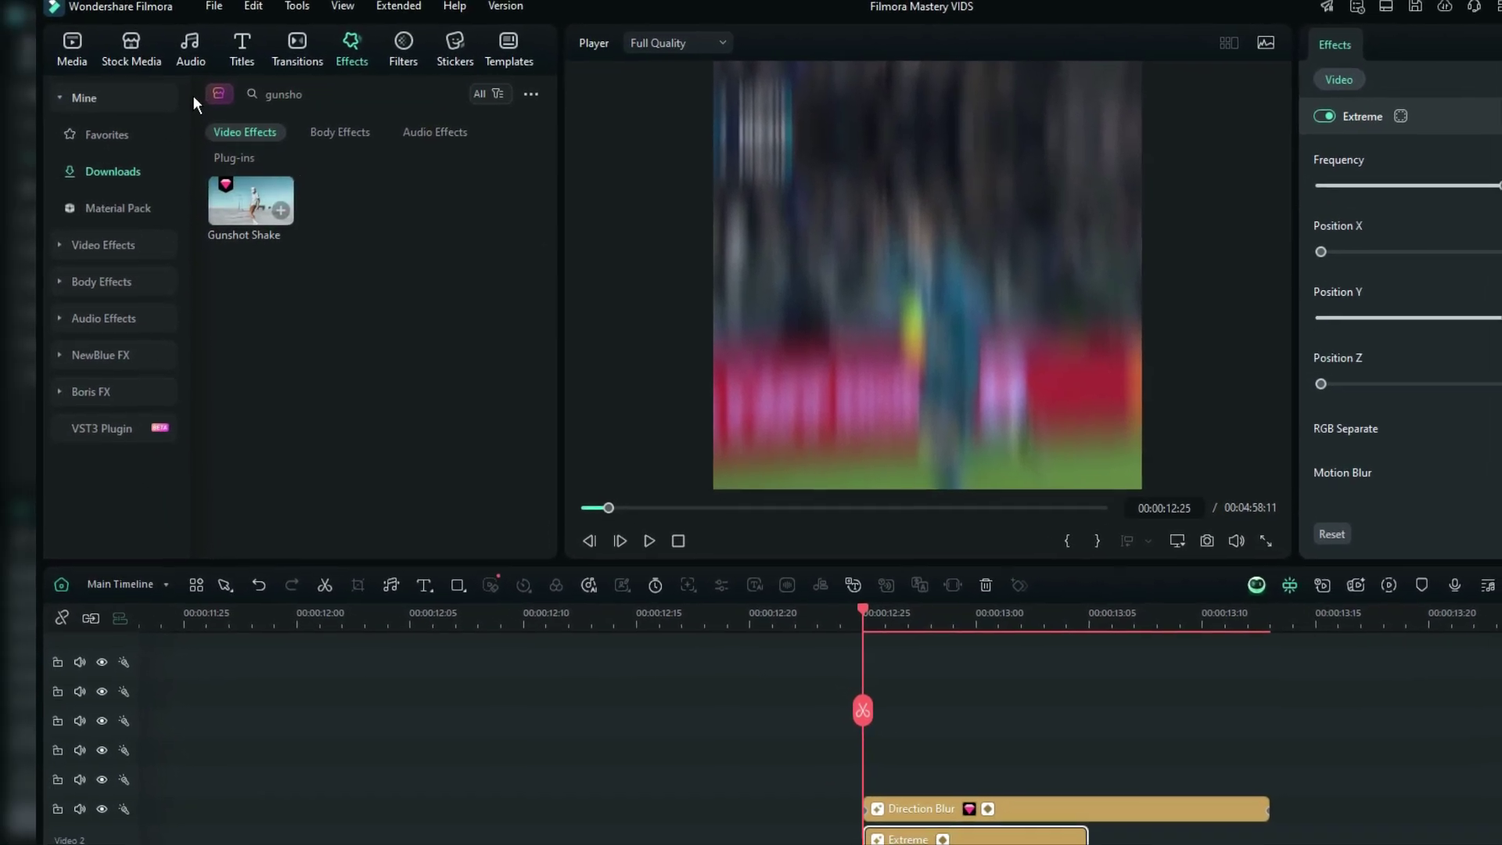
{"action": "left_click_drag", "start_coordinate": [278, 214], "coordinate": [827, 754]}
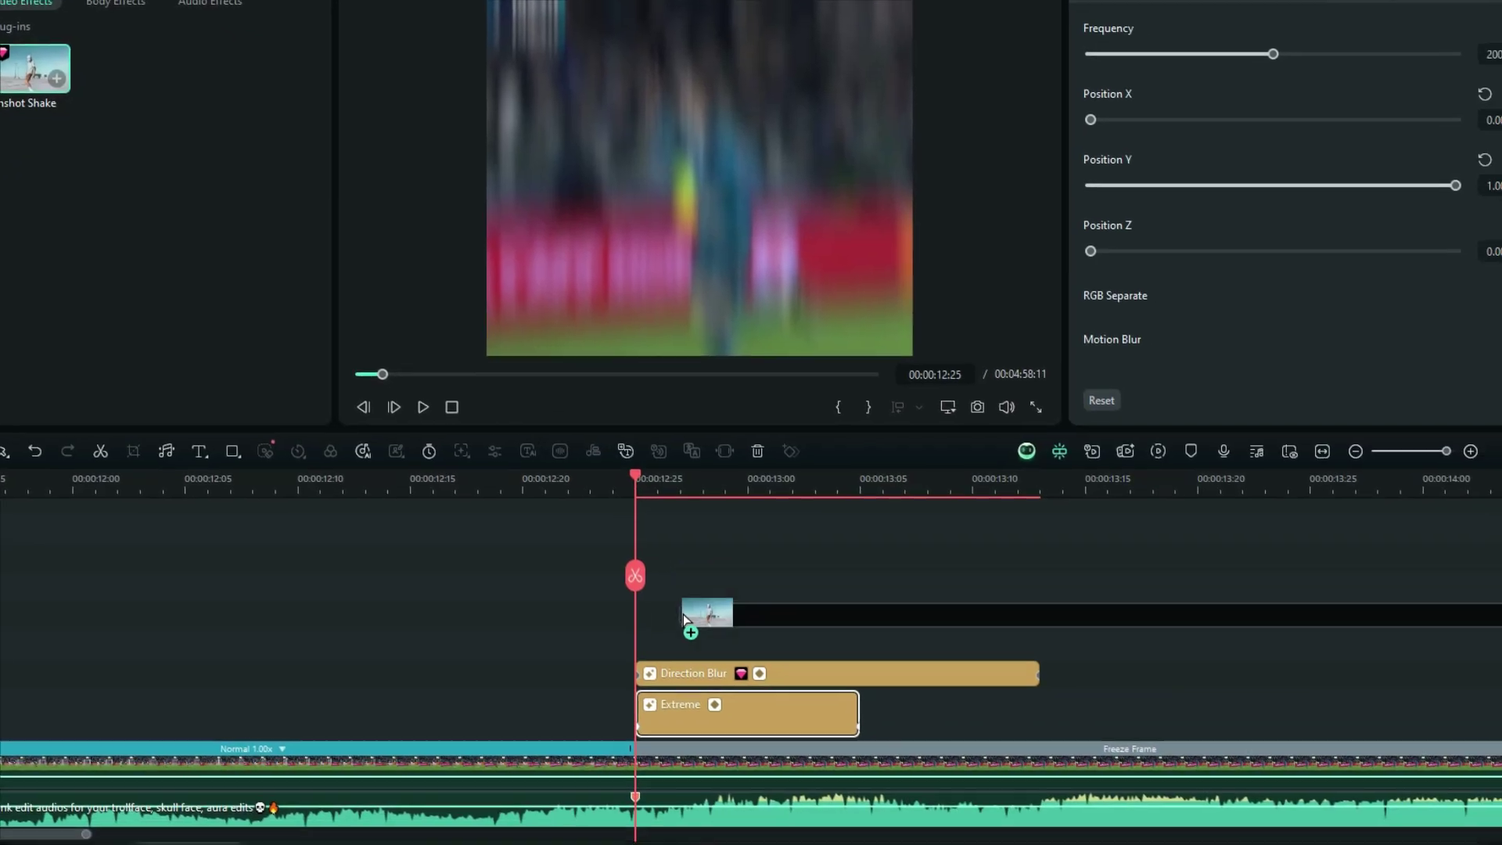
{"action": "left_click_drag", "start_coordinate": [626, 632], "coordinate": [627, 632]}
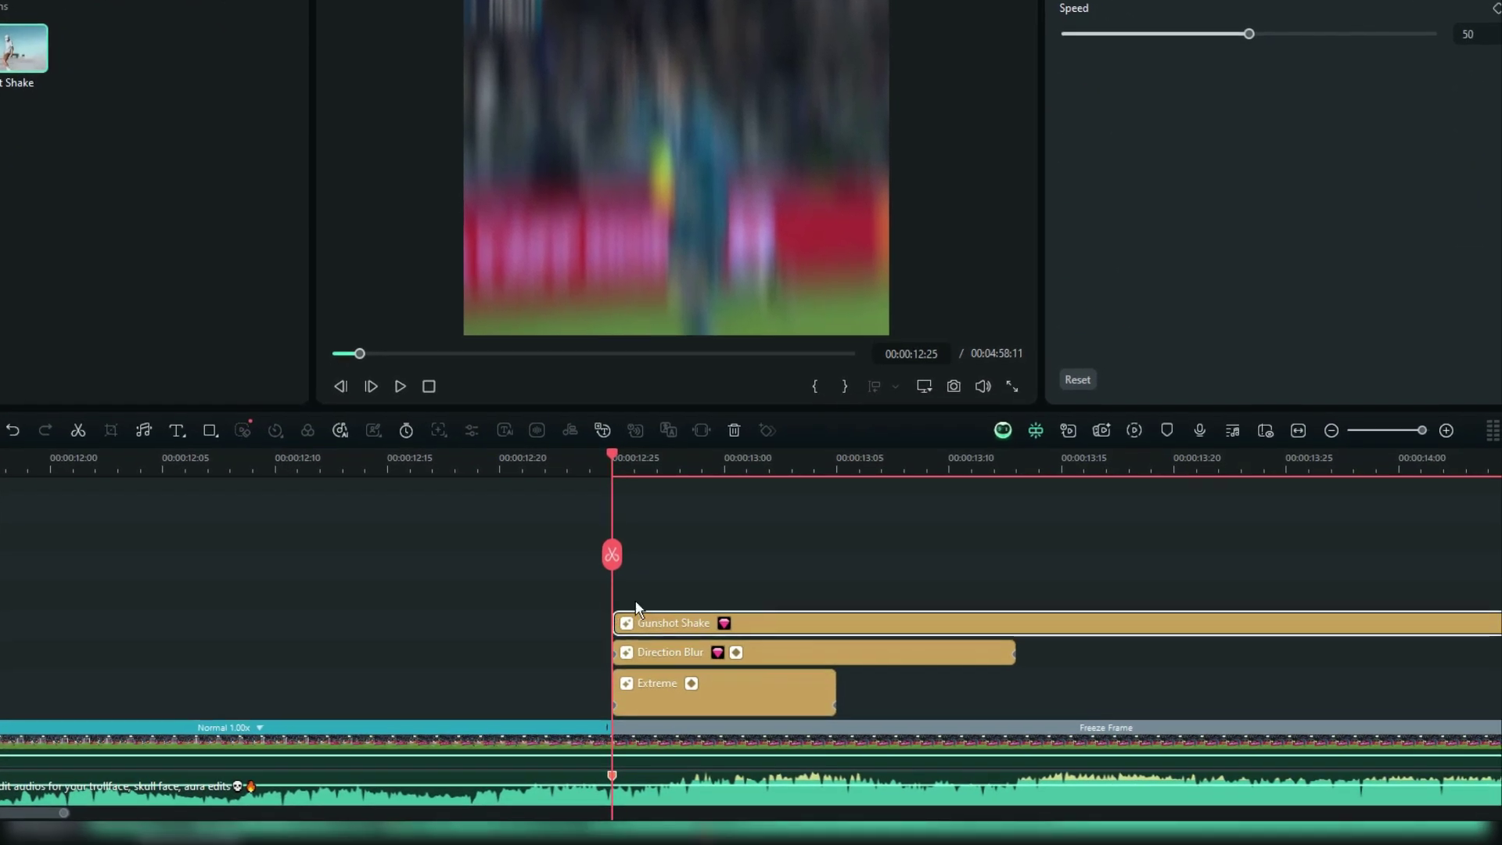
Cut Gunshot Shake off at Direction Blur's end, 00:00:13:13, and lower its Speed to the minimum.
{"action": "left_click_drag", "start_coordinate": [611, 556], "coordinate": [975, 587]}
{"action": "left_click", "coordinate": [1040, 599]}
{"action": "key", "text": "Delete"}
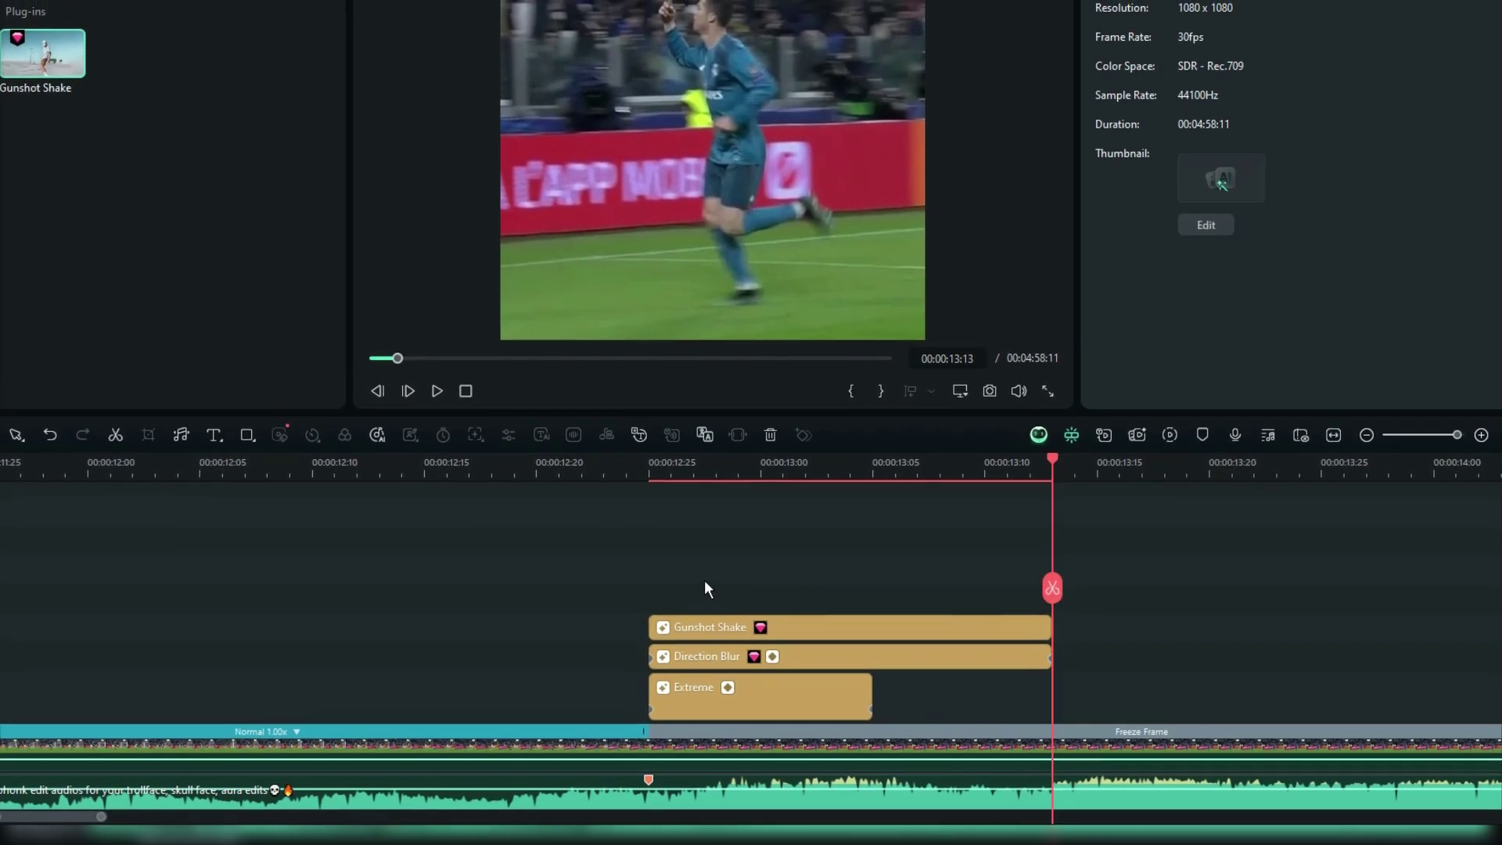
{"action": "left_click", "coordinate": [715, 628]}
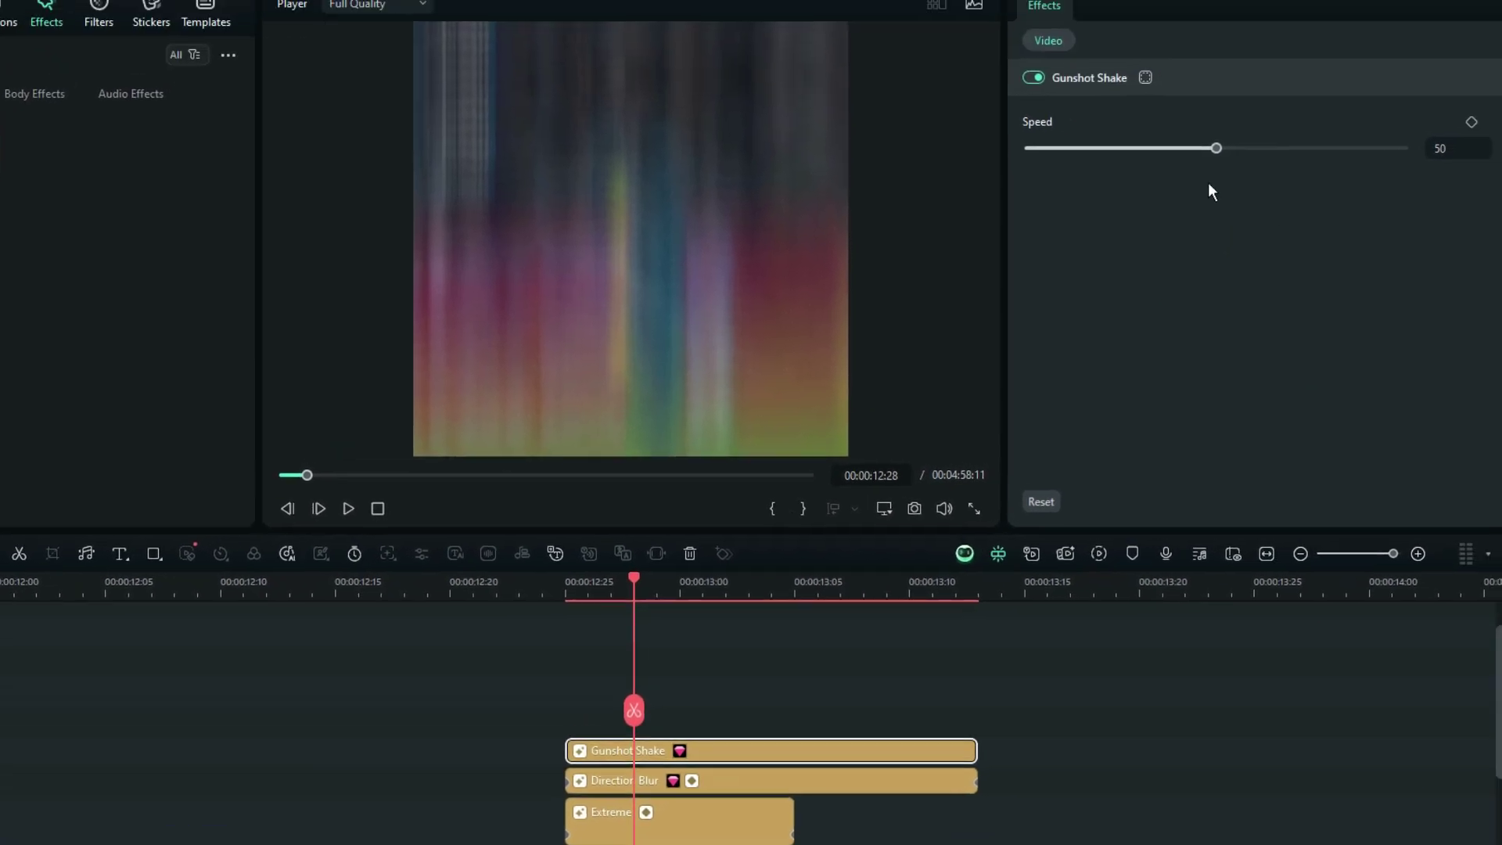
{"action": "left_click_drag", "start_coordinate": [1215, 148], "coordinate": [984, 129]}
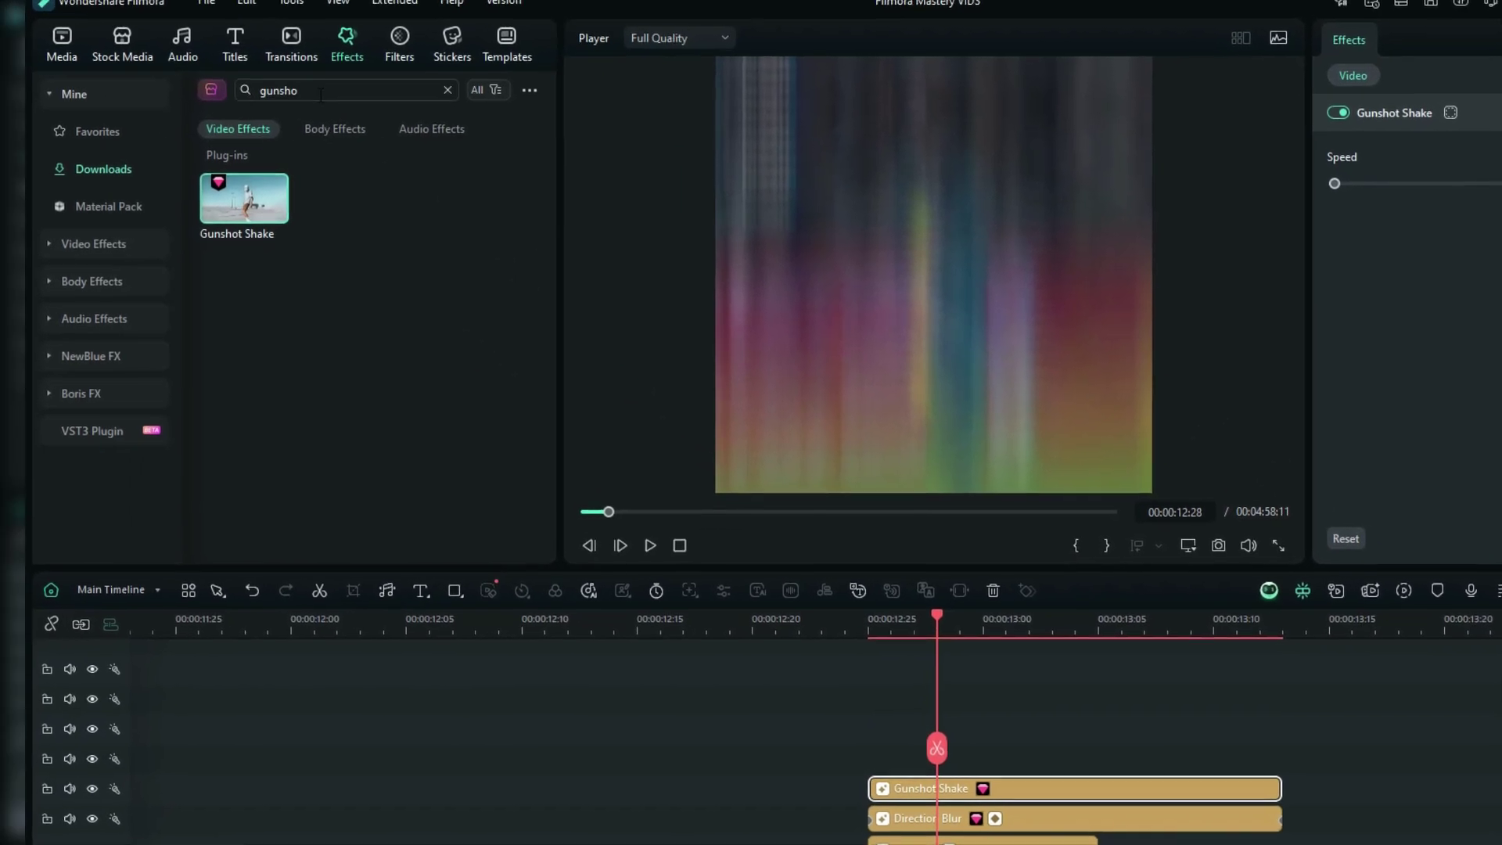
Search the video effects for "pulse shake 03" and place Pulse Shake 03 above Gunshot Shake, aligned with its start.
{"action": "left_click_drag", "start_coordinate": [320, 91], "coordinate": [244, 86]}
{"action": "type", "text": "pulse"}
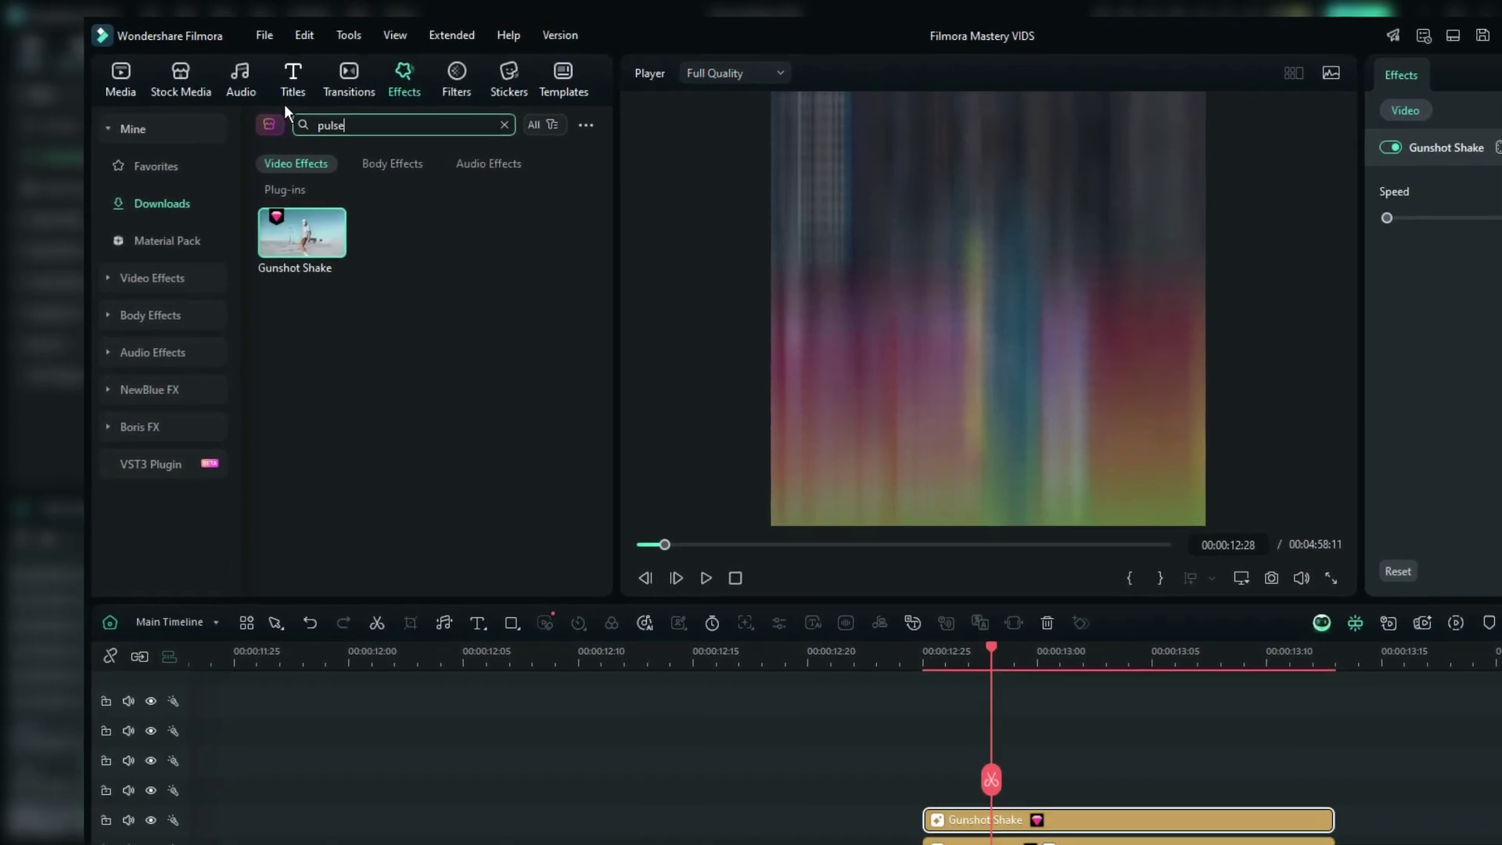
{"action": "type", "text": " shake "}
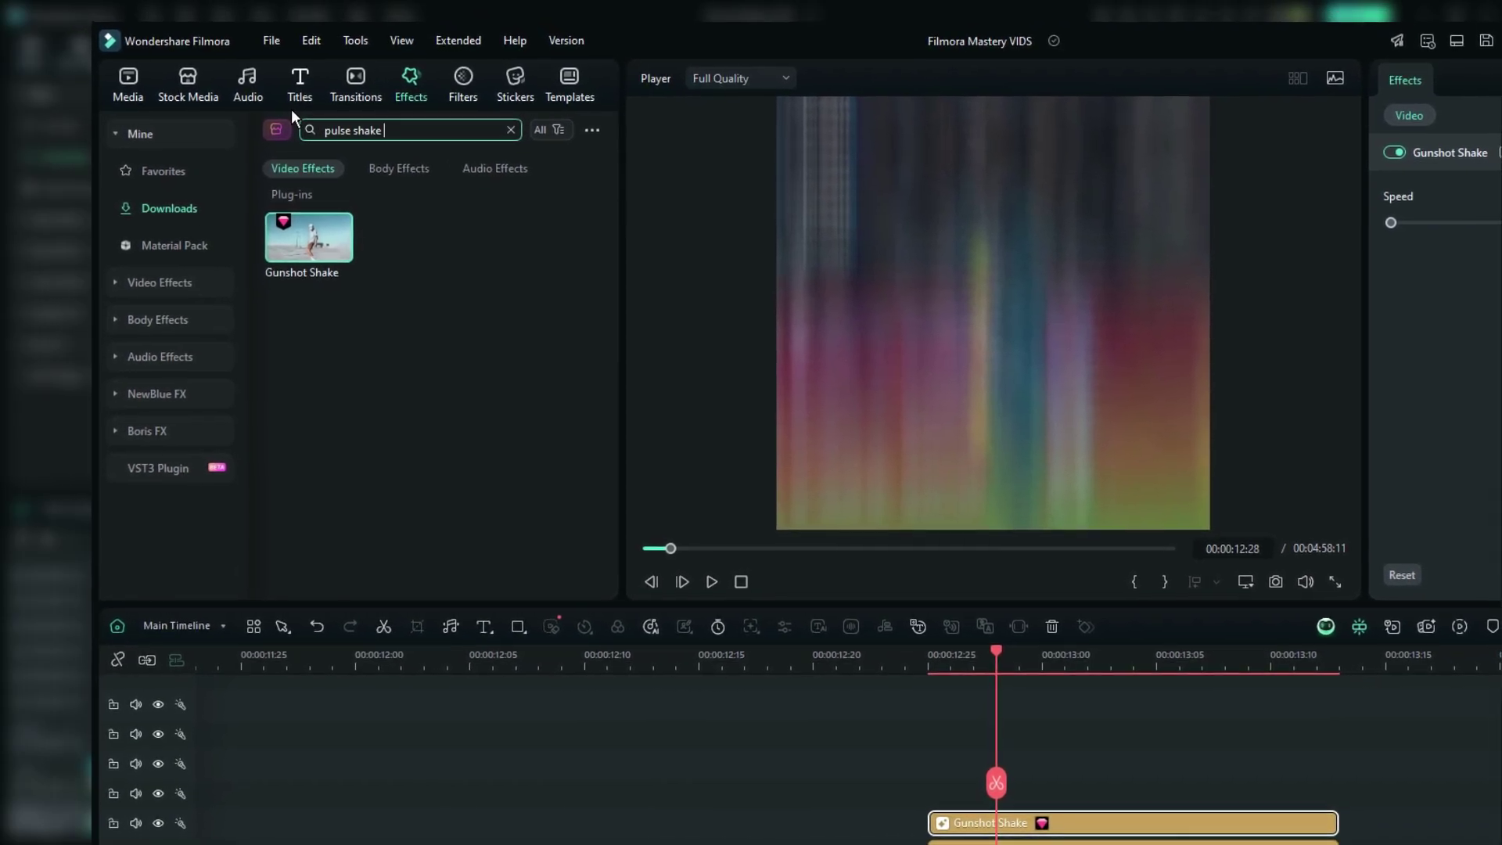
{"action": "type", "text": "03"}
{"action": "key", "text": "Return"}
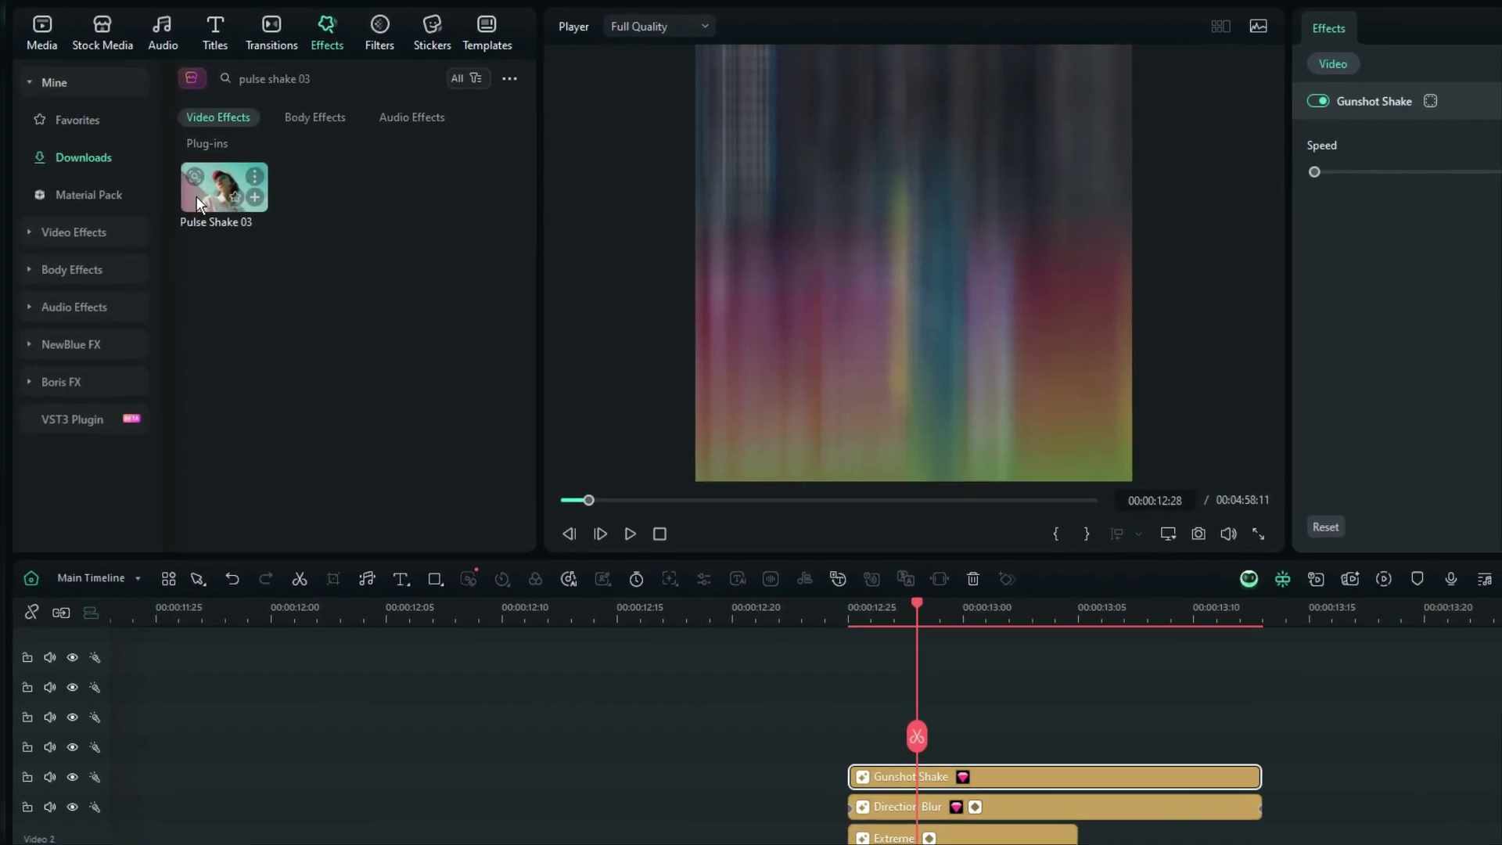
{"action": "left_click_drag", "start_coordinate": [196, 195], "coordinate": [862, 750]}
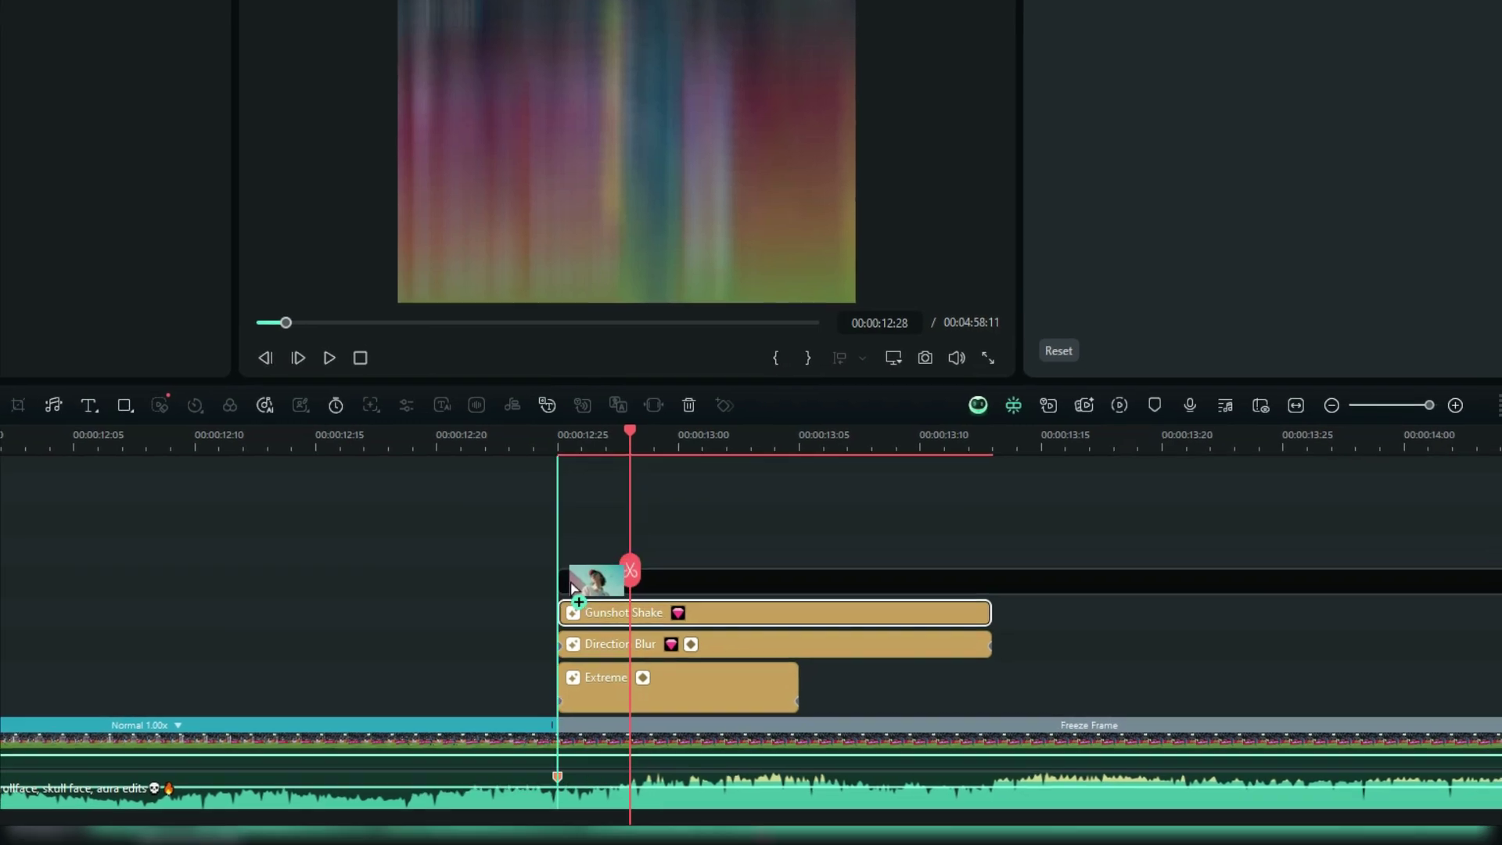
Cut Pulse Shake 03 at the freeze frame's end, 00:00:14:09, and delete the remainder.
{"action": "left_click_drag", "start_coordinate": [573, 587], "coordinate": [575, 577]}
{"action": "scroll", "coordinate": [822, 493], "scroll_direction": "down", "scroll_amount": 4}
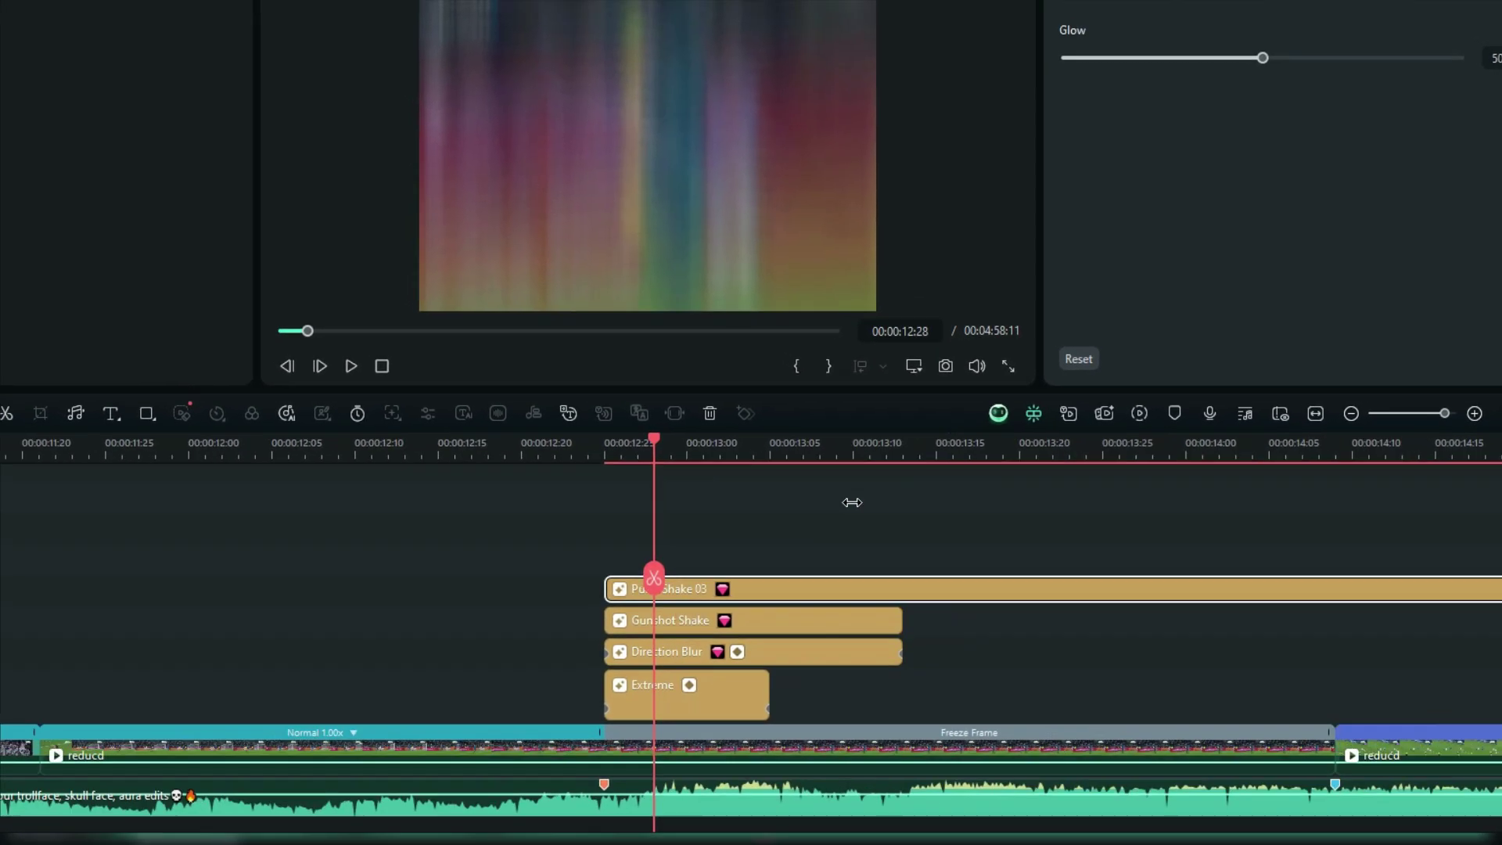
{"action": "left_click_drag", "start_coordinate": [678, 601], "coordinate": [1087, 613]}
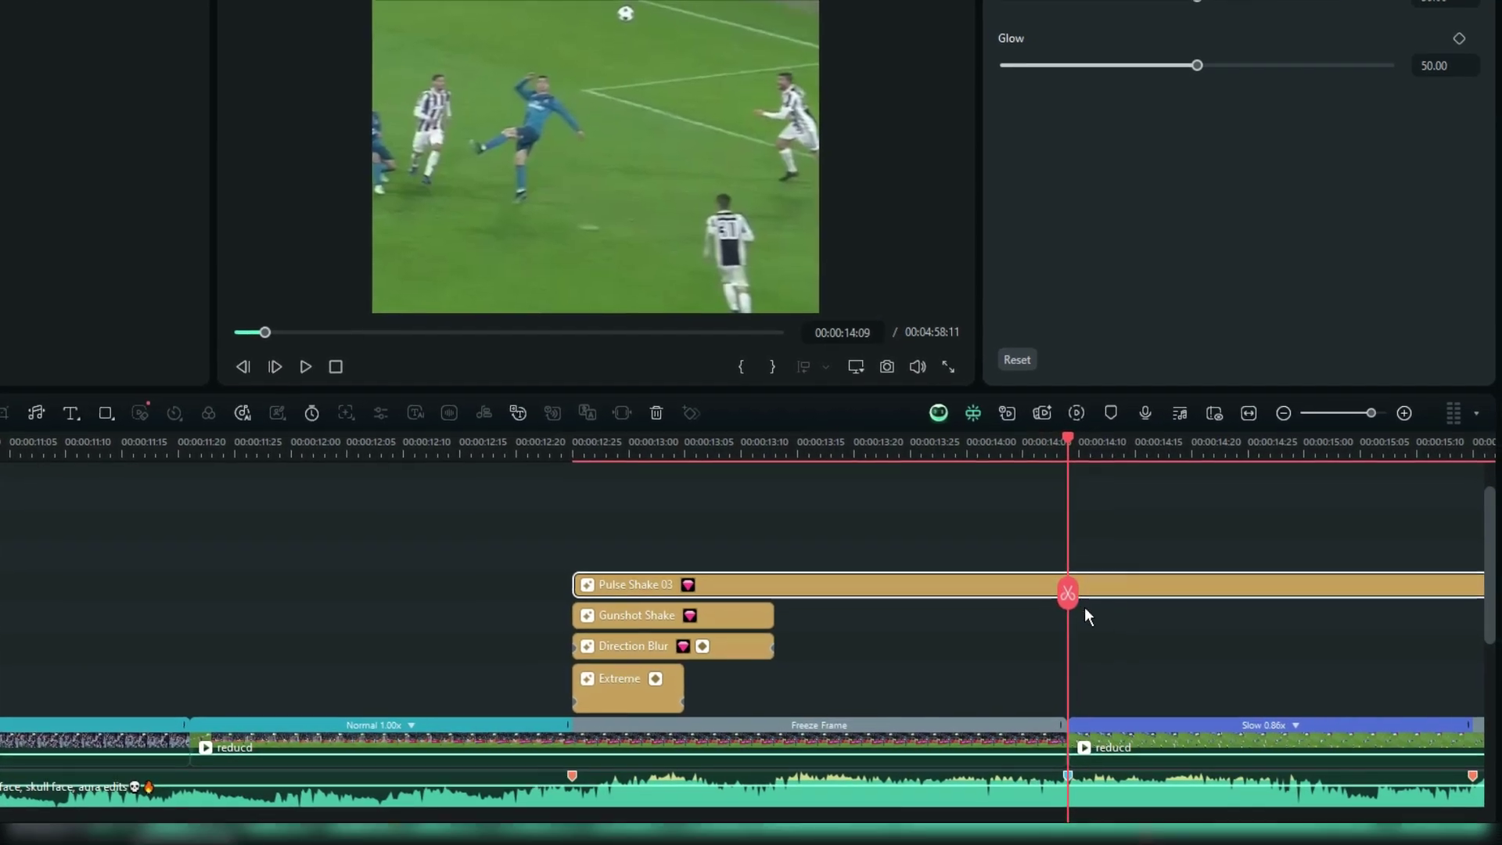
{"action": "left_click", "coordinate": [1091, 611]}
{"action": "left_click", "coordinate": [1123, 571]}
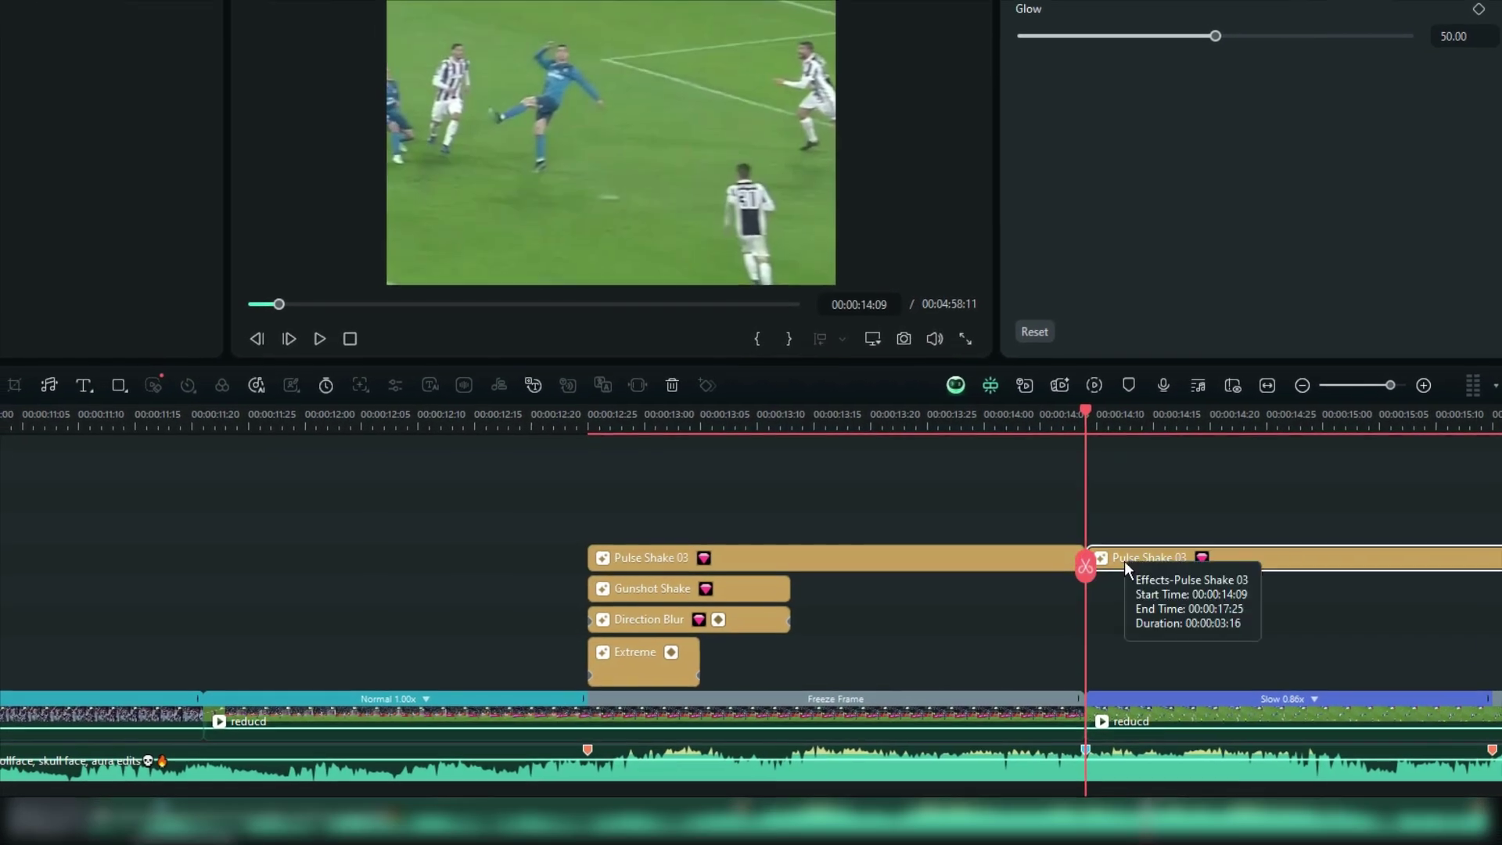
{"action": "key", "text": "Delete"}
Set the Strength of the trimmed Pulse Shake 03 effect to 25.
{"action": "left_click", "coordinate": [1009, 568]}
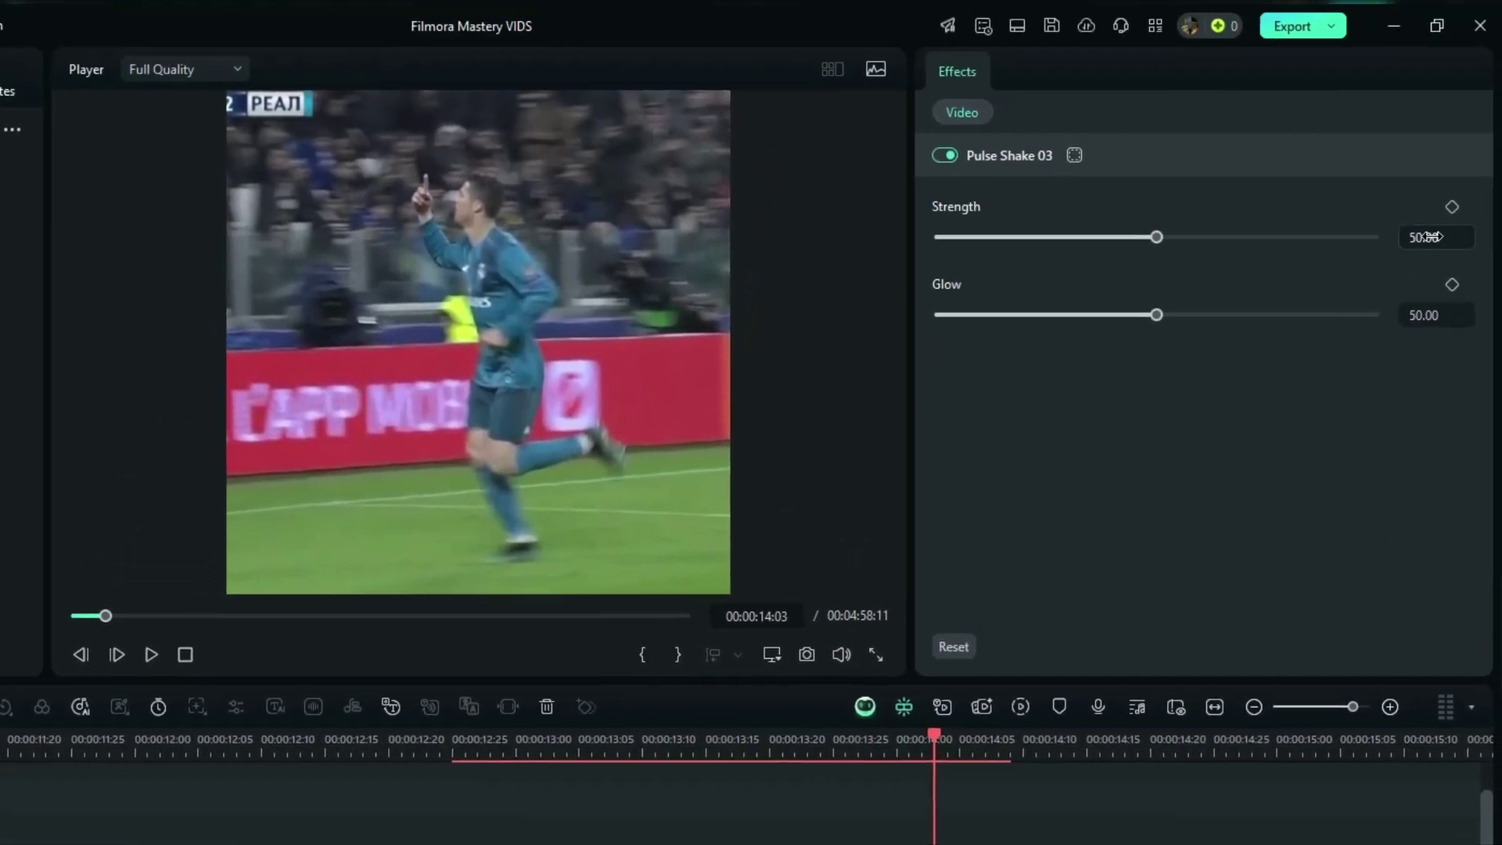
{"action": "left_click", "coordinate": [1443, 58]}
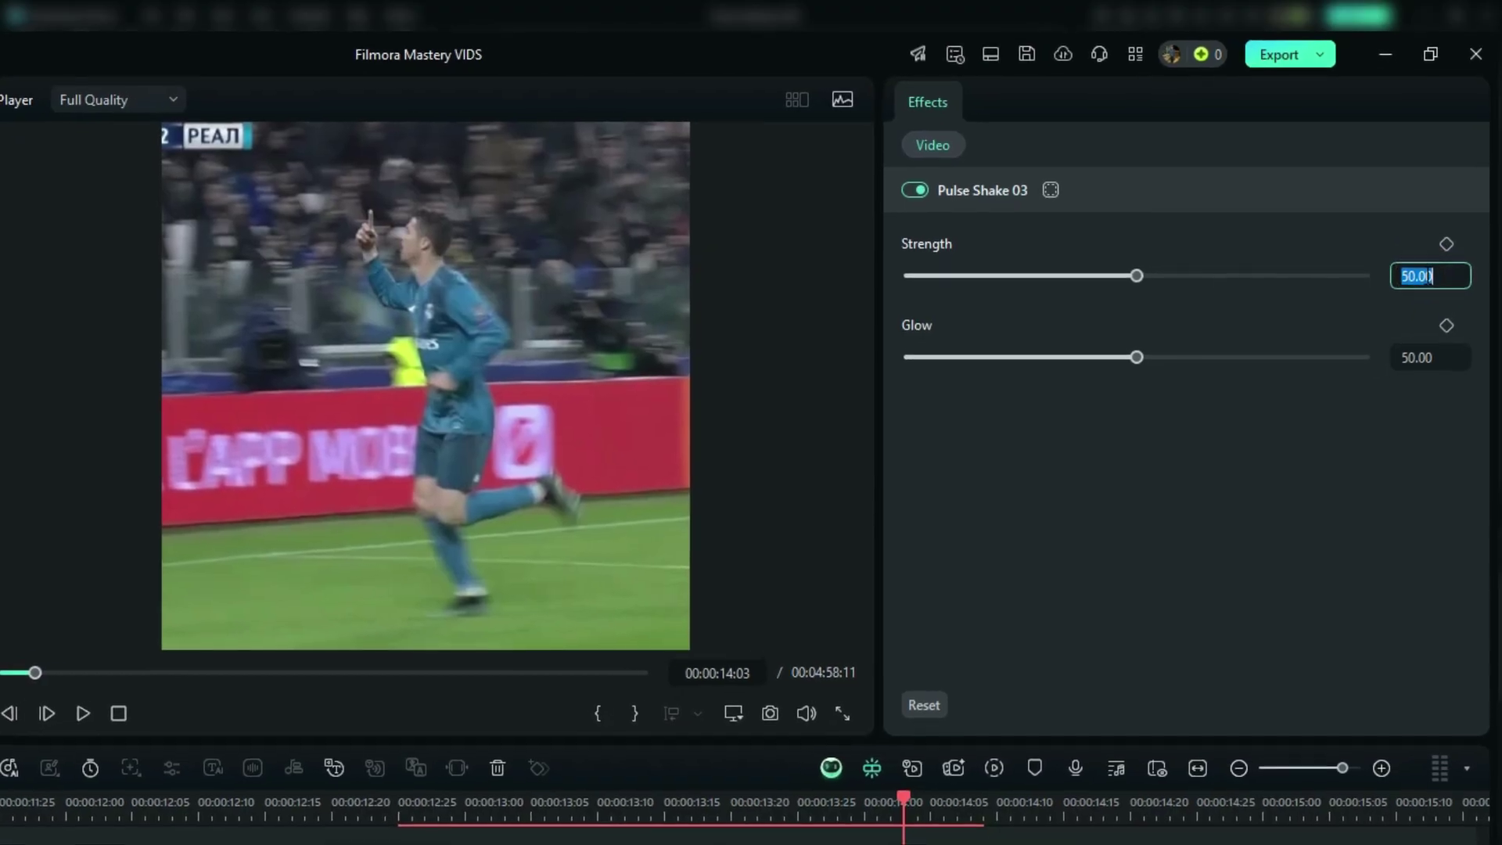
{"action": "type", "text": "22"}
{"action": "key", "text": "Return"}
{"action": "left_click_drag", "start_coordinate": [1004, 650], "coordinate": [1066, 644]}
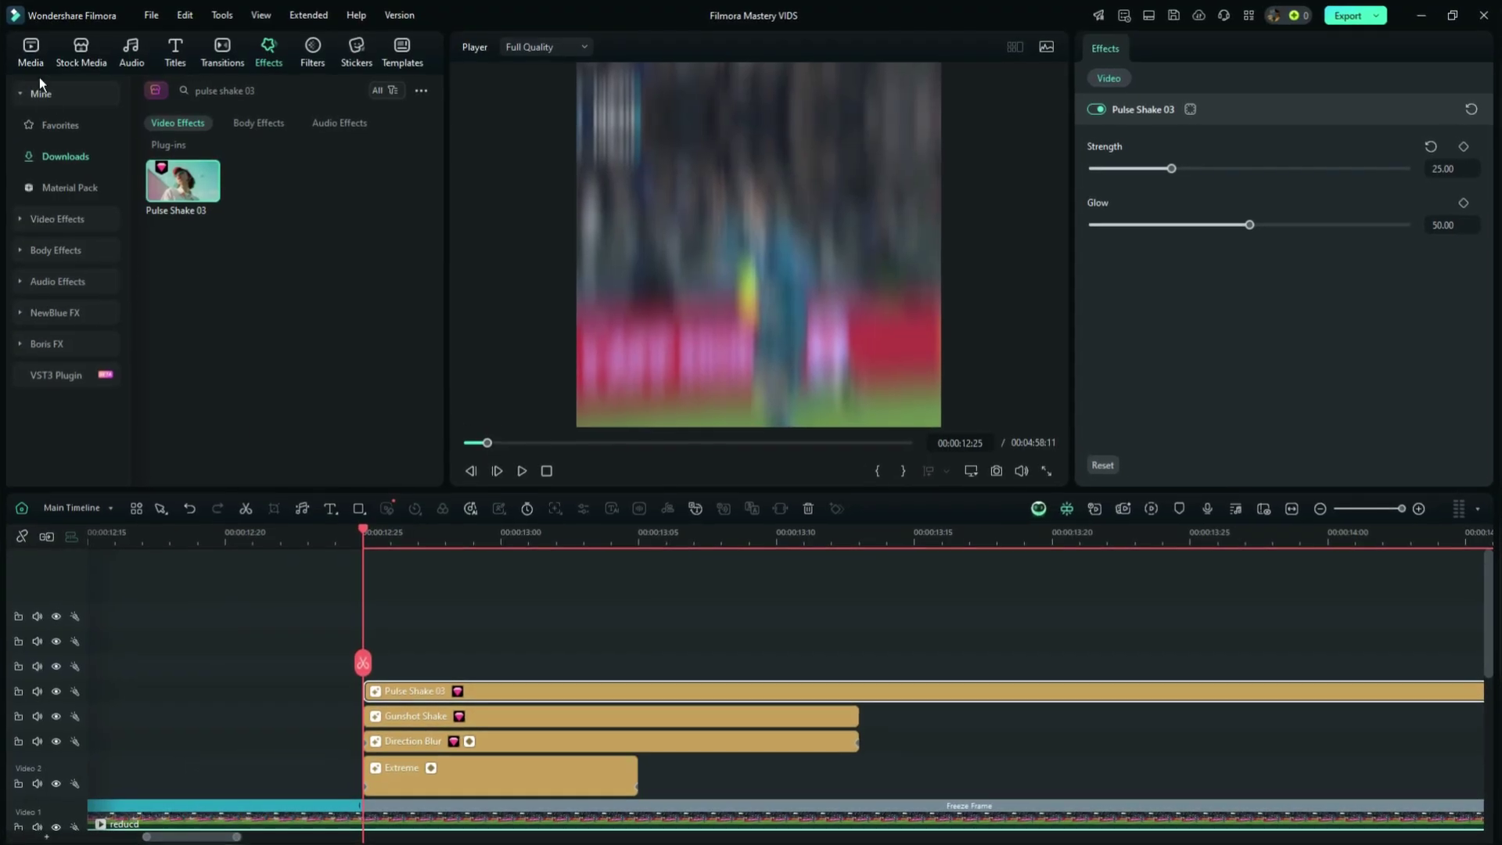
Add an adjustment layer above Pulse Shake 03 from its start, cut it at the freeze frame's end and delete the excess.
{"action": "left_click", "coordinate": [35, 66]}
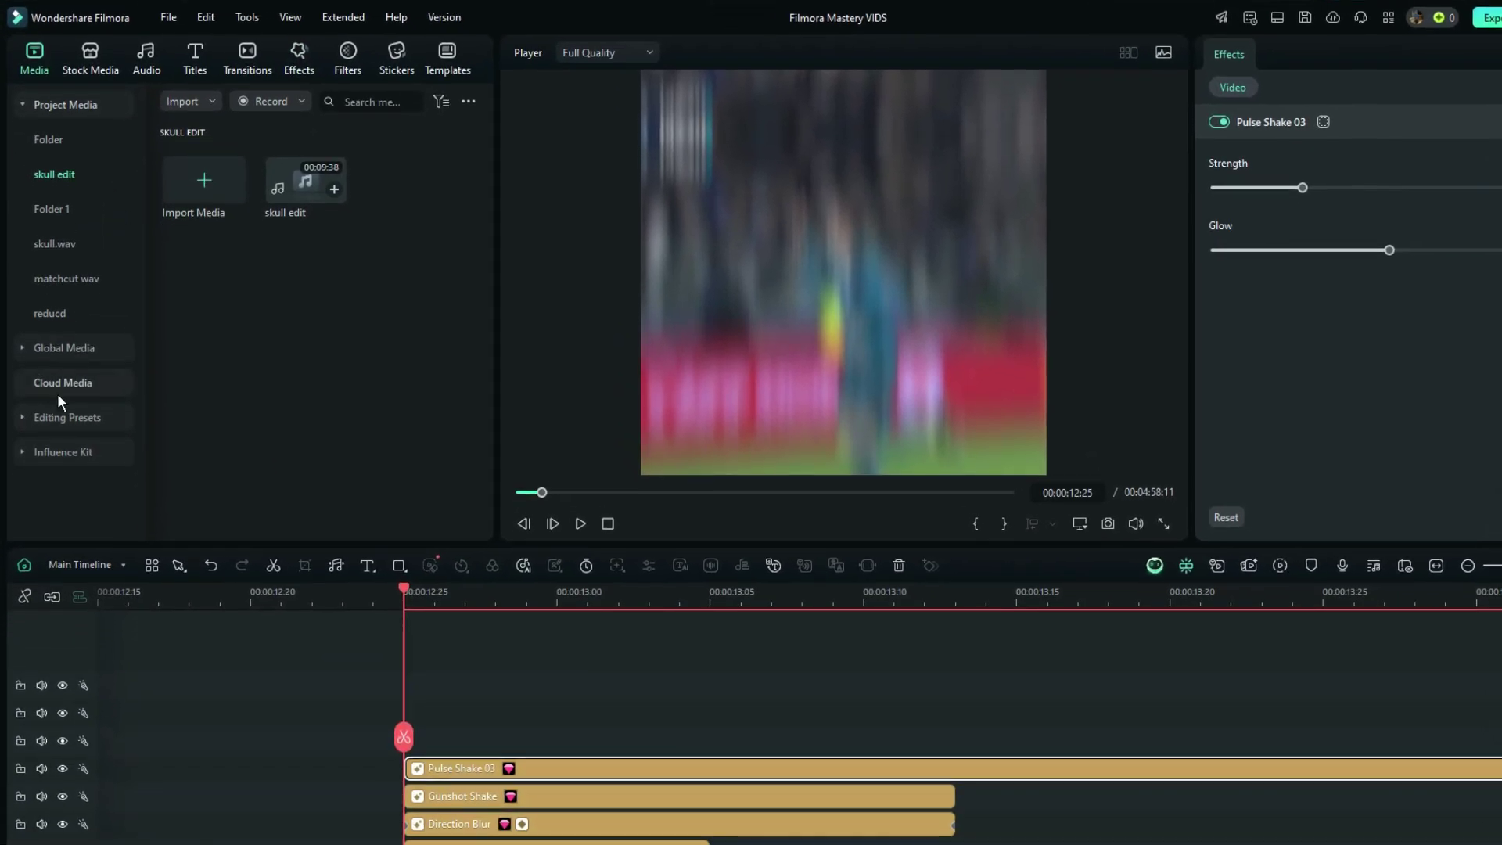
{"action": "left_click", "coordinate": [63, 430]}
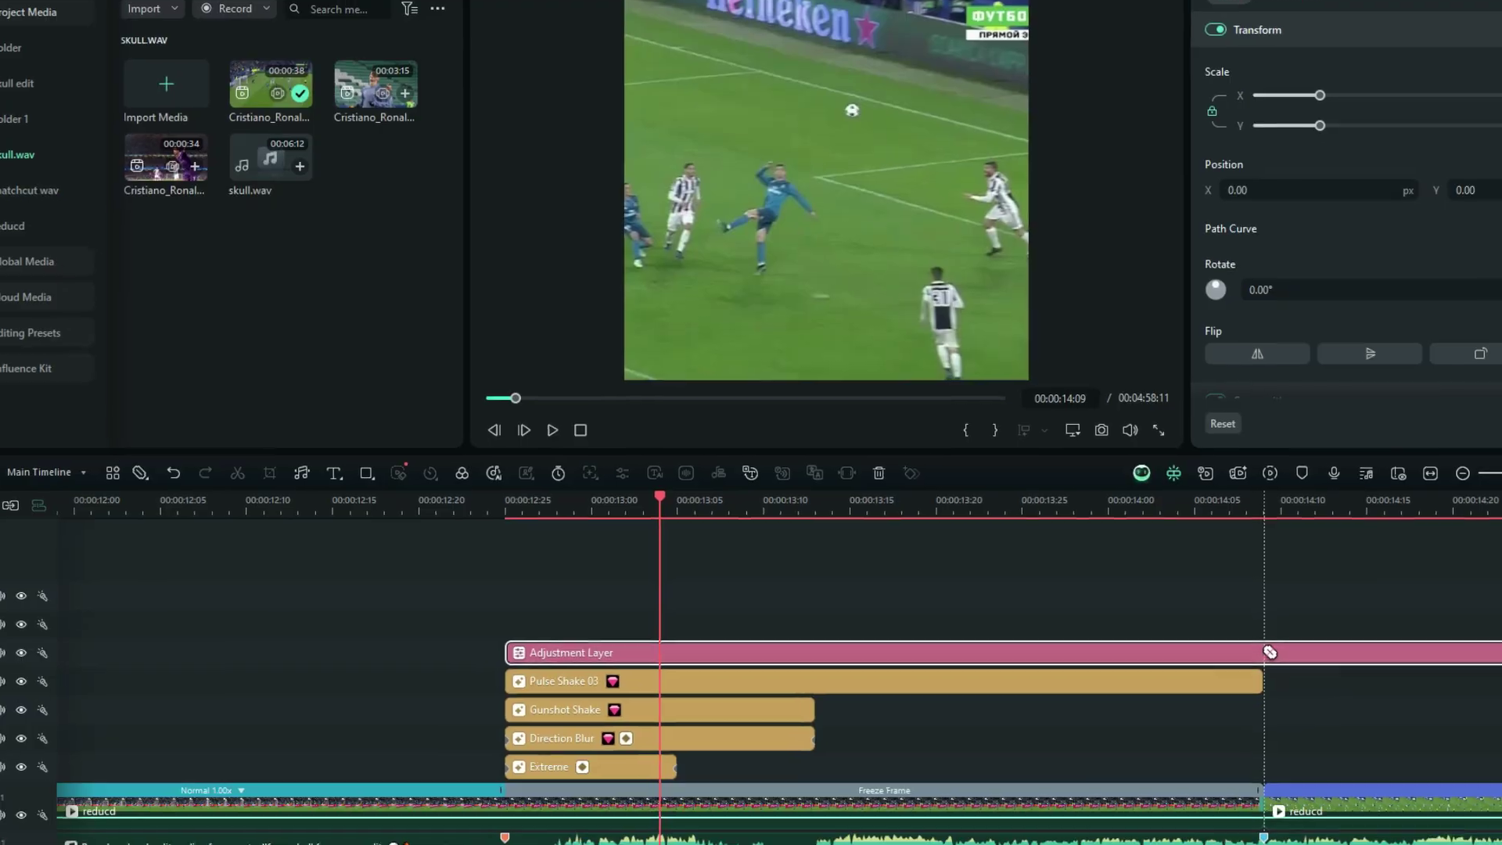
{"action": "left_click", "coordinate": [1276, 664]}
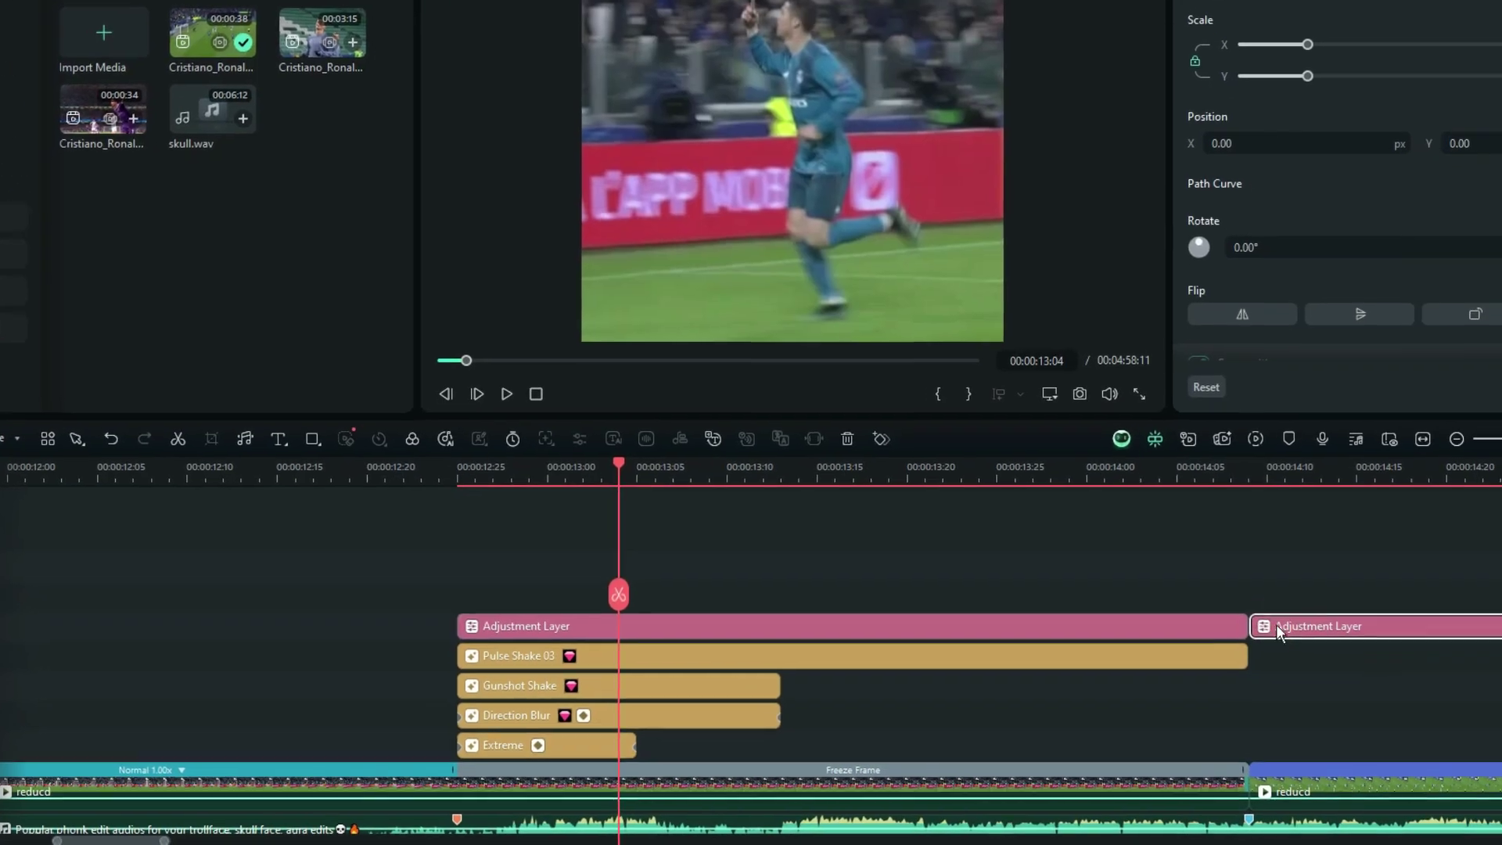
{"action": "key", "text": "Delete"}
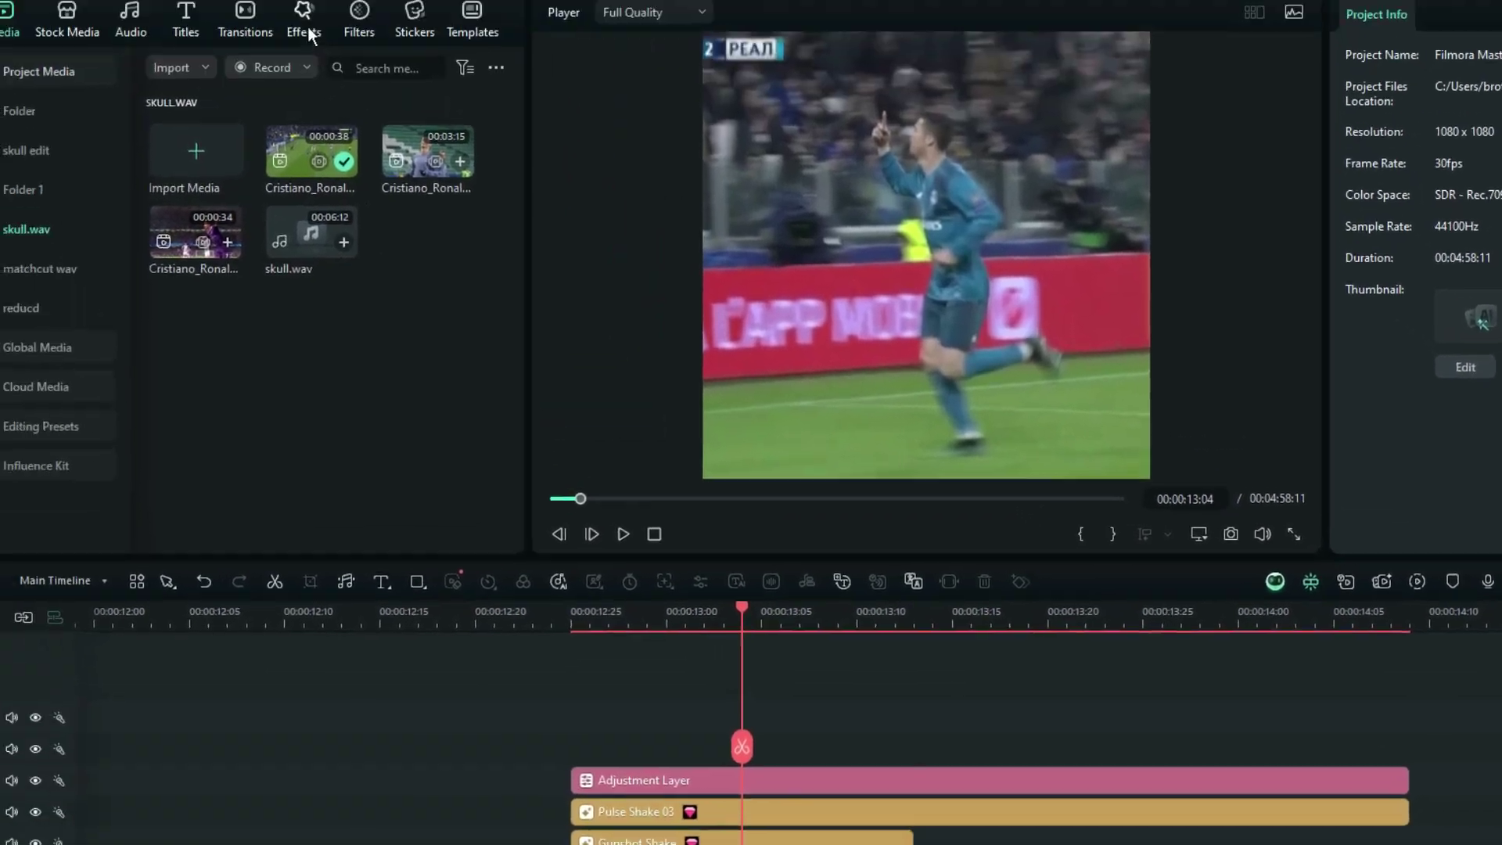
{"action": "left_click", "coordinate": [298, 26]}
{"action": "left_click", "coordinate": [368, 150]}
{"action": "type", "text": "MOVE D"}
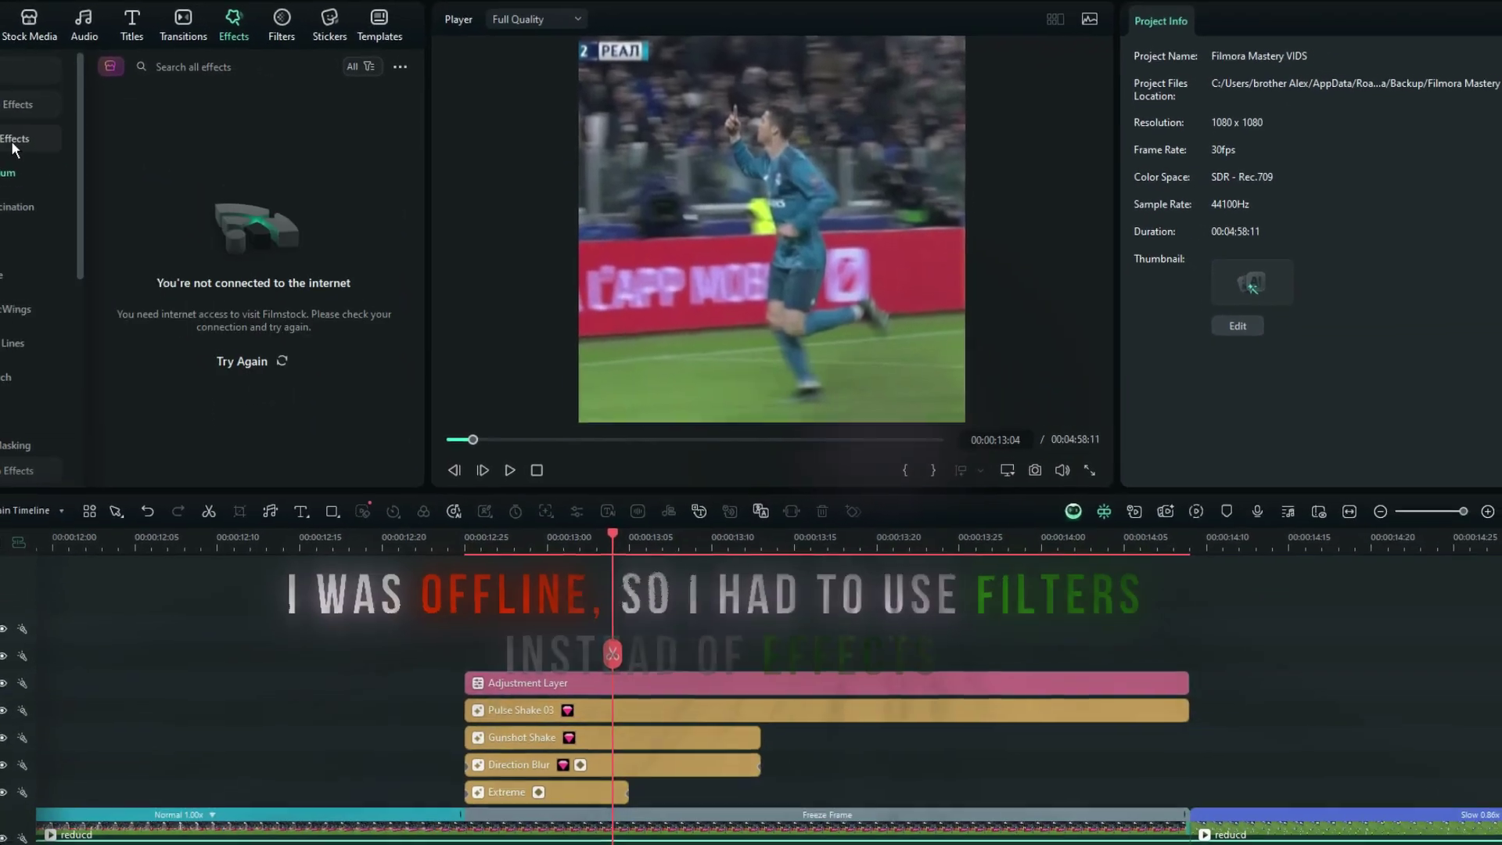
{"action": "left_click", "coordinate": [12, 143]}
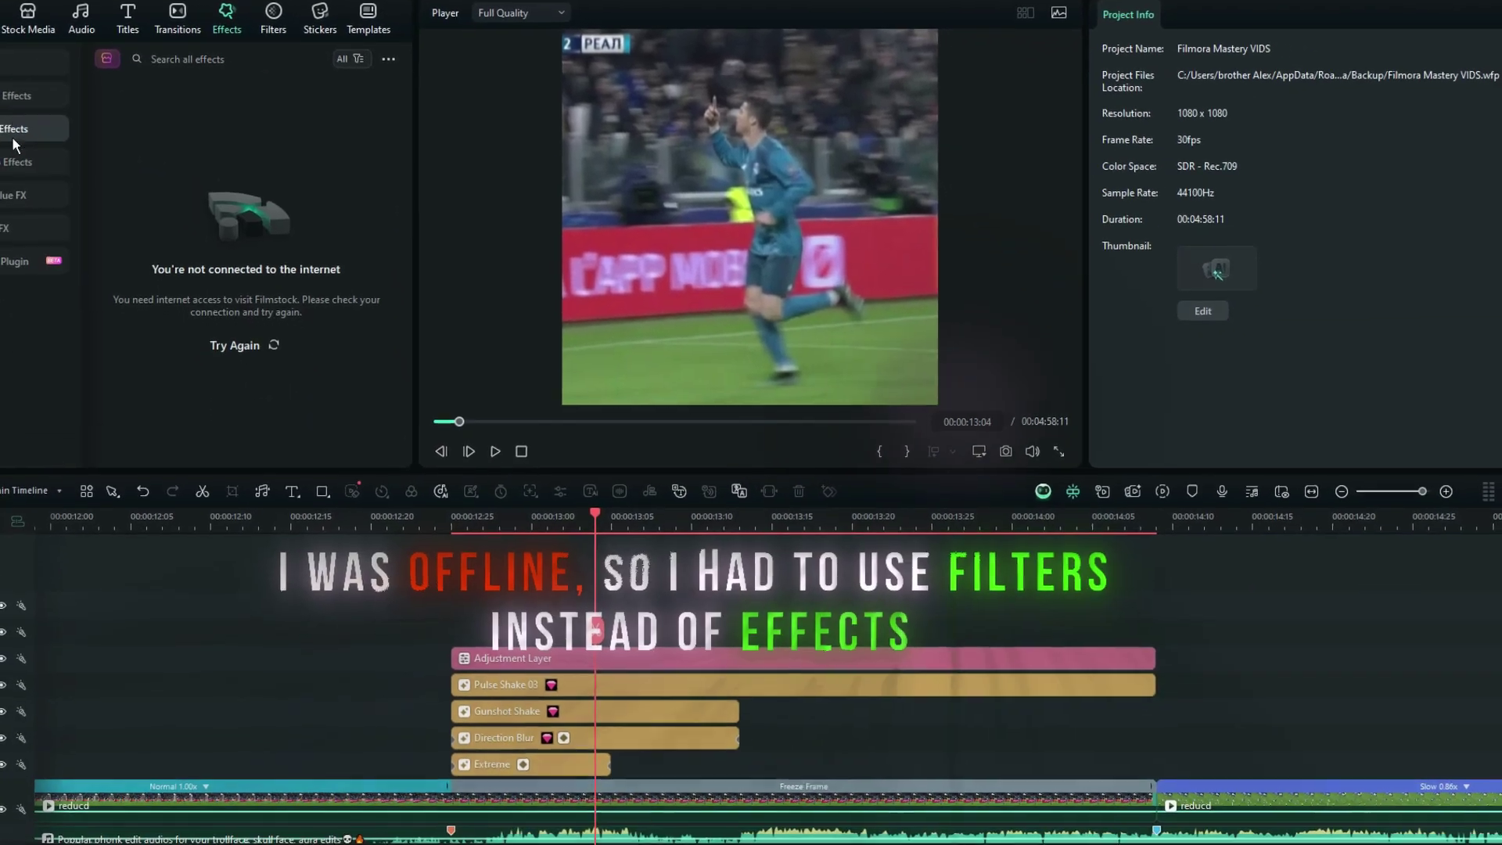
Search the downloaded filters for "MOVIE" and apply Movie 01 to the adjustment layer.
{"action": "left_click", "coordinate": [280, 26]}
{"action": "left_click", "coordinate": [278, 64]}
{"action": "type", "text": "MOVIE"}
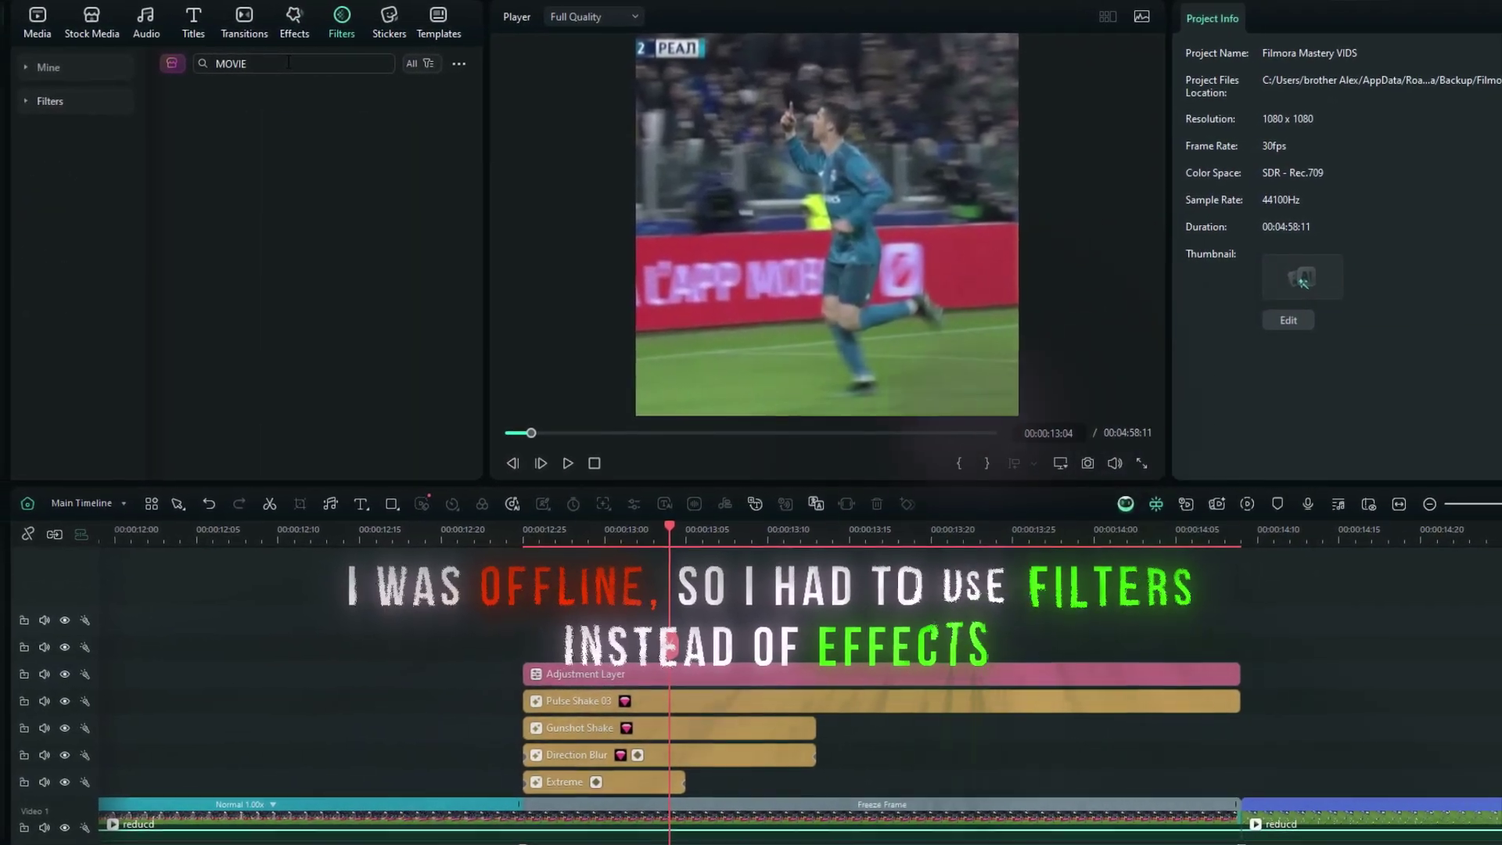
{"action": "left_click", "coordinate": [77, 68]}
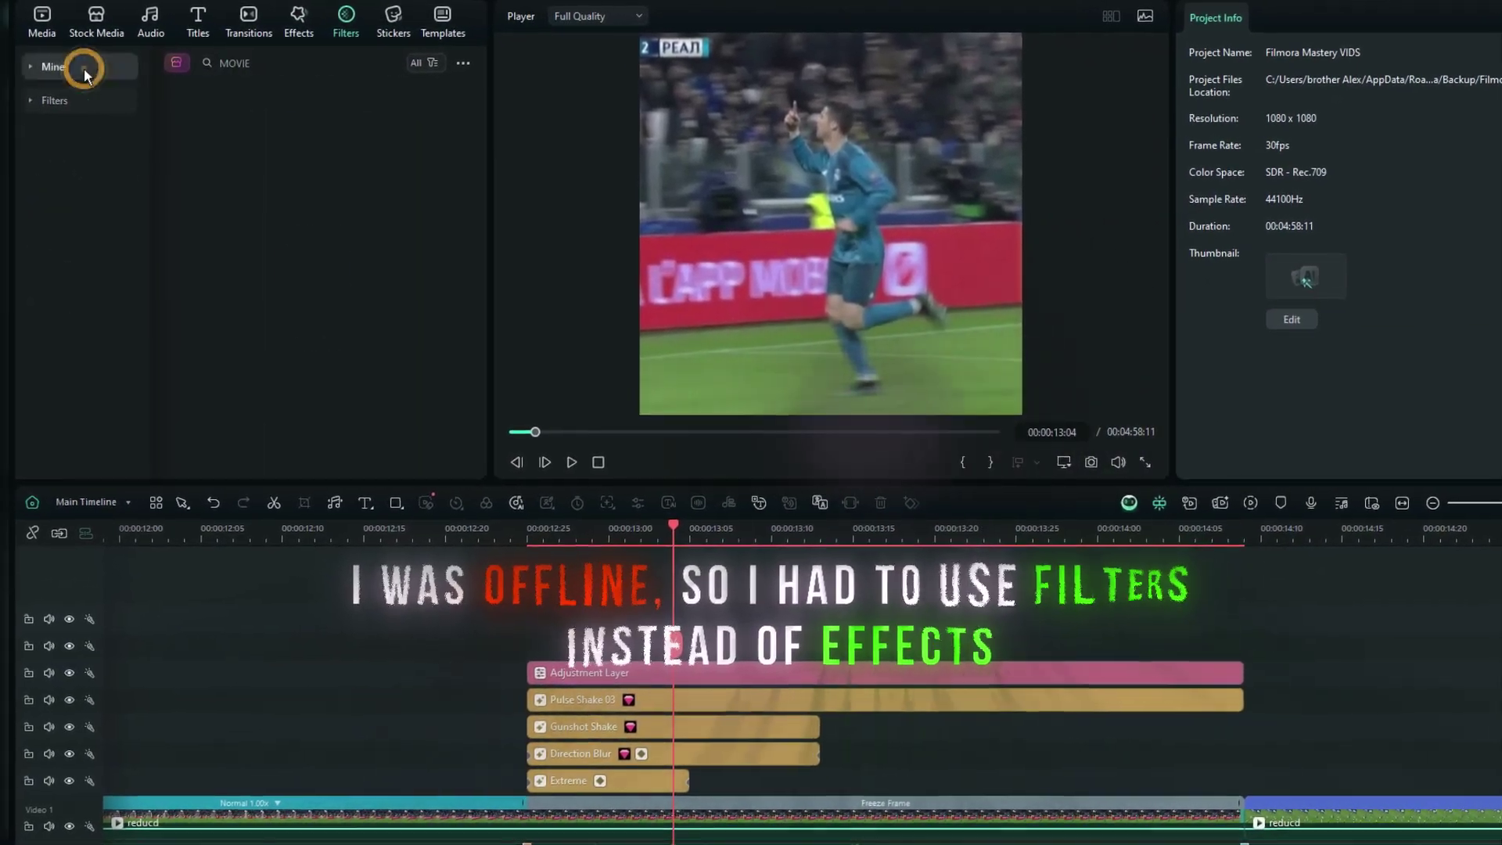
{"action": "left_click", "coordinate": [77, 134]}
{"action": "left_click", "coordinate": [329, 63]}
{"action": "left_click", "coordinate": [235, 107]}
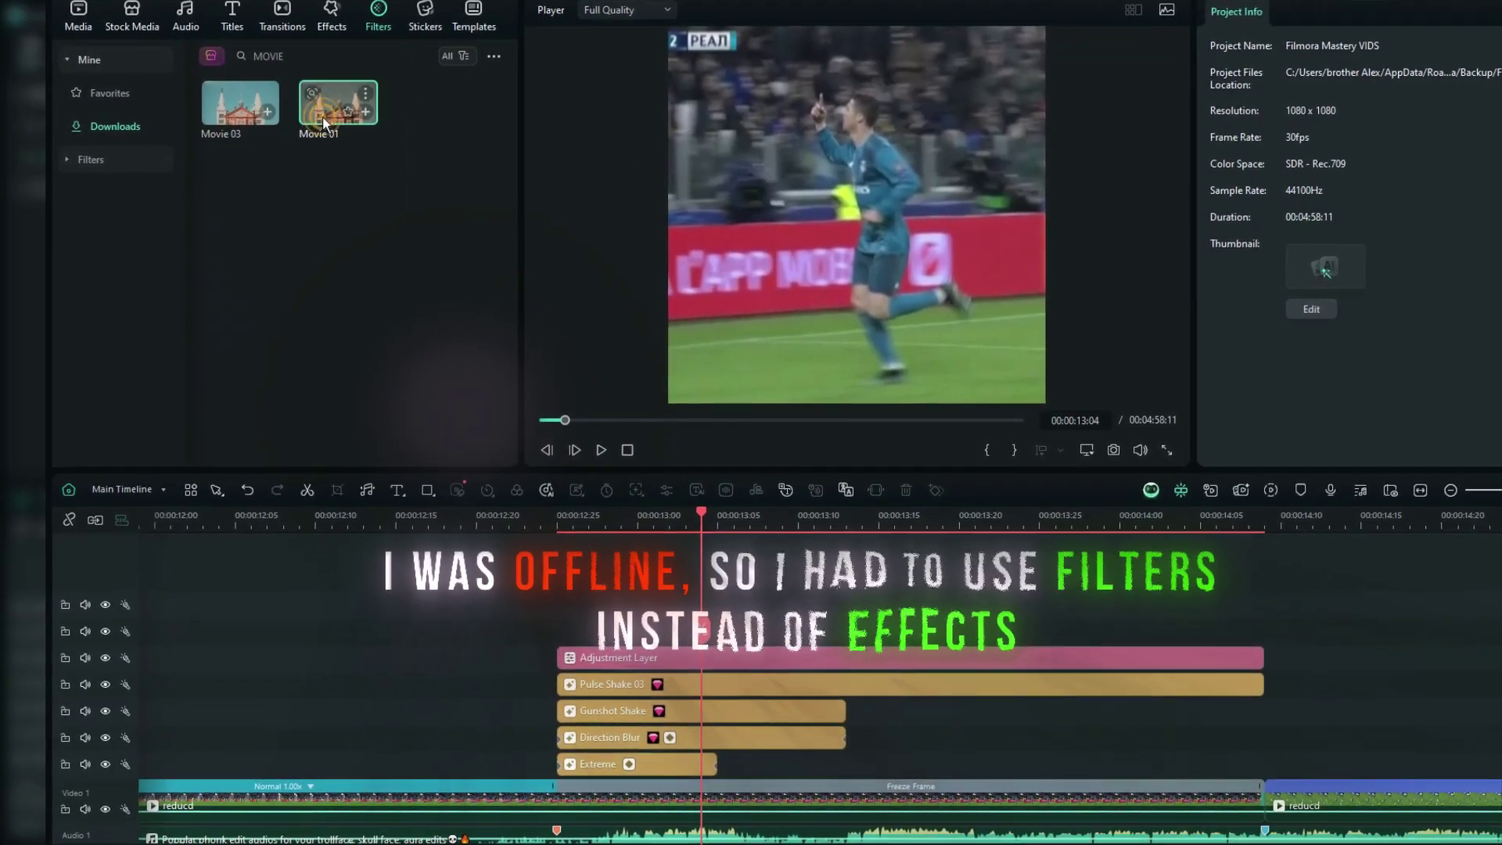
{"action": "left_click_drag", "start_coordinate": [589, 573], "coordinate": [568, 661]}
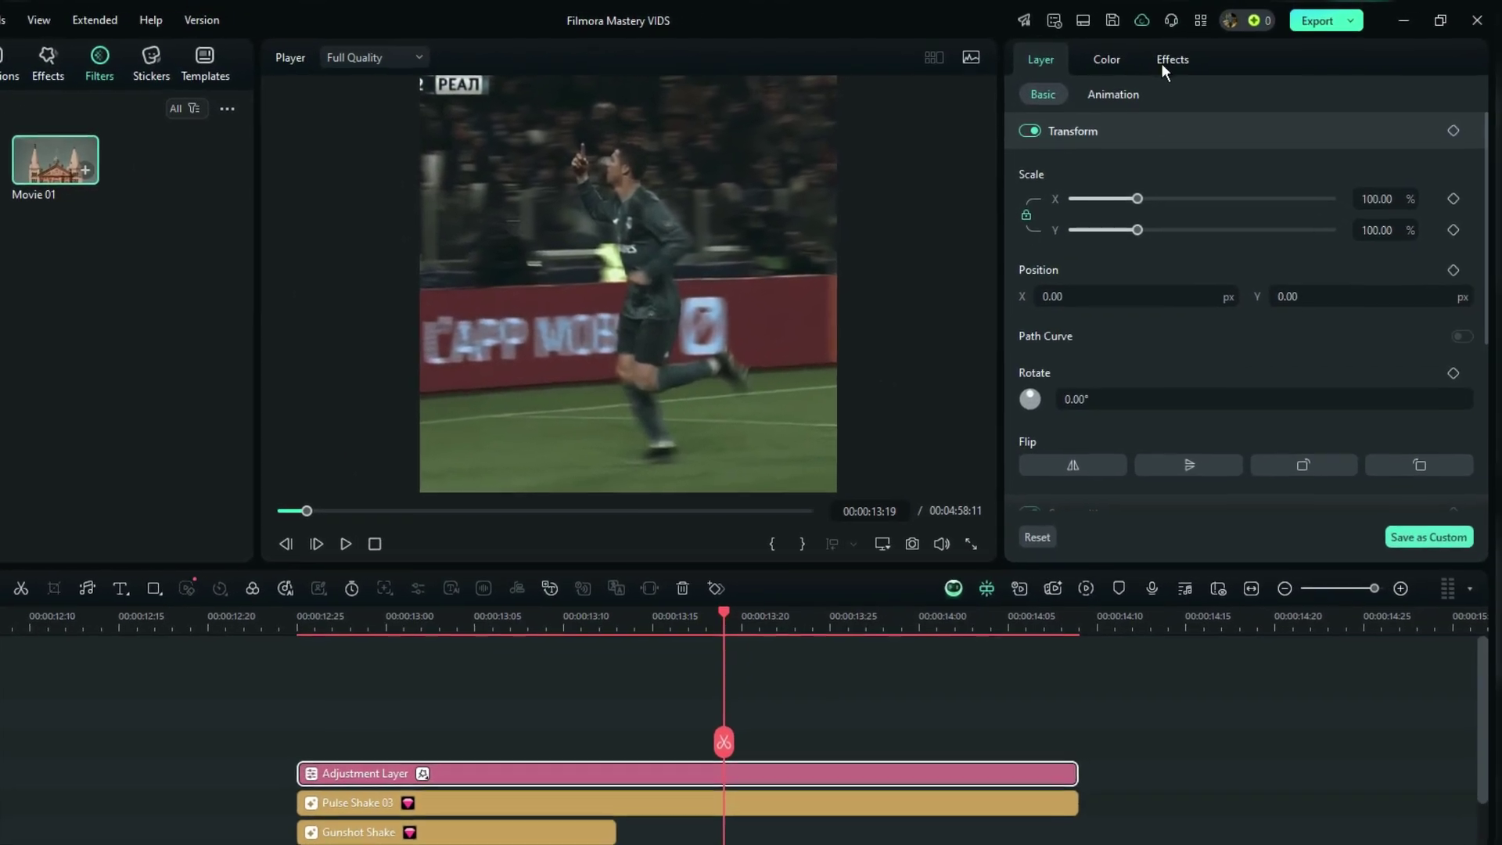
Lower the opacity of the Movie 01 filter on the adjustment layer.
{"action": "left_click", "coordinate": [1165, 61]}
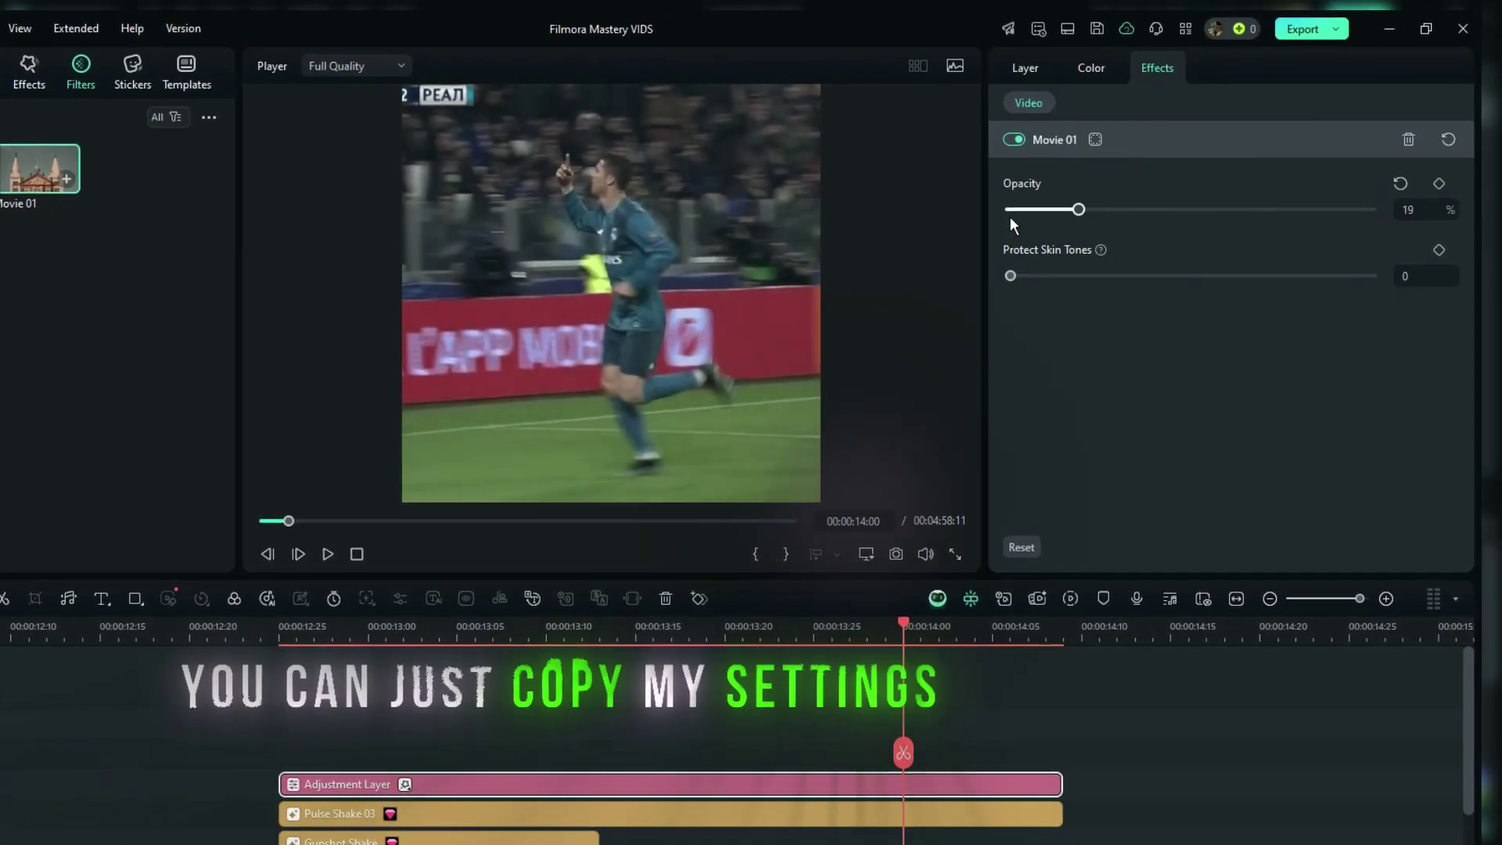
{"action": "left_click_drag", "start_coordinate": [1010, 209], "coordinate": [1140, 209]}
{"action": "left_click", "coordinate": [1048, 61]}
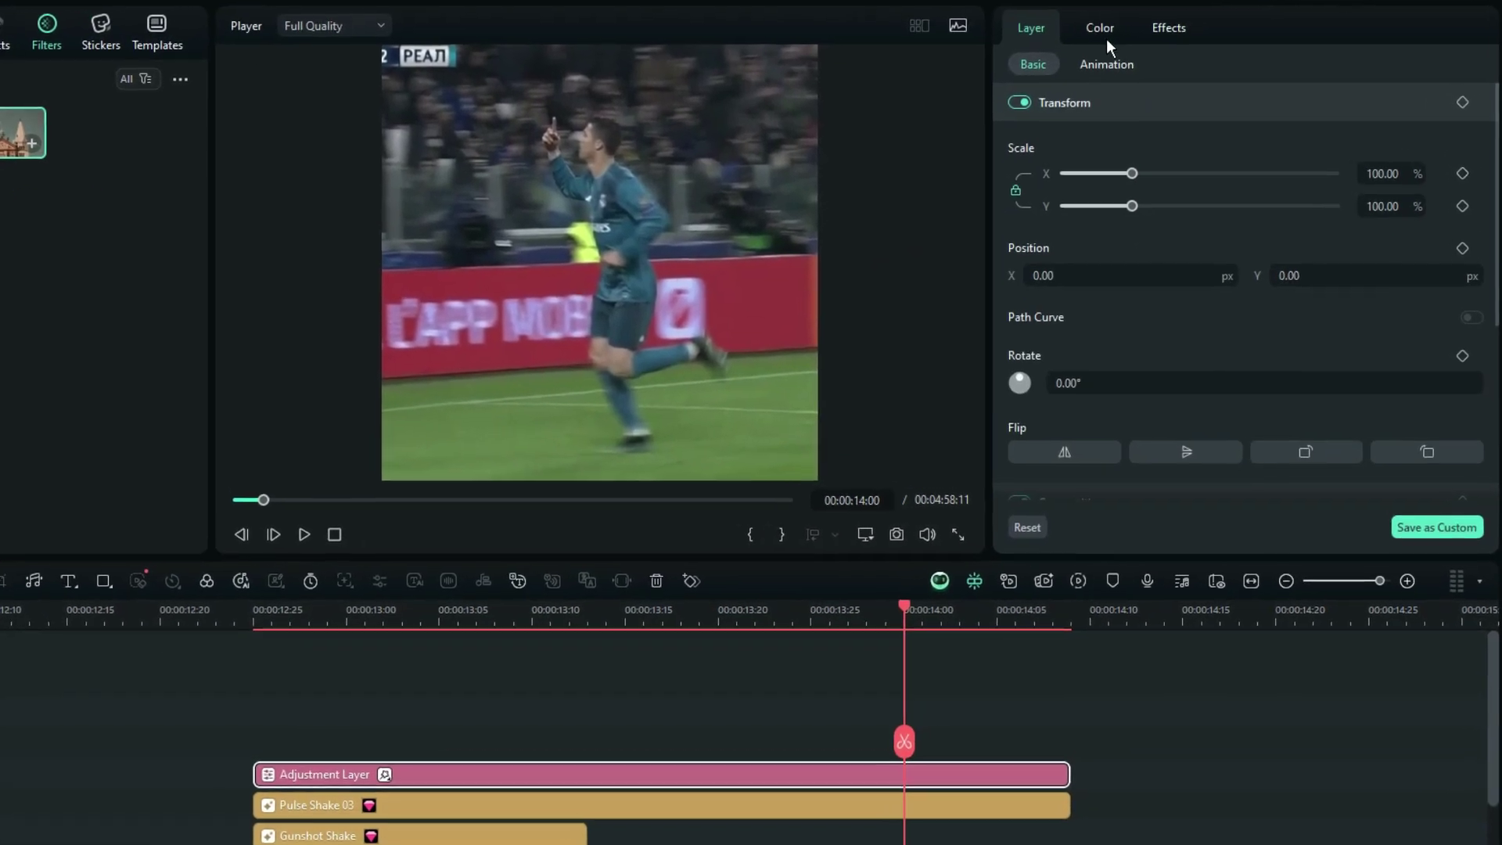
Color-correct the adjustment layer with Vibrance -10, Saturation -38 and Contrast 12, and adjust its Shadow.
{"action": "left_click", "coordinate": [1104, 26]}
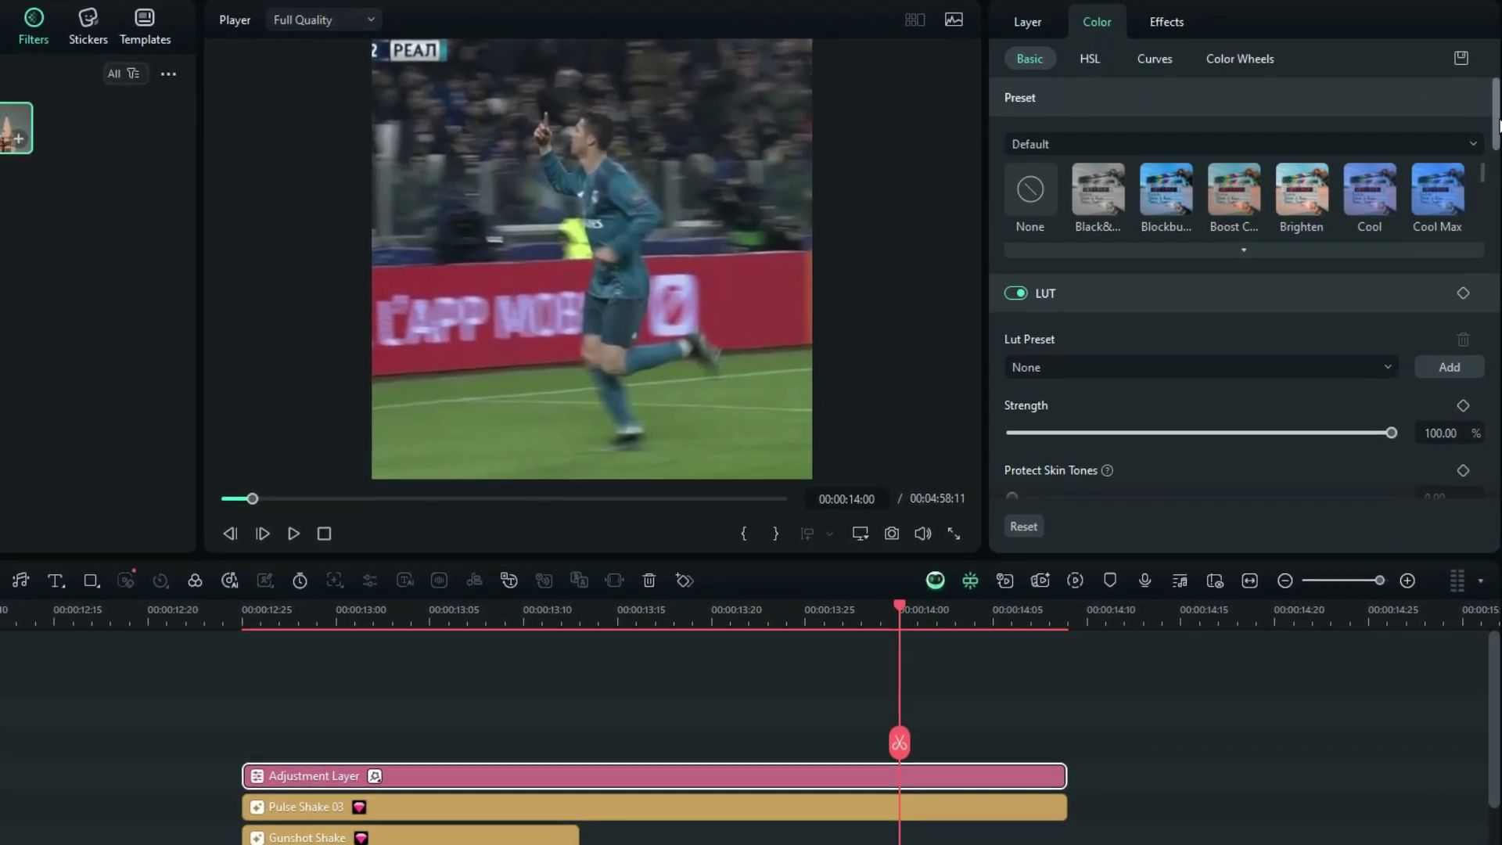
{"action": "scroll", "coordinate": [1498, 125], "scroll_direction": "down", "scroll_amount": 4}
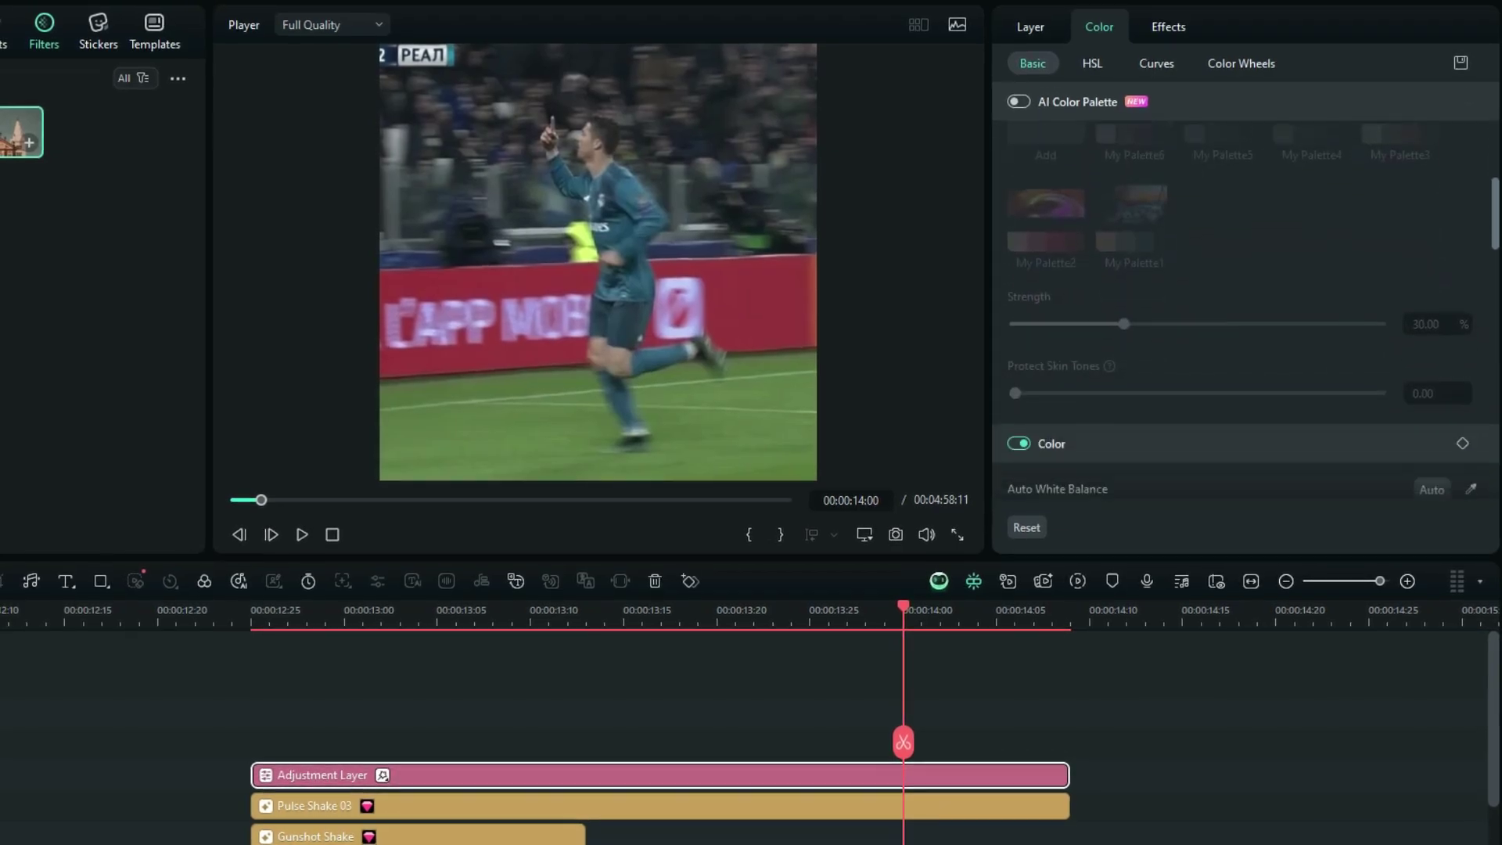
{"action": "scroll", "coordinate": [1498, 274], "scroll_direction": "down", "scroll_amount": 4}
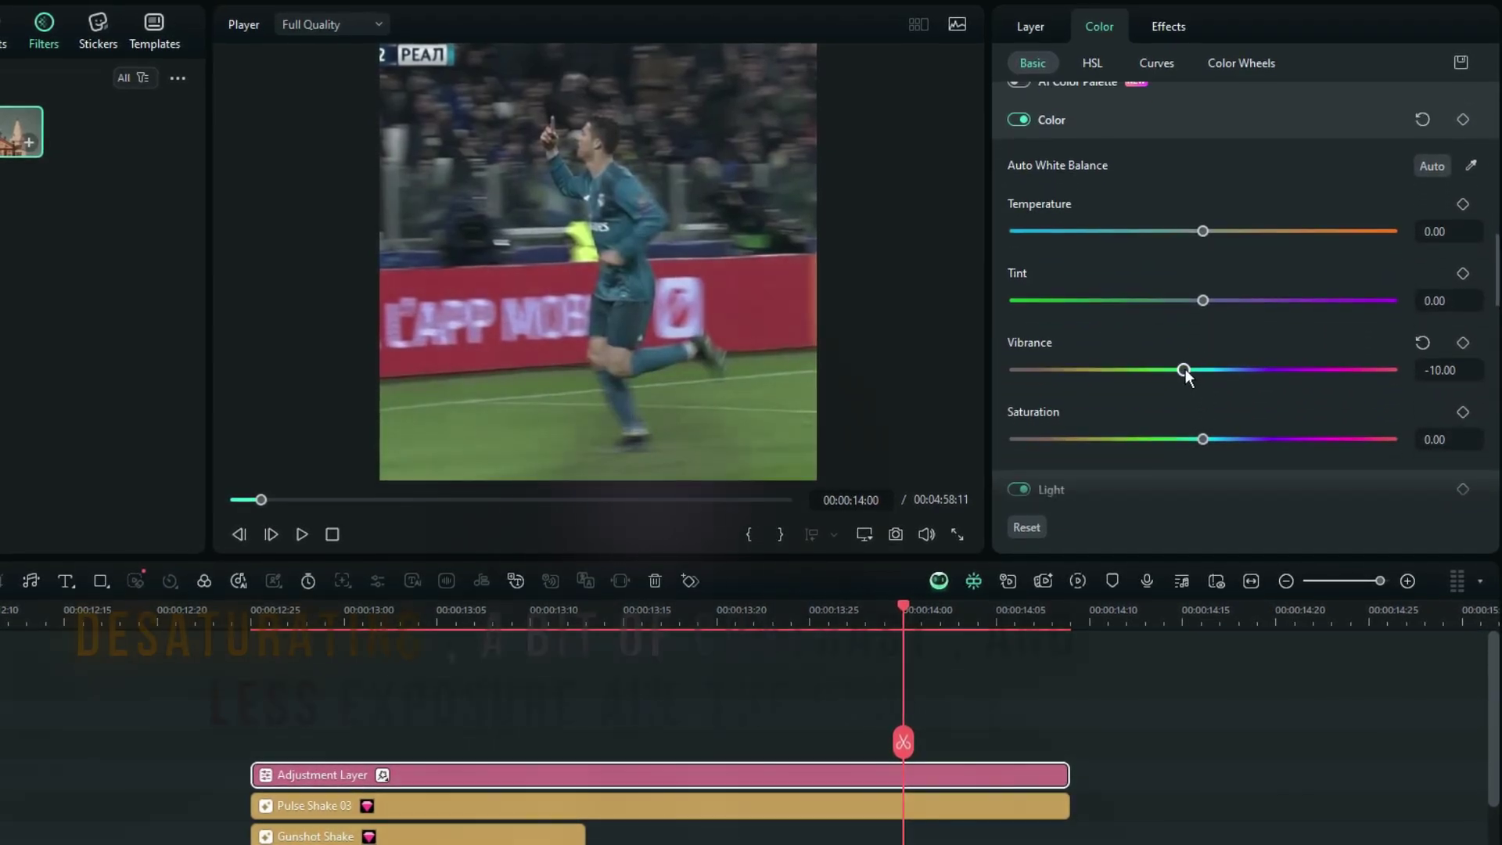
{"action": "scroll", "coordinate": [1252, 391], "scroll_direction": "down", "scroll_amount": 5}
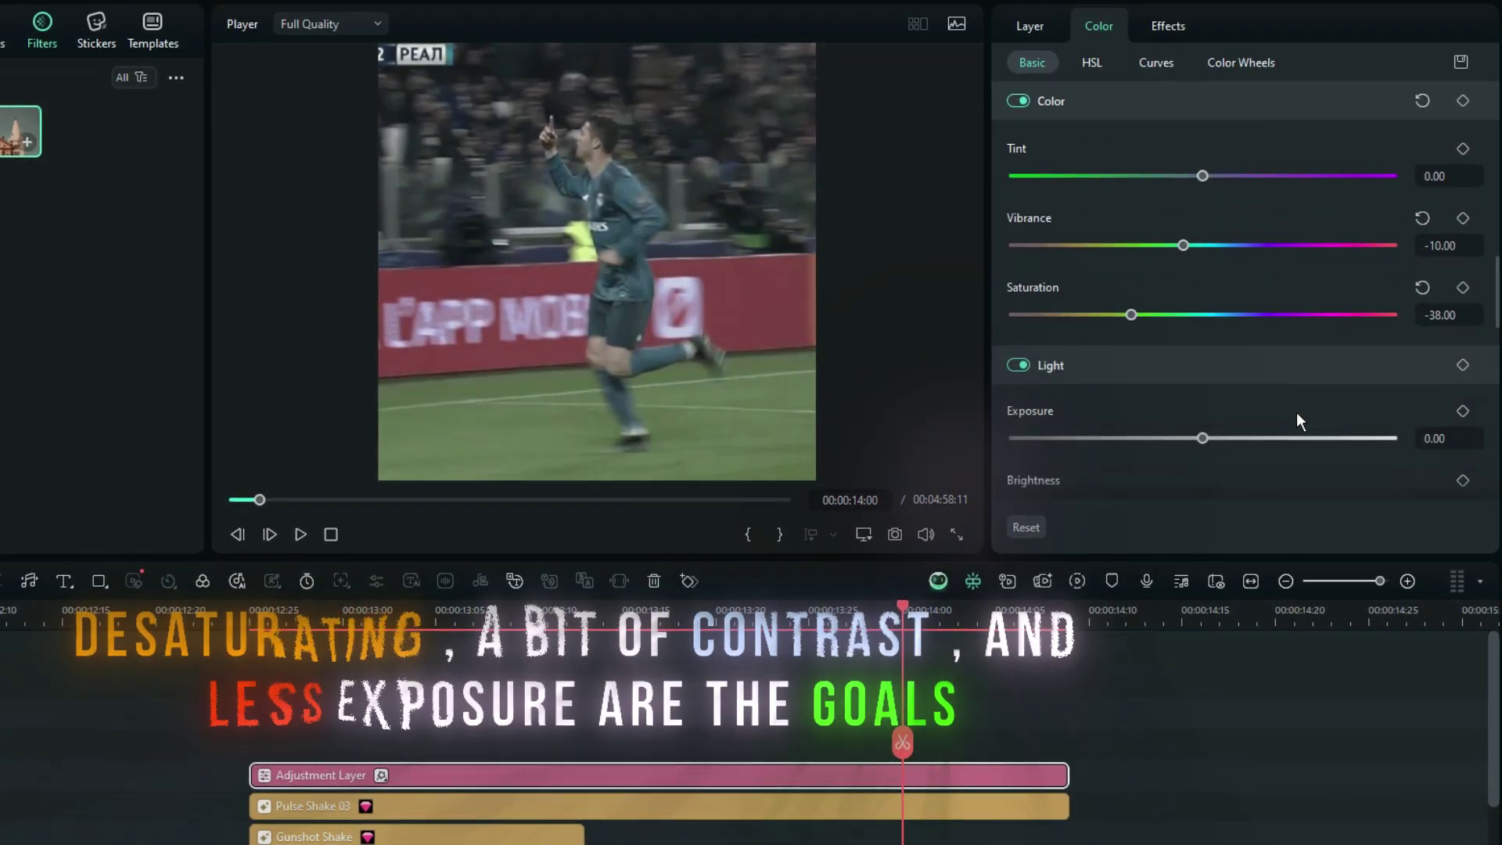
{"action": "left_click_drag", "start_coordinate": [1219, 355], "coordinate": [1225, 355]}
{"action": "scroll", "coordinate": [1207, 396], "scroll_direction": "up", "scroll_amount": 1}
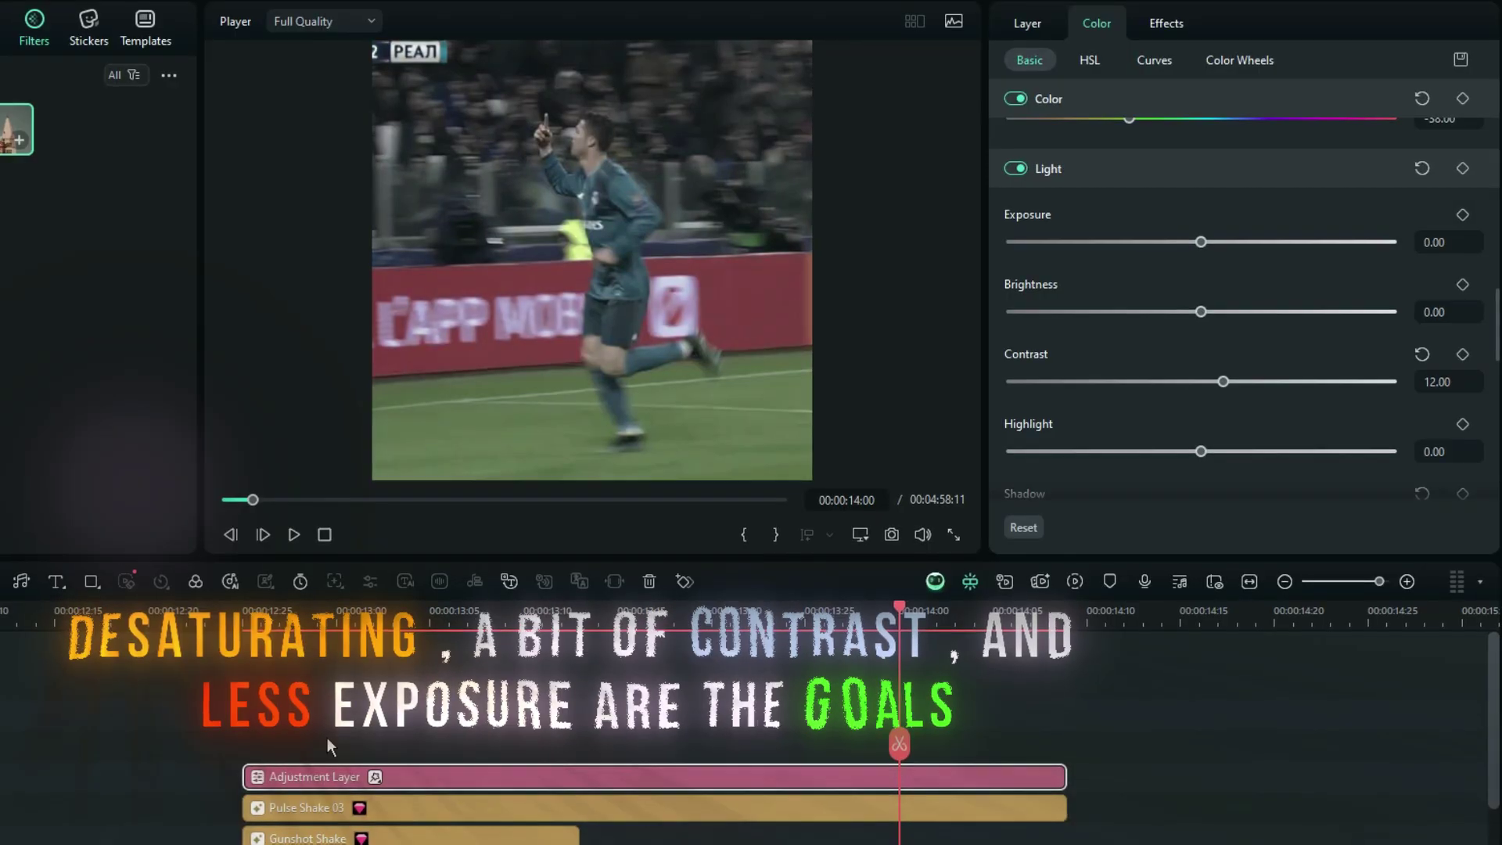
Return the playhead to the freeze frame's start, 00:00:12:25, and add one video track above Track 1.
{"action": "left_click", "coordinate": [244, 624]}
{"action": "left_click_drag", "start_coordinate": [258, 626], "coordinate": [372, 626]}
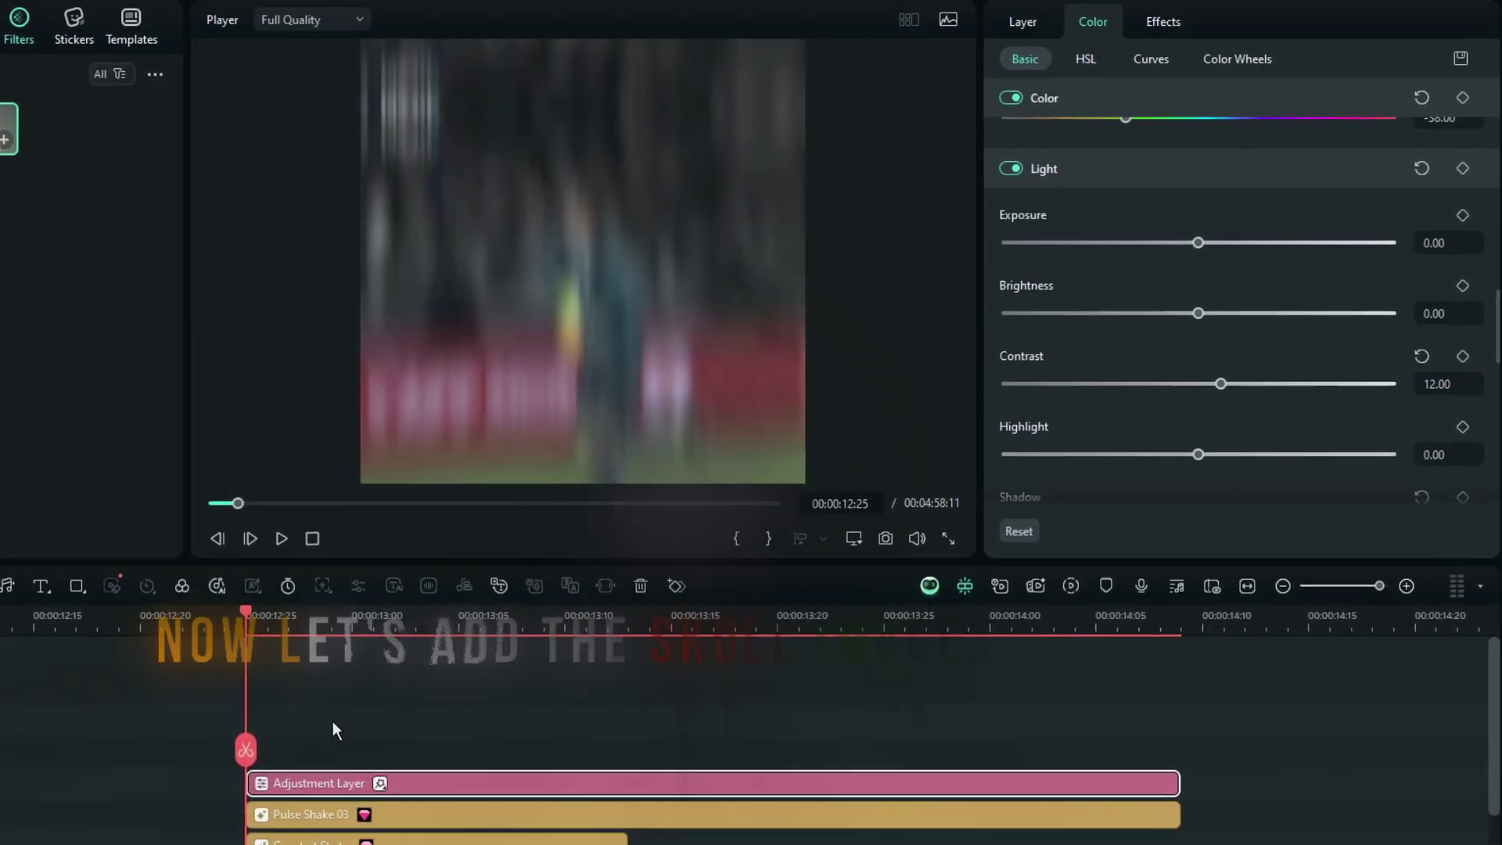
{"action": "scroll", "coordinate": [341, 724], "scroll_direction": "down", "scroll_amount": 1}
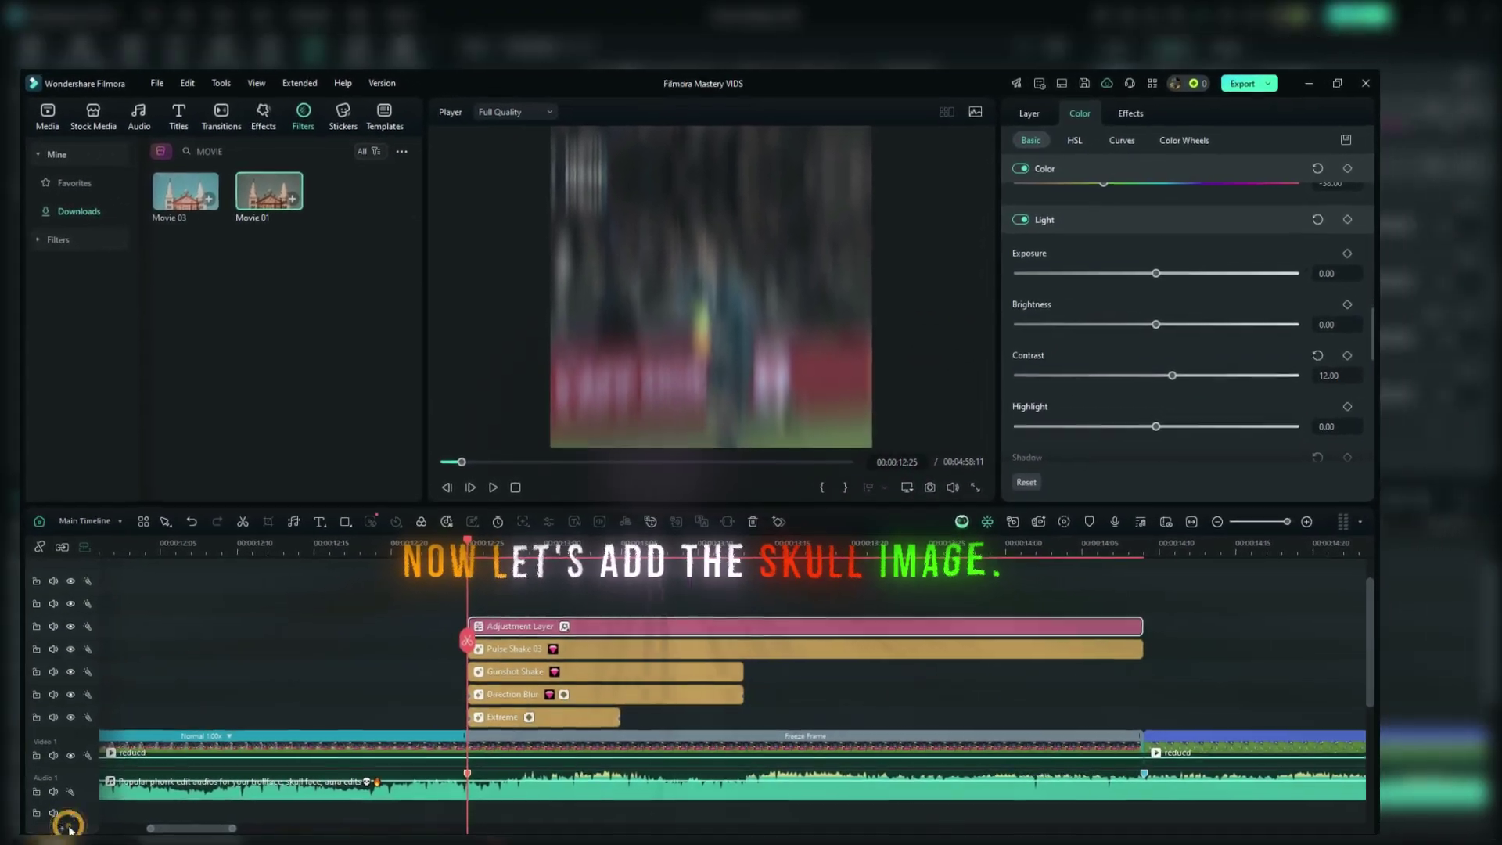
{"action": "right_click", "coordinate": [81, 828]}
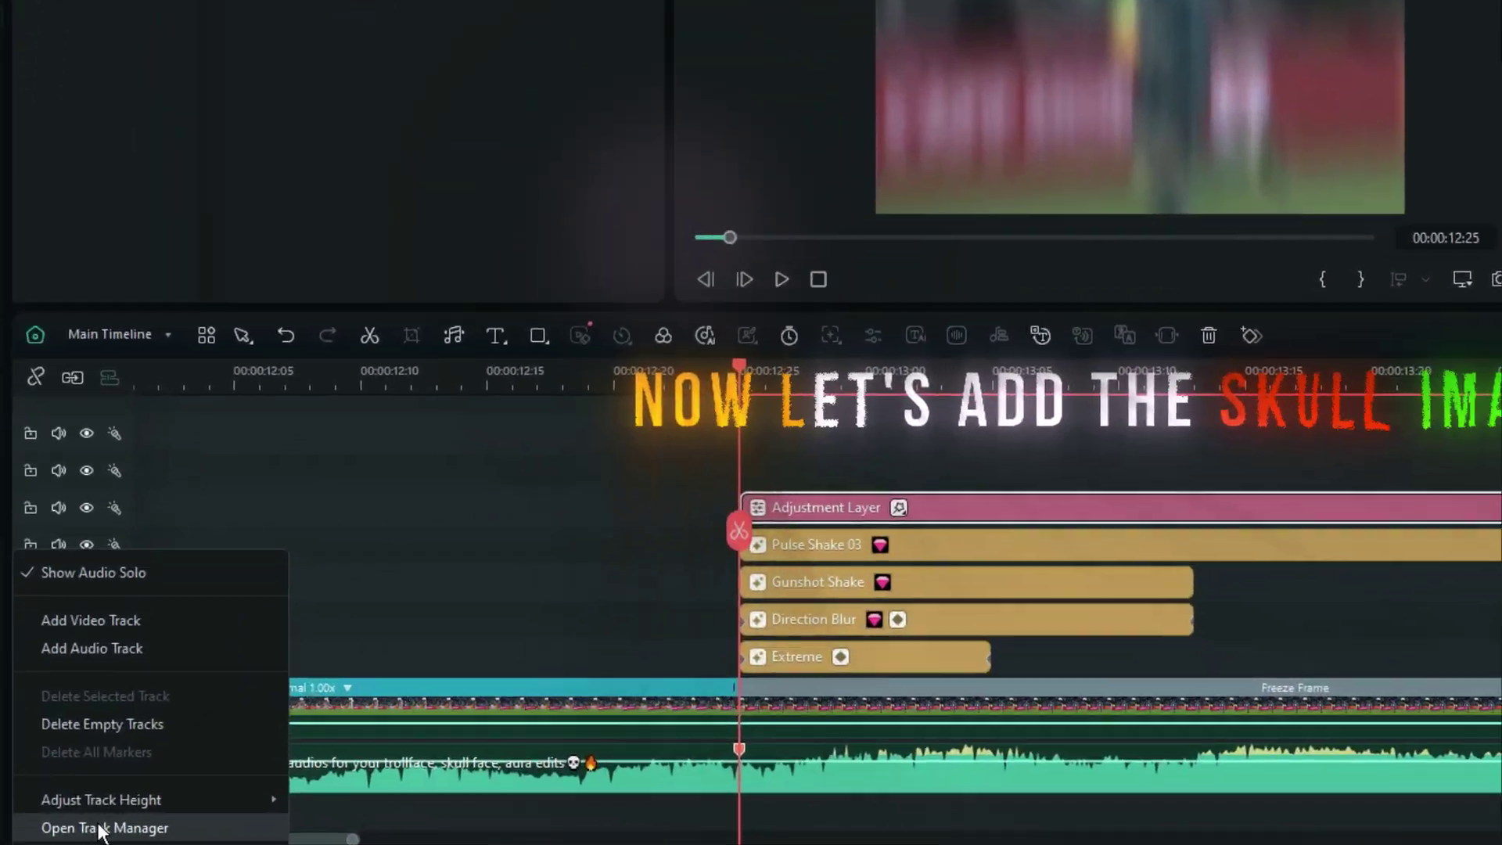
{"action": "left_click", "coordinate": [57, 830]}
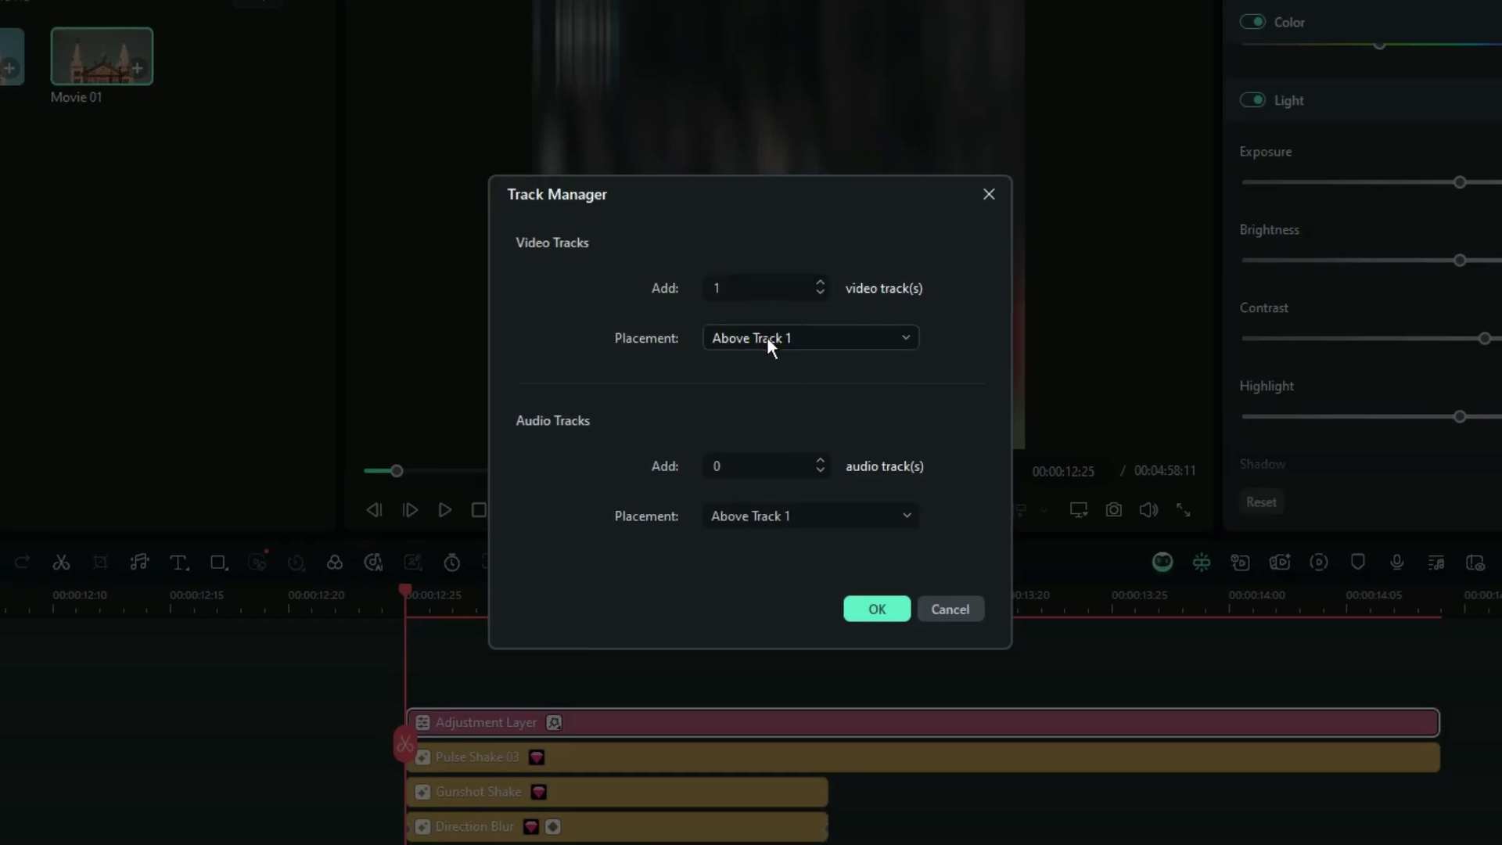
{"action": "left_click", "coordinate": [1134, 88]}
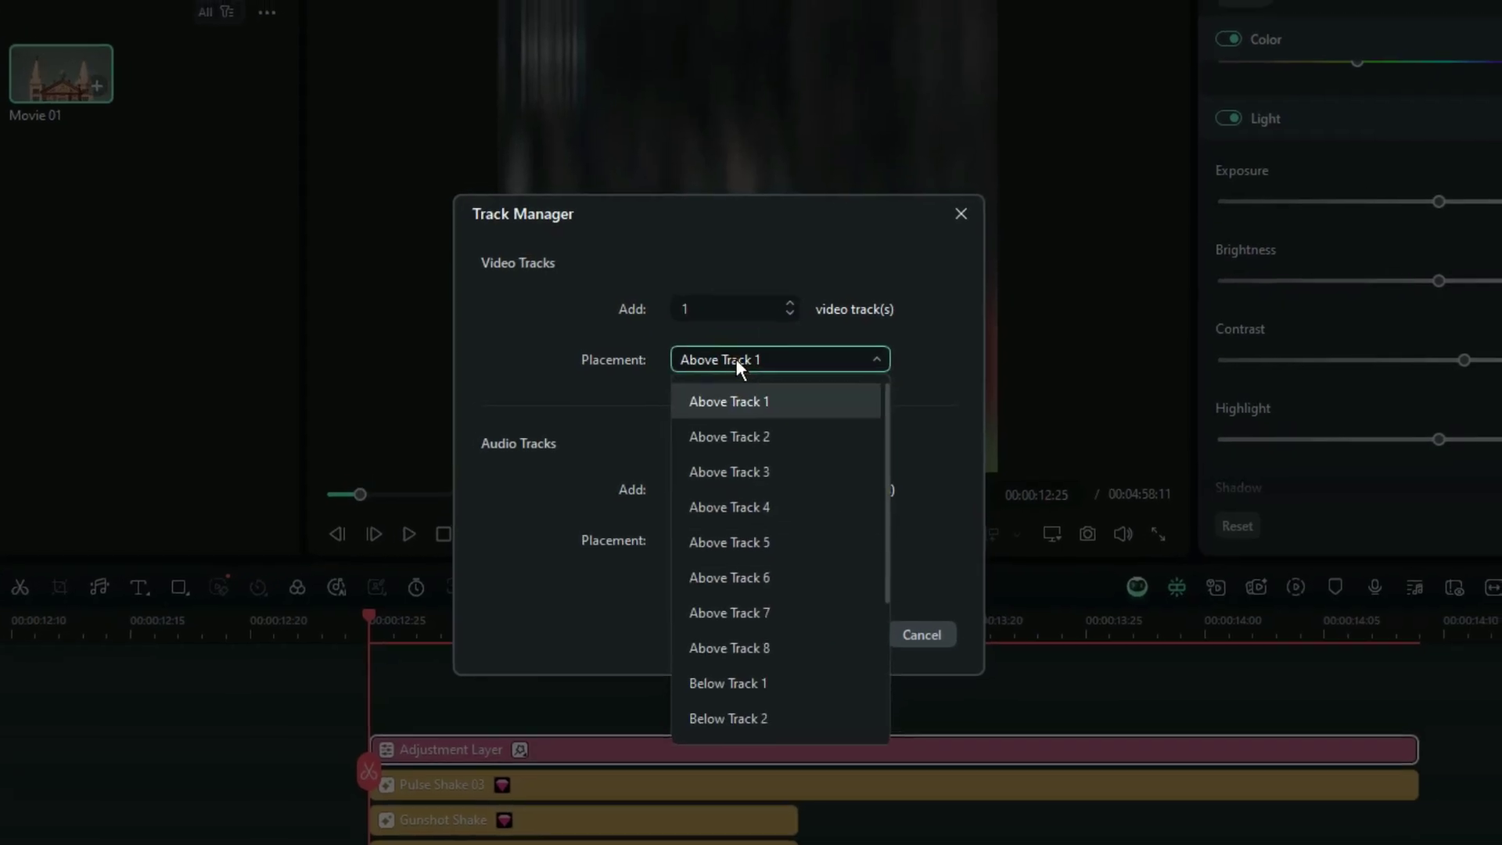
{"action": "left_click", "coordinate": [738, 356]}
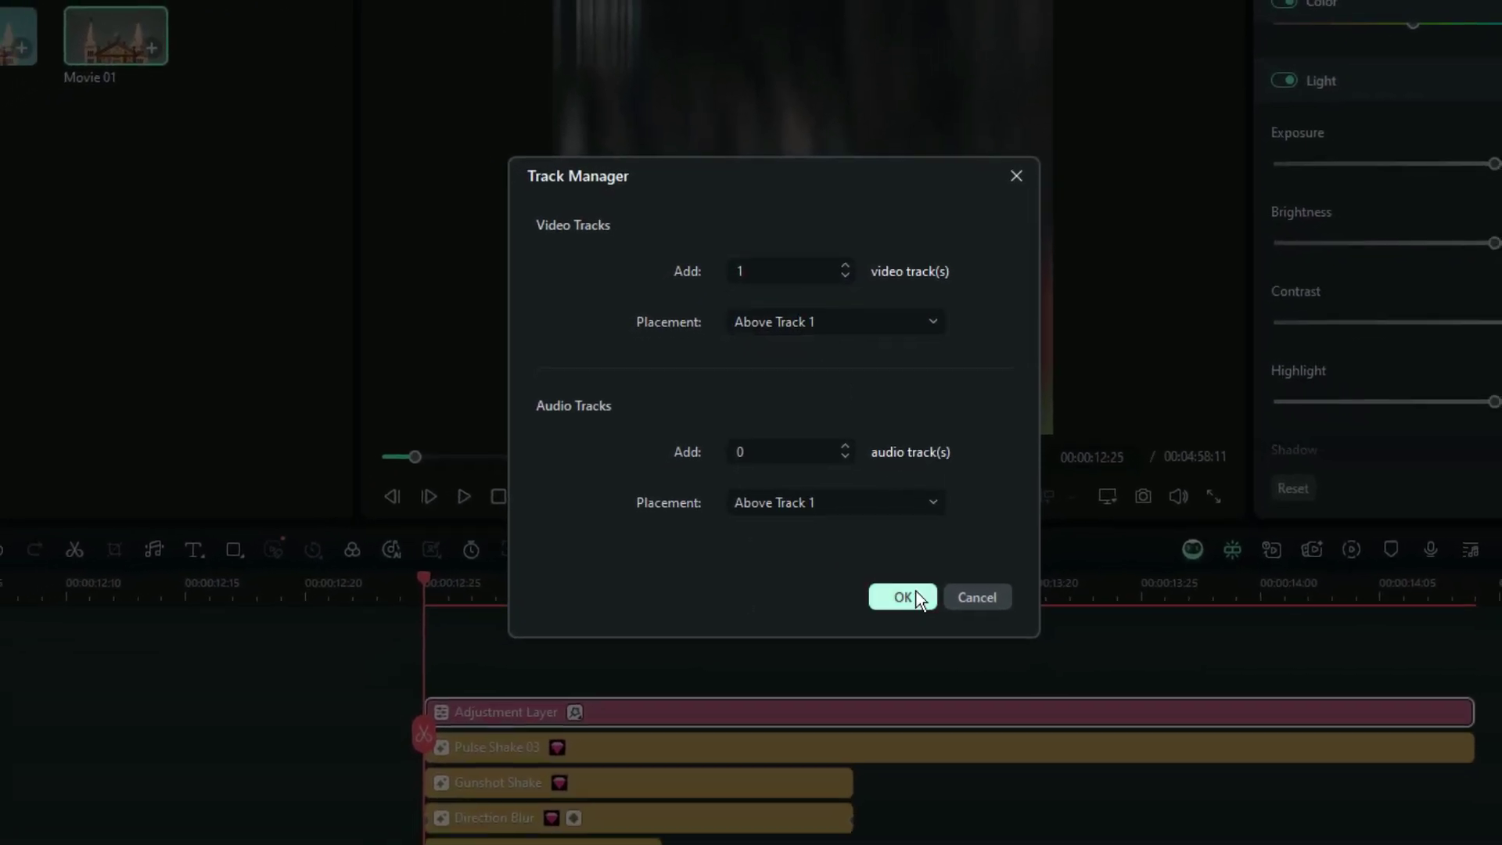
{"action": "left_click", "coordinate": [907, 597]}
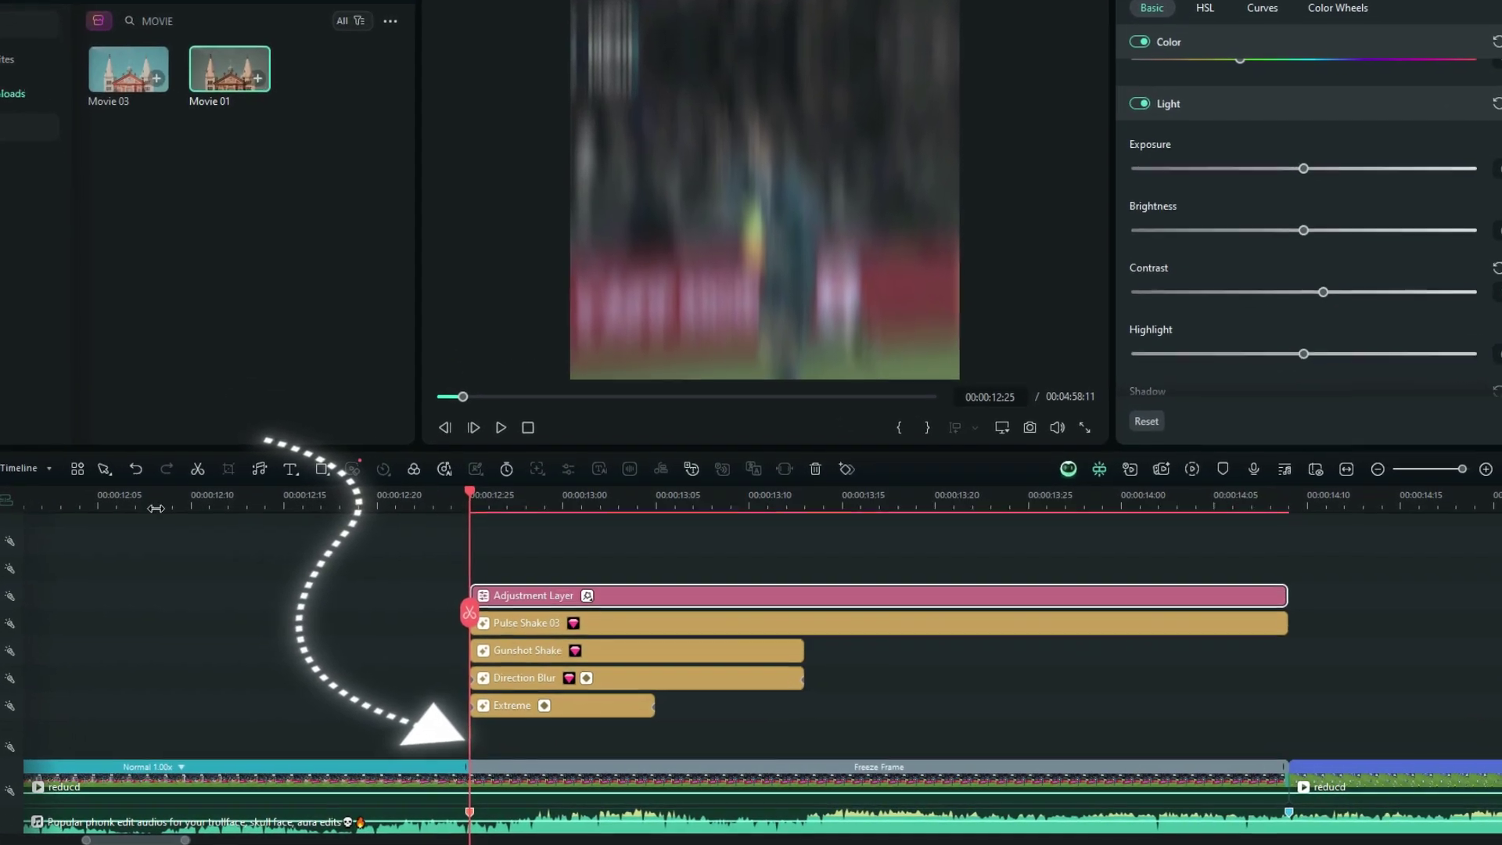
Undo the addition of the new video track.
{"action": "left_click", "coordinate": [135, 469]}
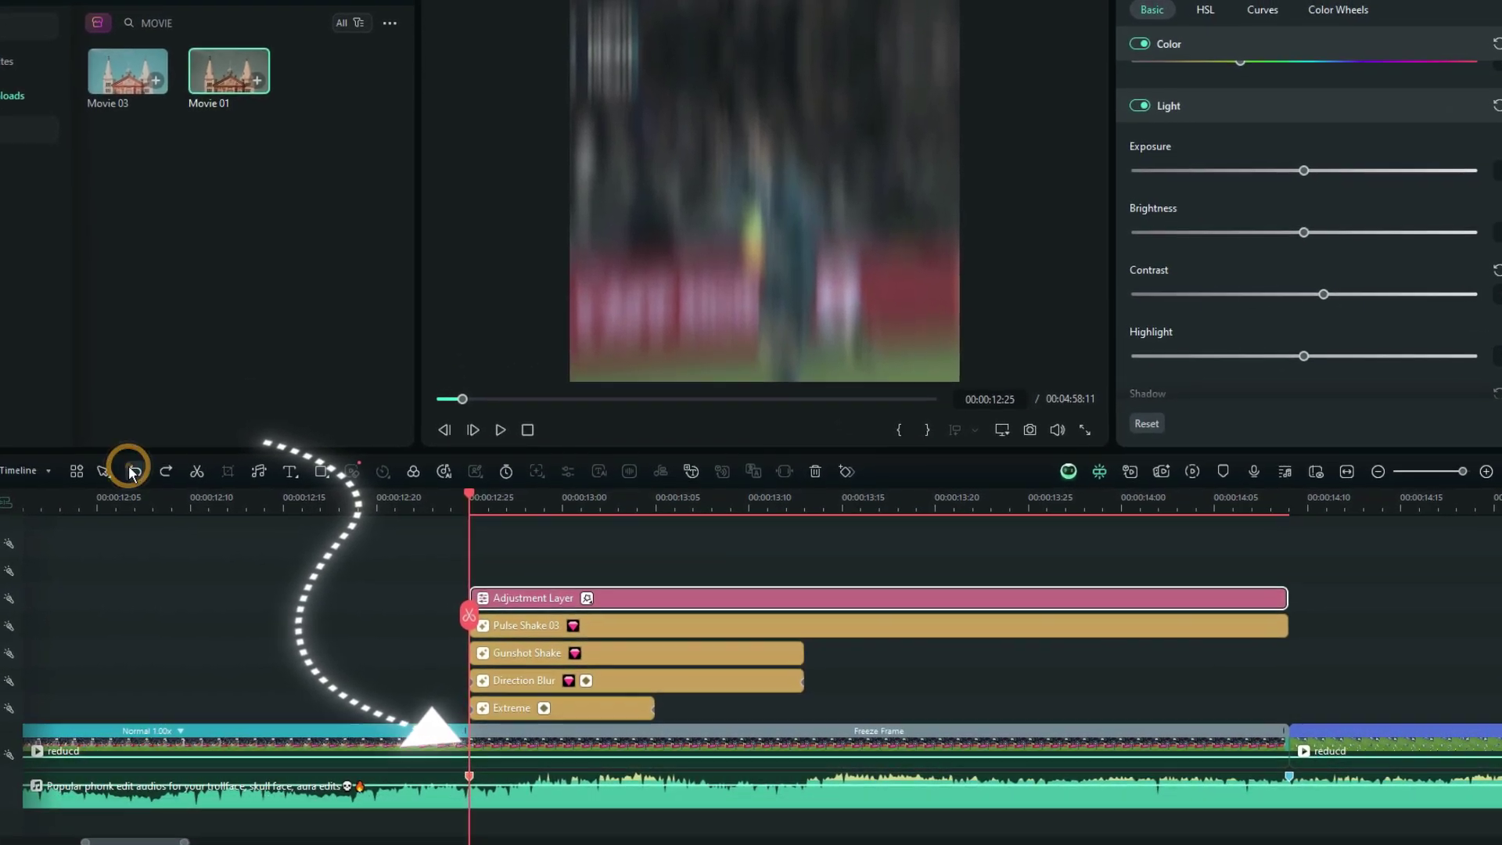
{"action": "left_click_drag", "start_coordinate": [543, 554], "coordinate": [501, 708]}
{"action": "left_click_drag", "start_coordinate": [613, 612], "coordinate": [608, 593]}
Place the skull image on the empty track between Extreme and the freeze frame, aligned with the effects' start.
{"action": "left_click_drag", "start_coordinate": [479, 511], "coordinate": [640, 512]}
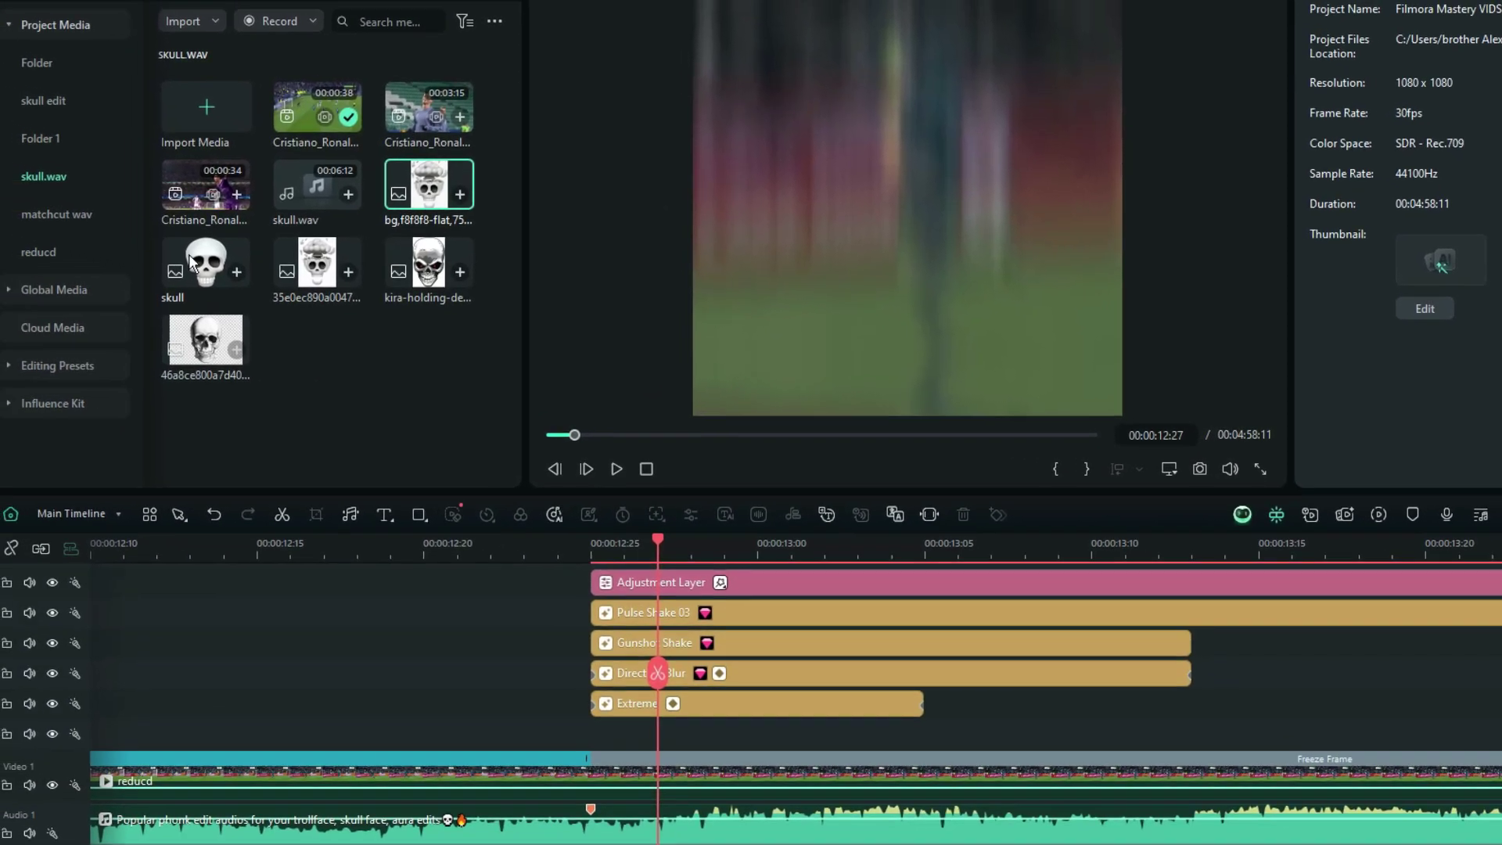
{"action": "left_click_drag", "start_coordinate": [124, 239], "coordinate": [538, 715]}
{"action": "left_click_drag", "start_coordinate": [646, 753], "coordinate": [607, 734]}
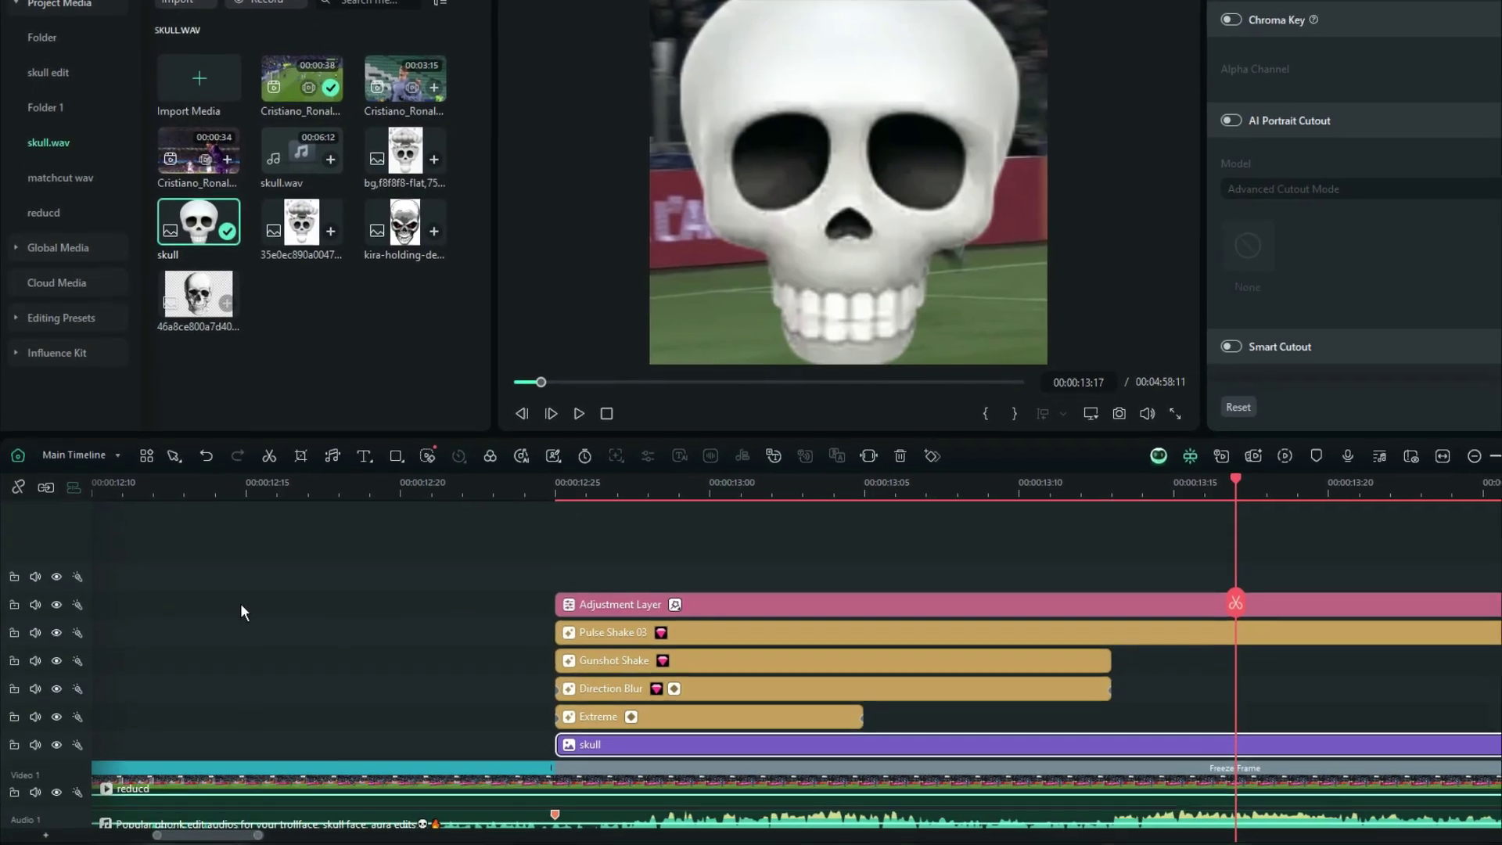
Lock the tracks holding the Adjustment Layer, Pulse Shake 03, Gunshot Shake, Direction Blur and Extreme.
{"action": "left_click", "coordinate": [14, 553]}
{"action": "left_click", "coordinate": [13, 634]}
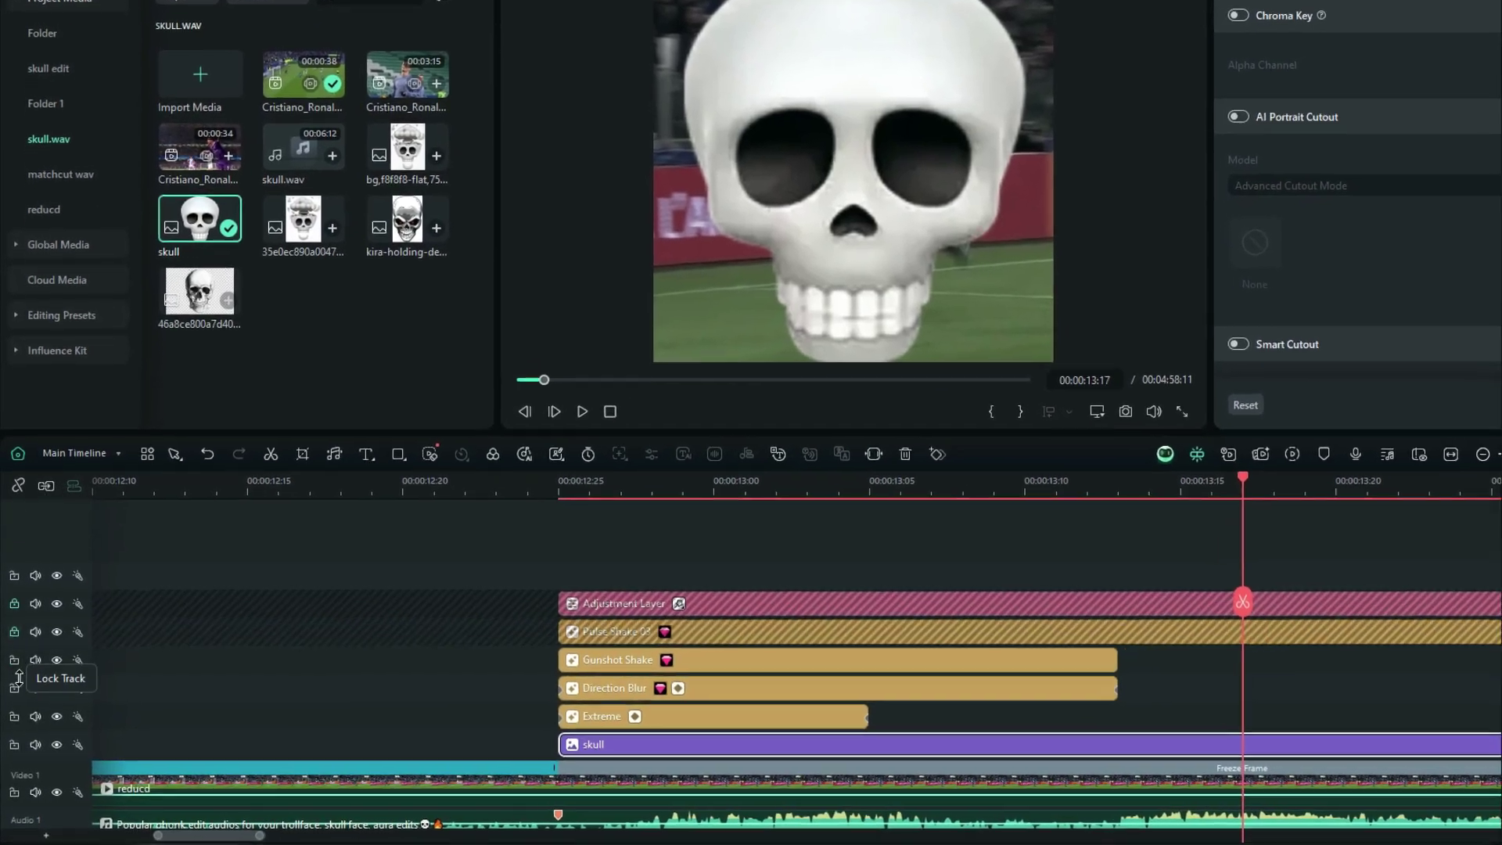
{"action": "left_click", "coordinate": [14, 661]}
{"action": "left_click", "coordinate": [13, 689]}
{"action": "left_click", "coordinate": [13, 716]}
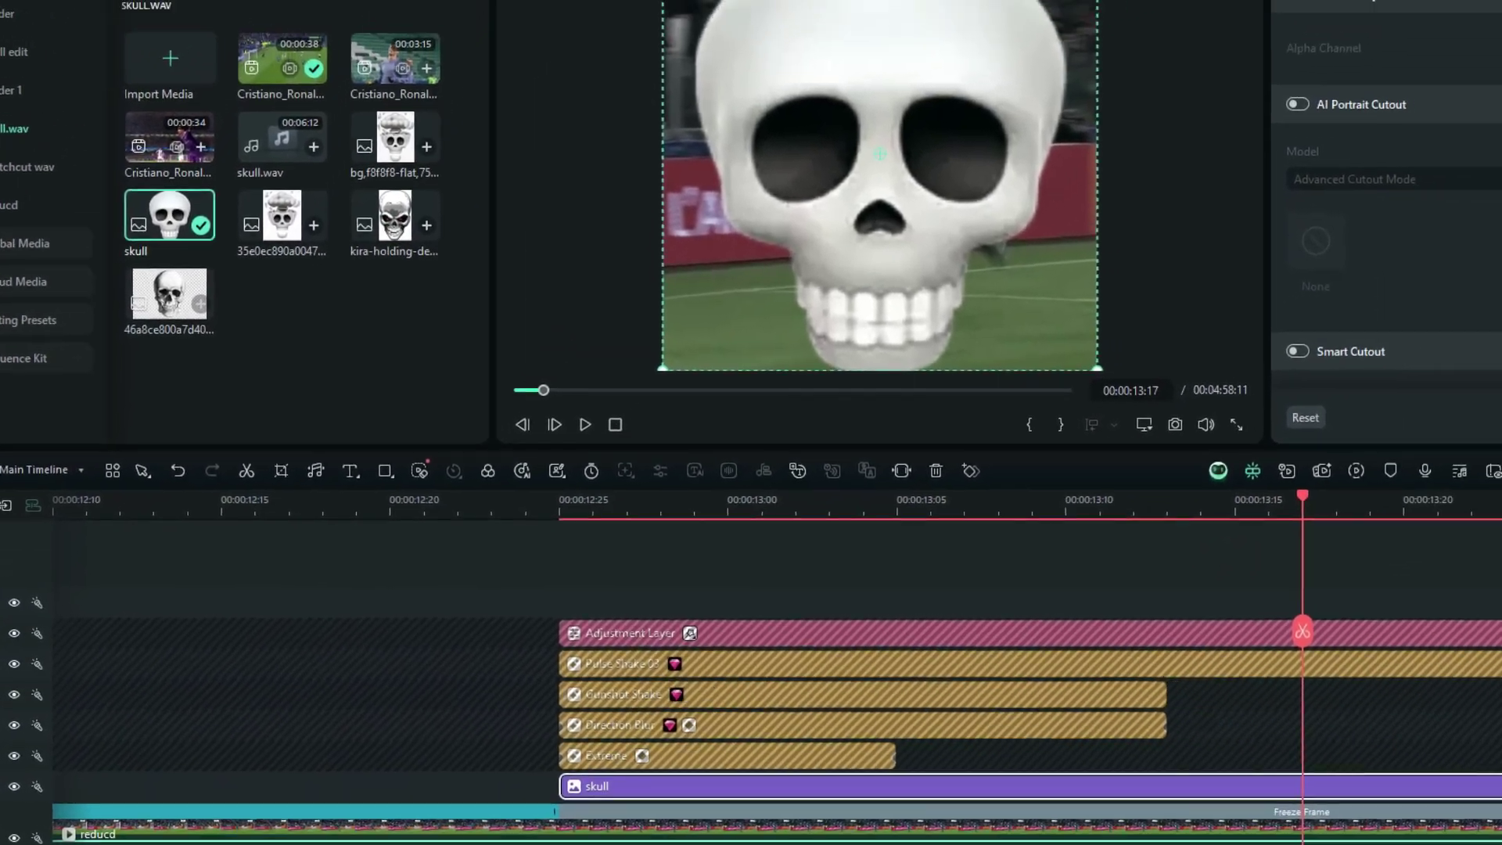
Scale the skull image down to 15.18% and centre it horizontally over the running player's chest, at about Y 93 px.
{"action": "left_click_drag", "start_coordinate": [993, 24], "coordinate": [781, 218]}
{"action": "left_click_drag", "start_coordinate": [954, 89], "coordinate": [951, 167]}
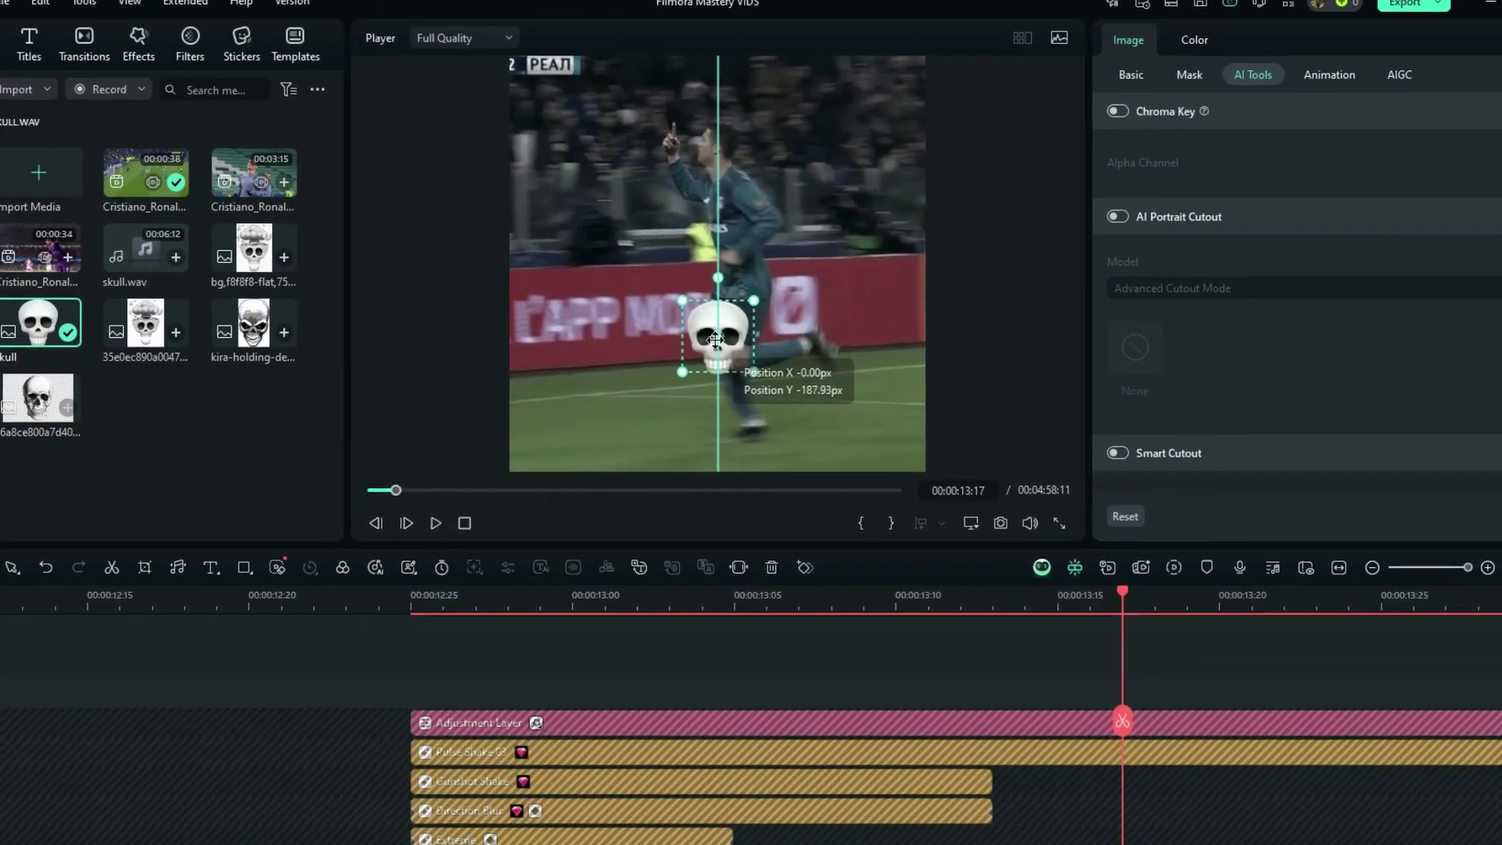
{"action": "left_click_drag", "start_coordinate": [713, 339], "coordinate": [713, 226]}
Turn on Drop Shadow for the skull image and set the shadow's opacity to 100%.
{"action": "left_click", "coordinate": [1129, 74]}
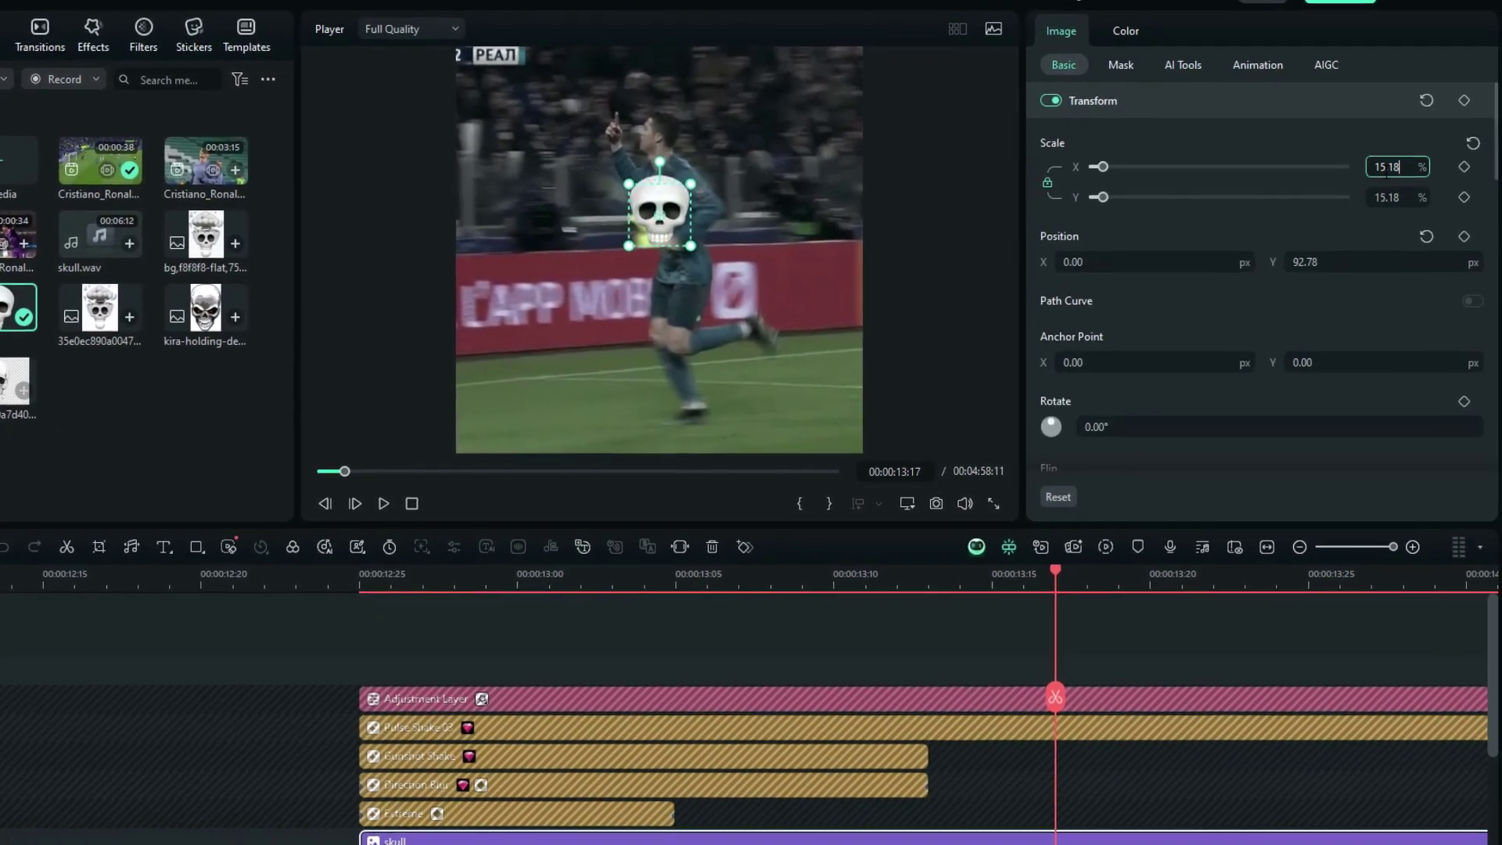
{"action": "scroll", "coordinate": [1162, 316], "scroll_direction": "down", "scroll_amount": 3}
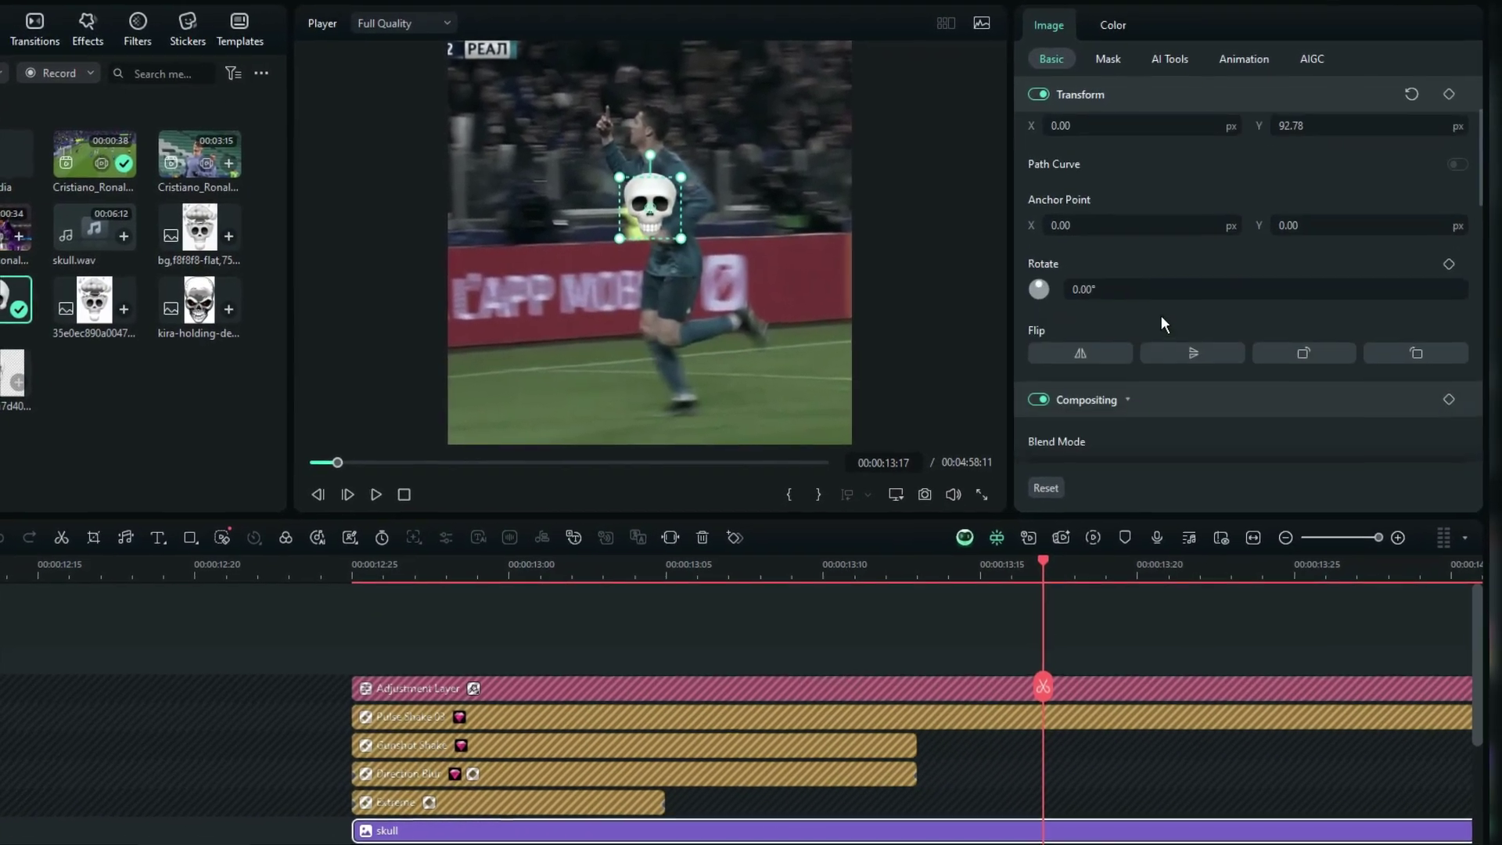
{"action": "scroll", "coordinate": [1162, 316], "scroll_direction": "down", "scroll_amount": 5}
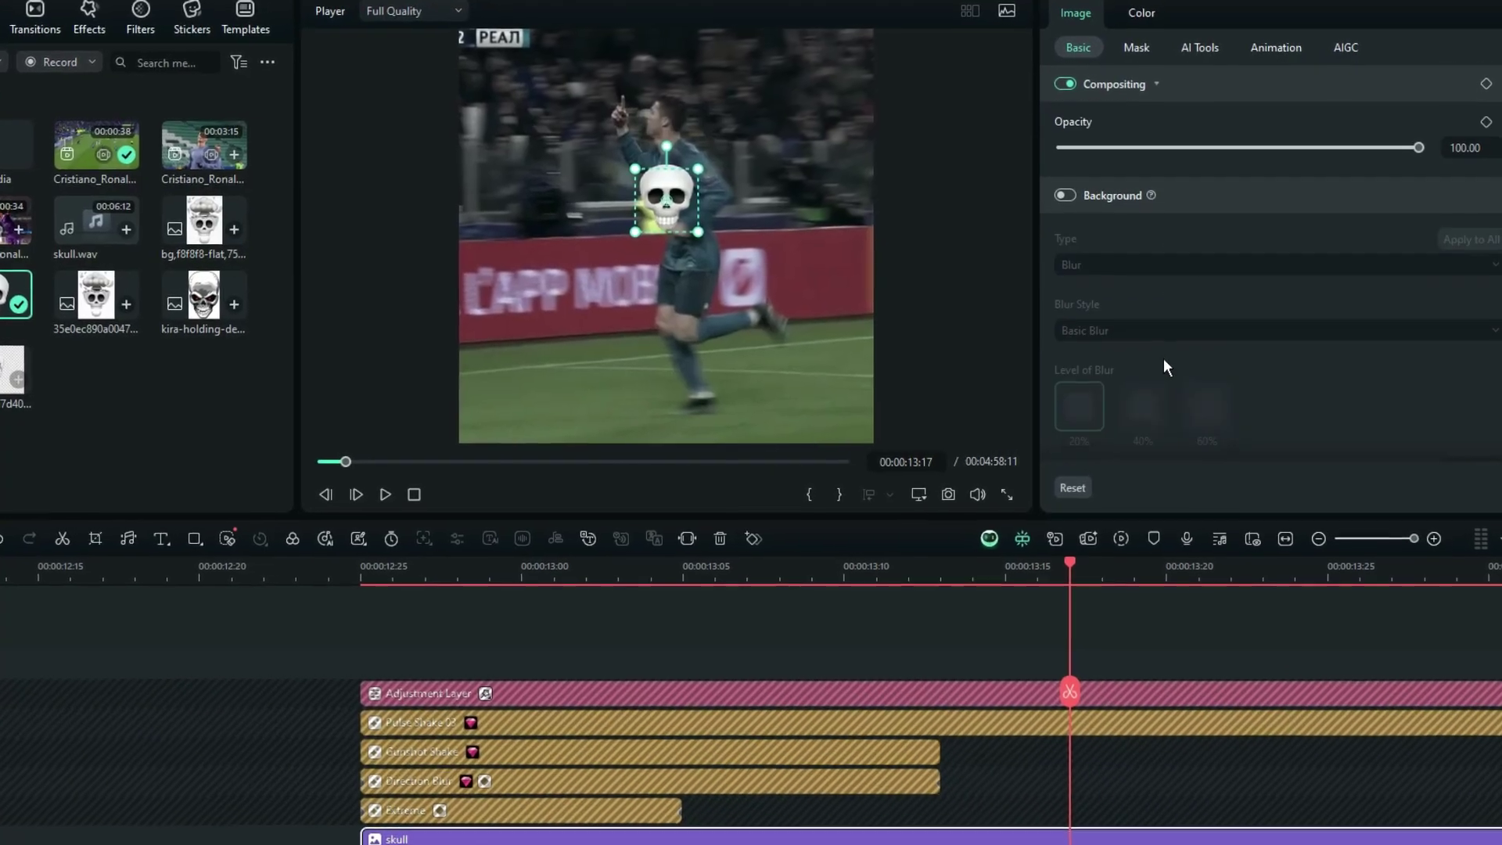
{"action": "scroll", "coordinate": [1106, 318], "scroll_direction": "down", "scroll_amount": 5}
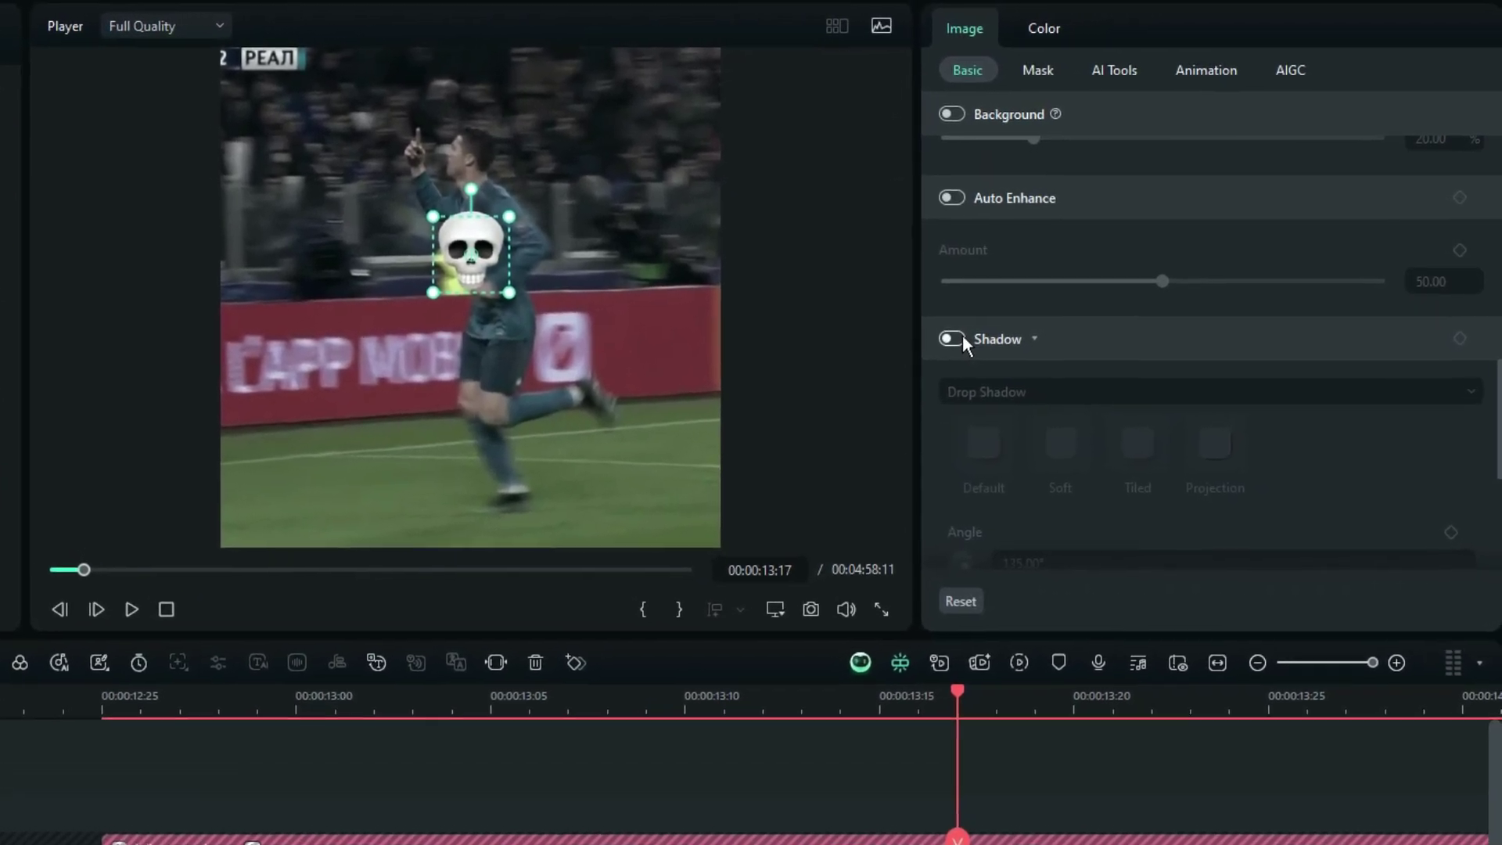
{"action": "left_click", "coordinate": [960, 338]}
{"action": "scroll", "coordinate": [1060, 381], "scroll_direction": "down", "scroll_amount": 3}
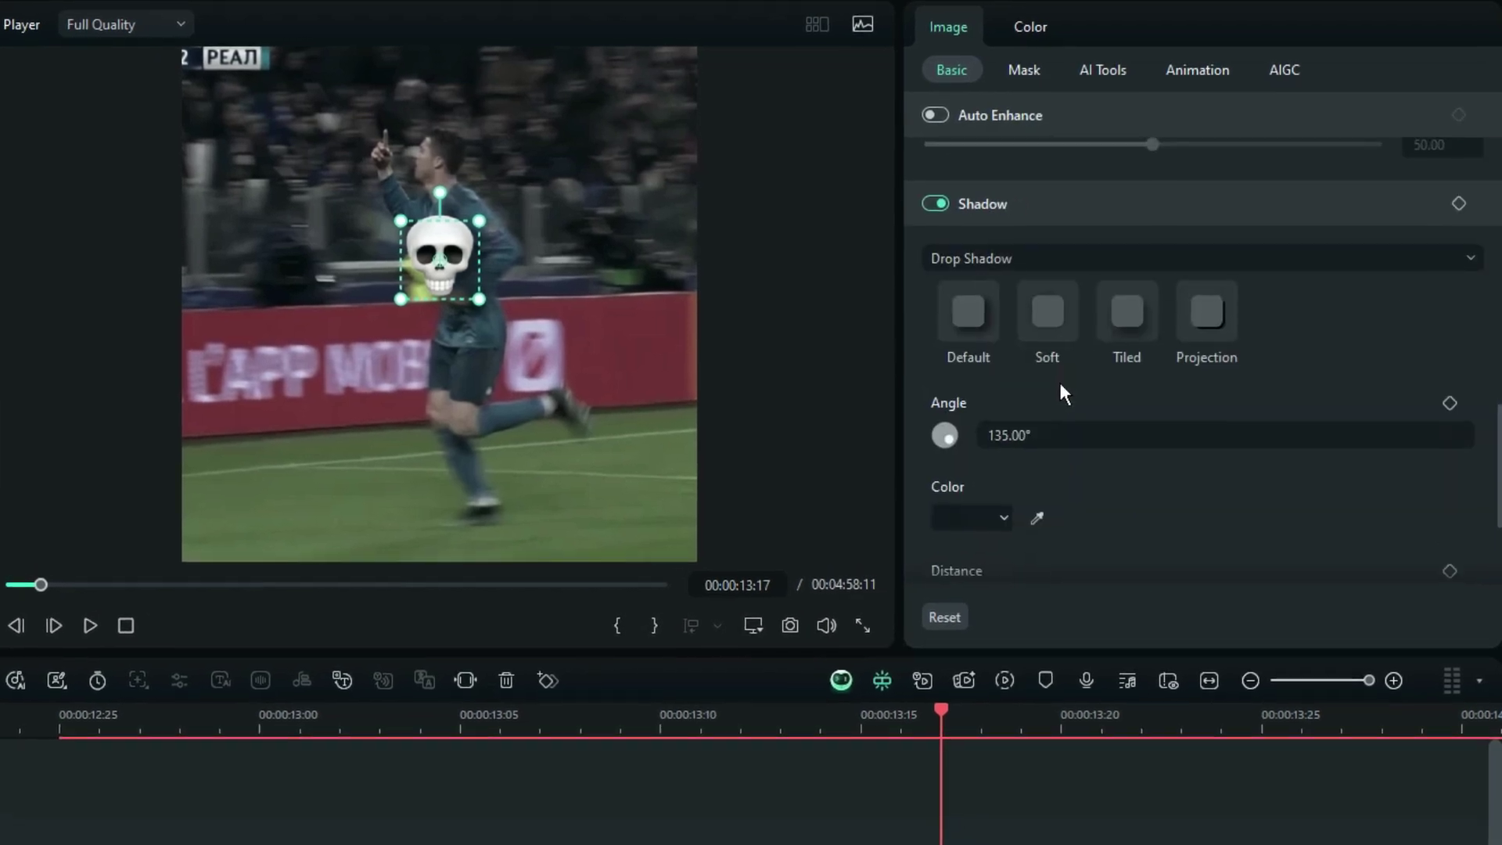
{"action": "scroll", "coordinate": [1058, 383], "scroll_direction": "down", "scroll_amount": 4}
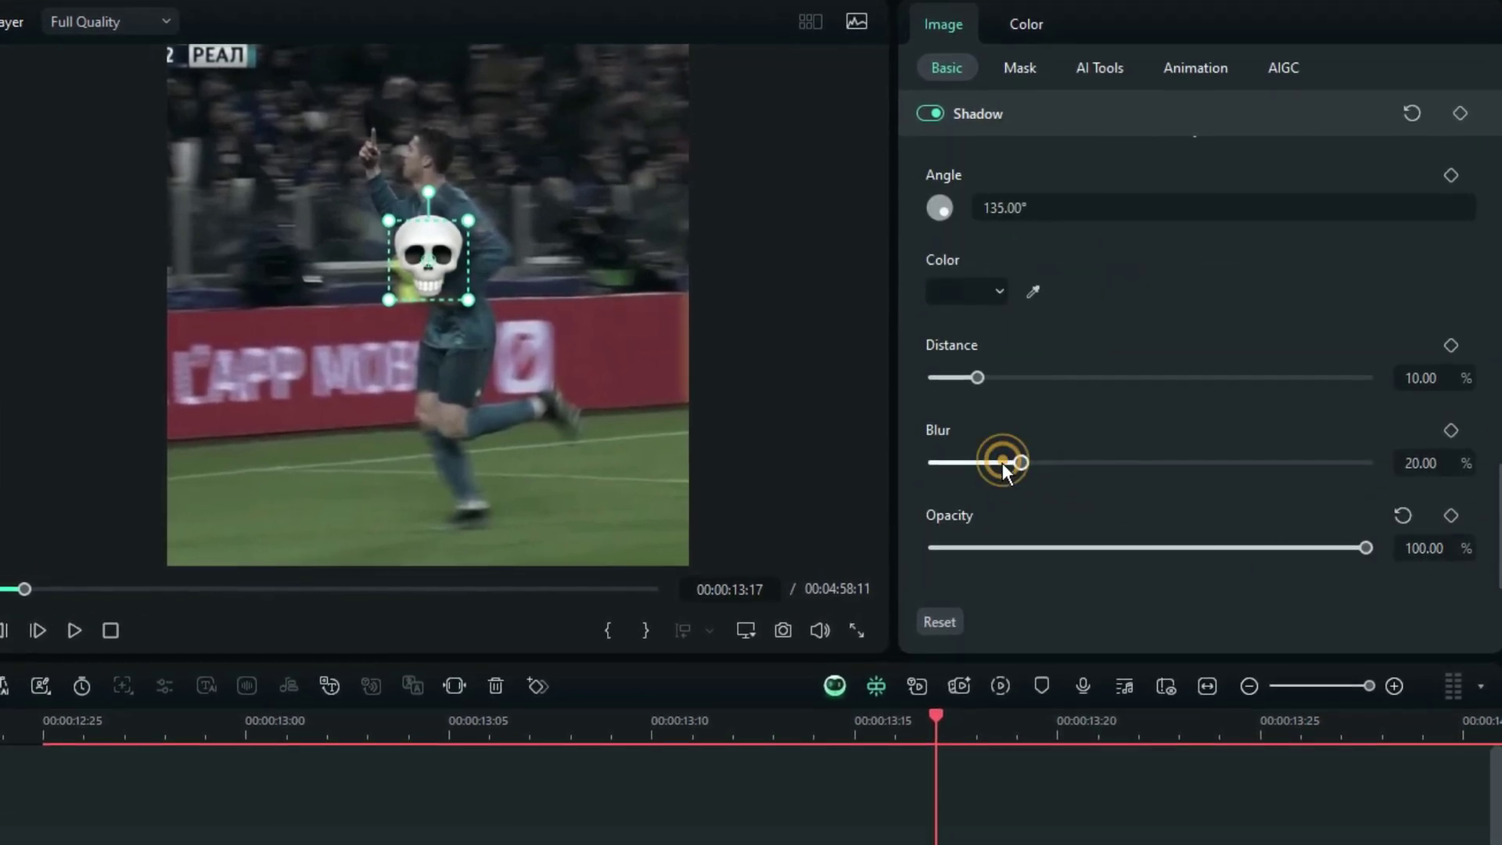
Increase the blur and distance of the skull's drop shadow and slightly adjust its angle.
{"action": "left_click_drag", "start_coordinate": [981, 468], "coordinate": [1045, 458]}
{"action": "left_click_drag", "start_coordinate": [977, 377], "coordinate": [996, 382]}
{"action": "left_click_drag", "start_coordinate": [944, 212], "coordinate": [949, 210]}
{"action": "scroll", "coordinate": [1177, 294], "scroll_direction": "up", "scroll_amount": 2}
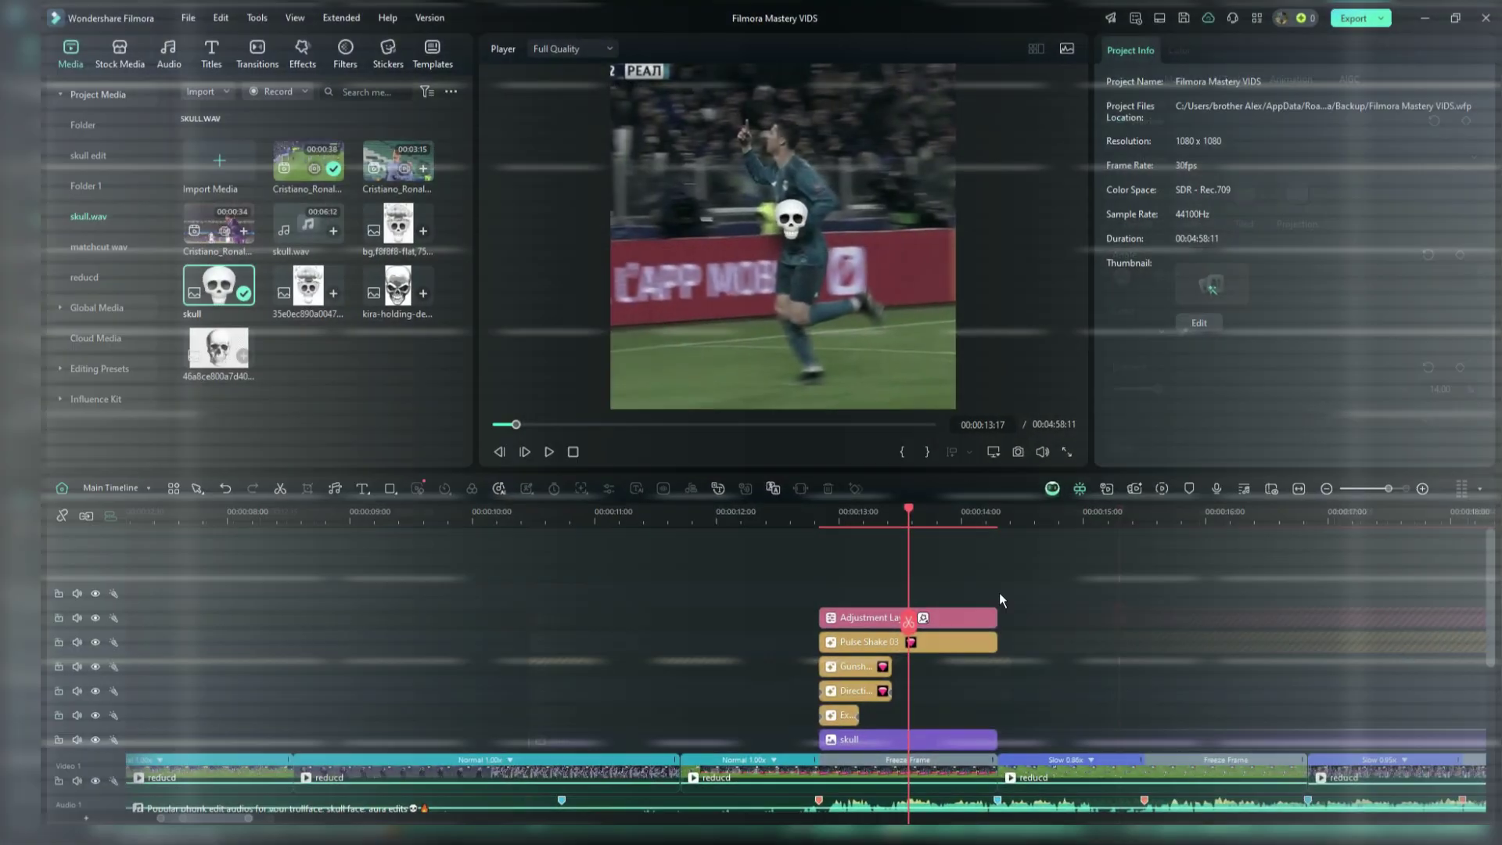
Copy the whole stack of adjustment layer, effects and skull onto the three remaining freeze frames, fitting the last copy to its longer freeze frame.
{"action": "left_click_drag", "start_coordinate": [1031, 564], "coordinate": [892, 714]}
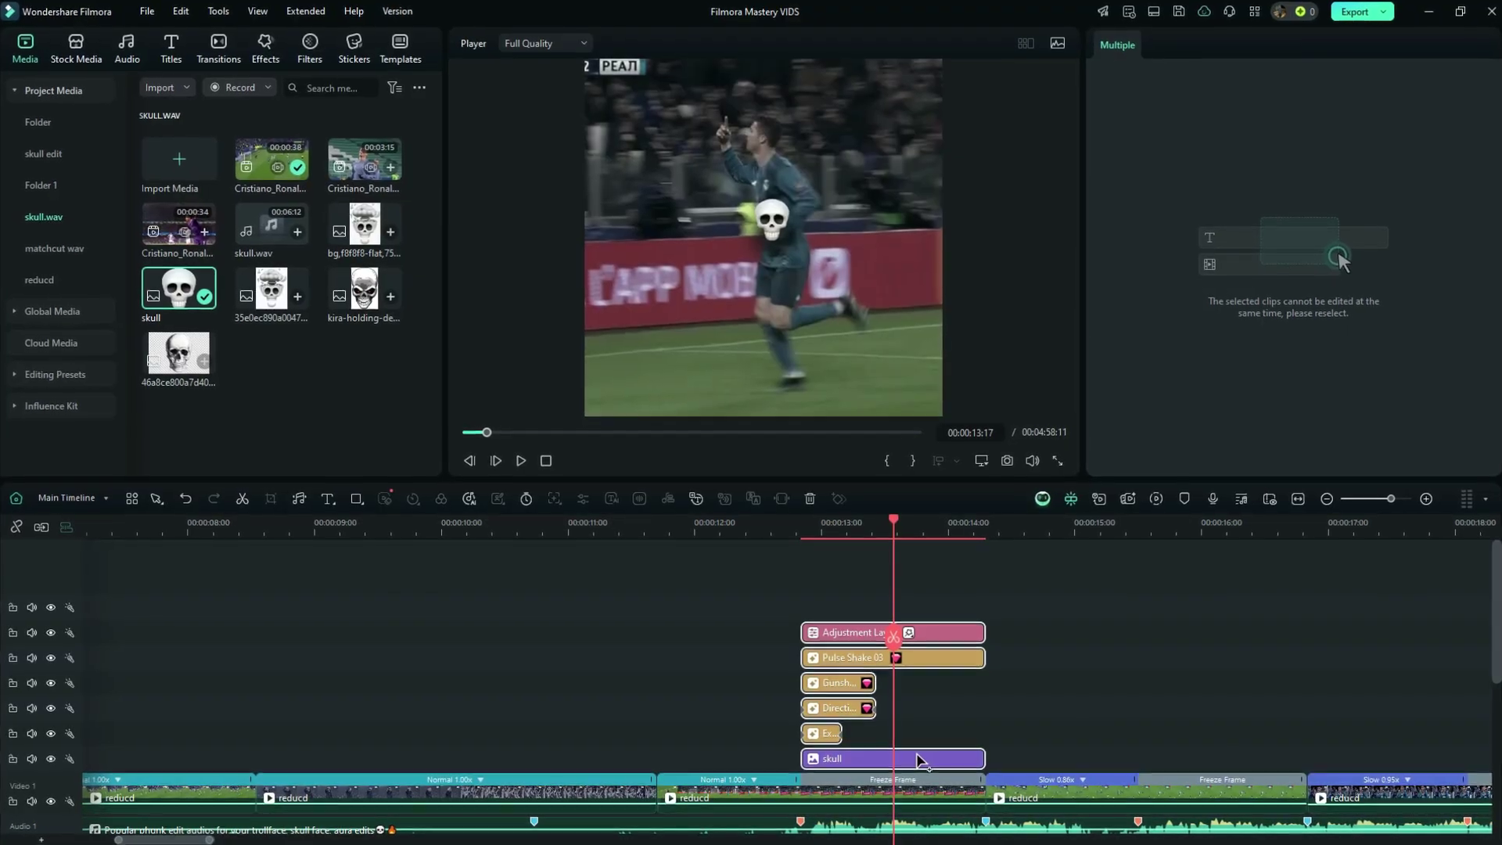
{"action": "left_click_drag", "start_coordinate": [925, 759], "coordinate": [1188, 758]}
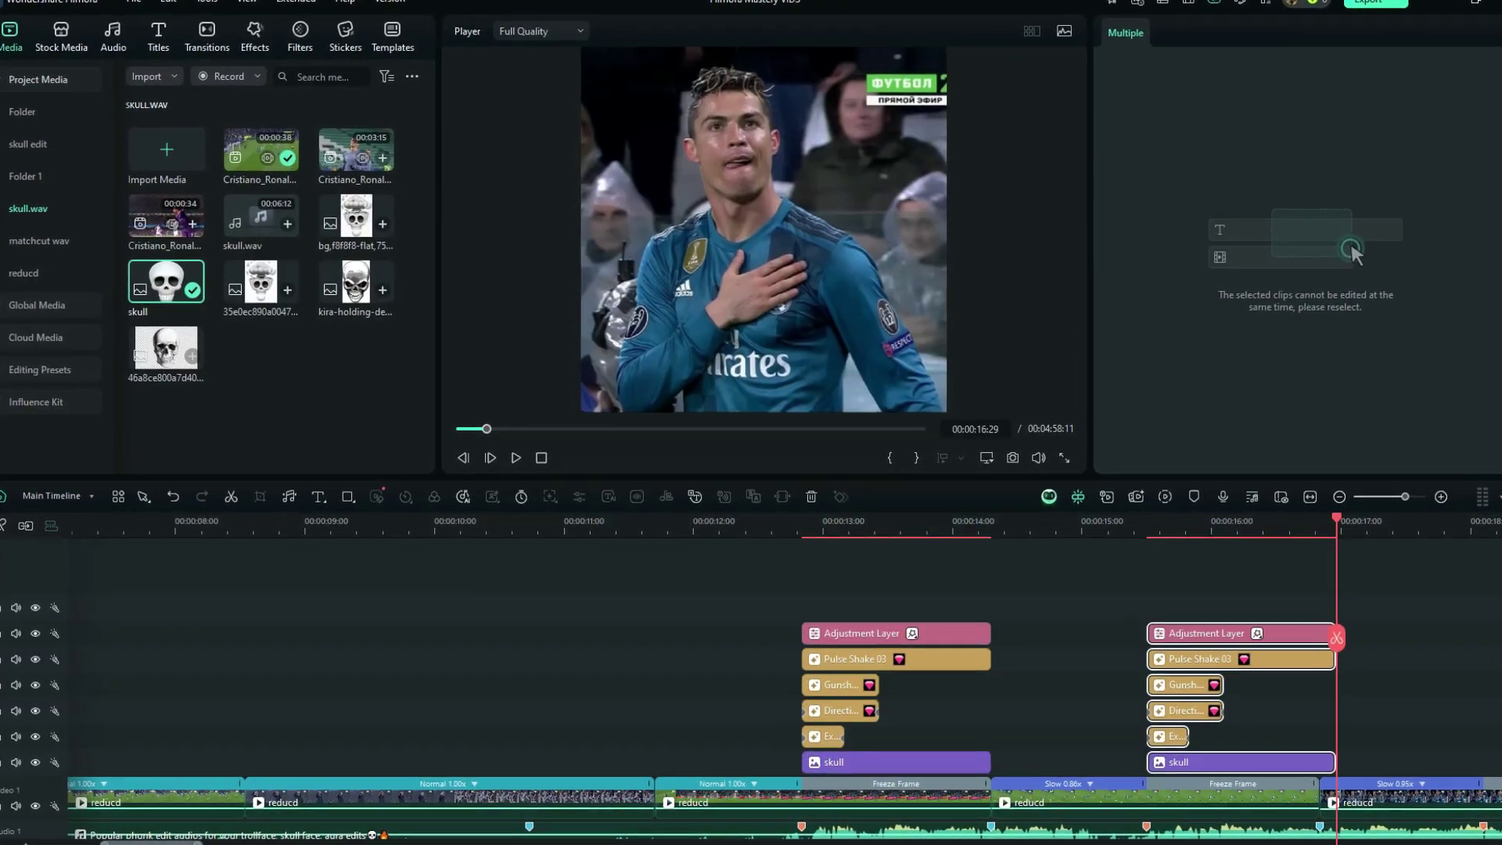
{"action": "left_click_drag", "start_coordinate": [190, 842], "coordinate": [205, 842]}
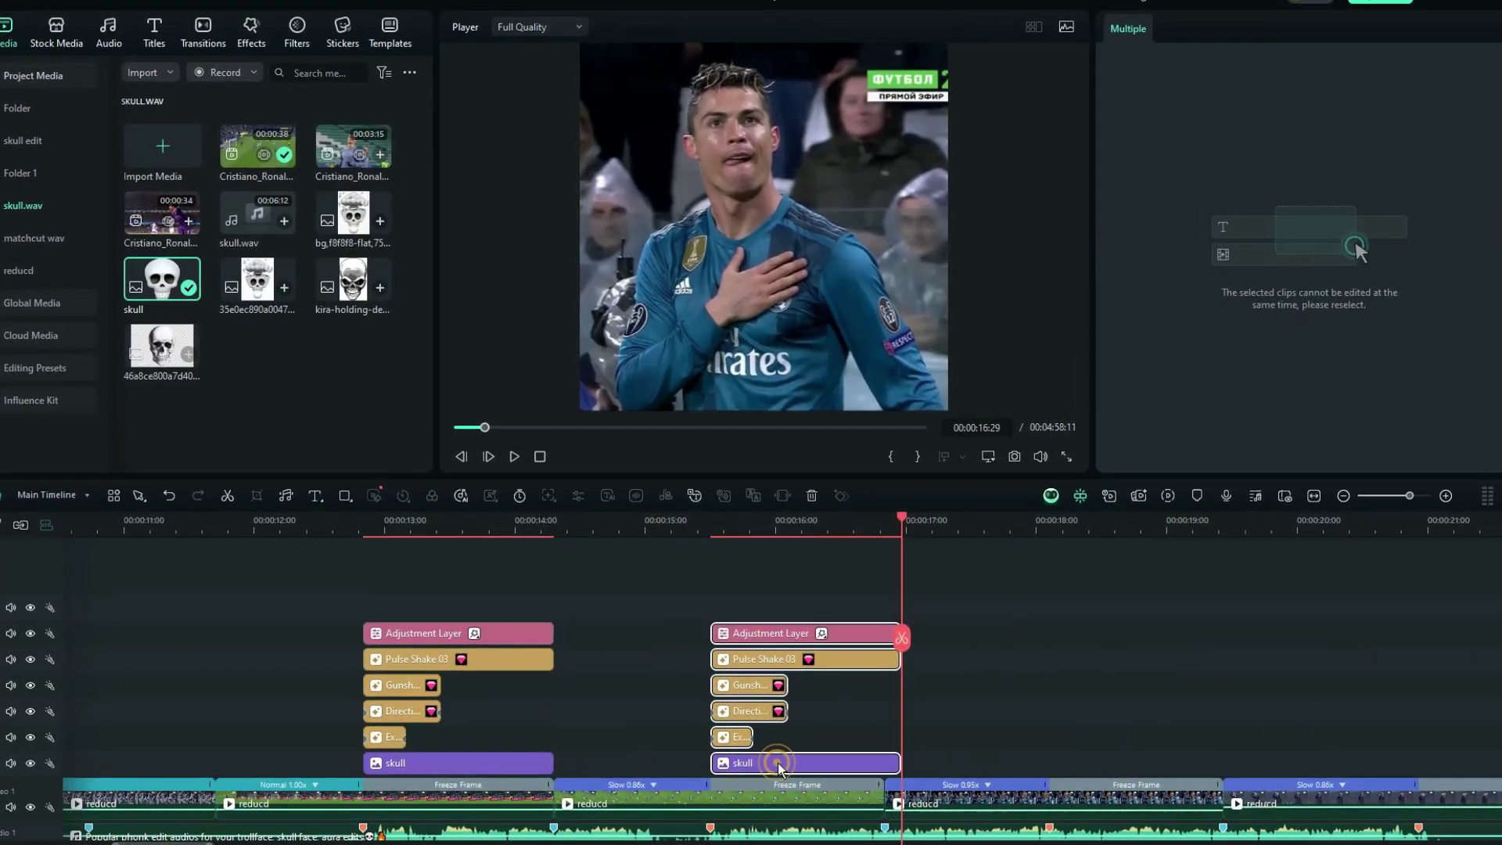
{"action": "left_click_drag", "start_coordinate": [779, 763], "coordinate": [1120, 763]}
{"action": "left_click_drag", "start_coordinate": [205, 841], "coordinate": [235, 841]}
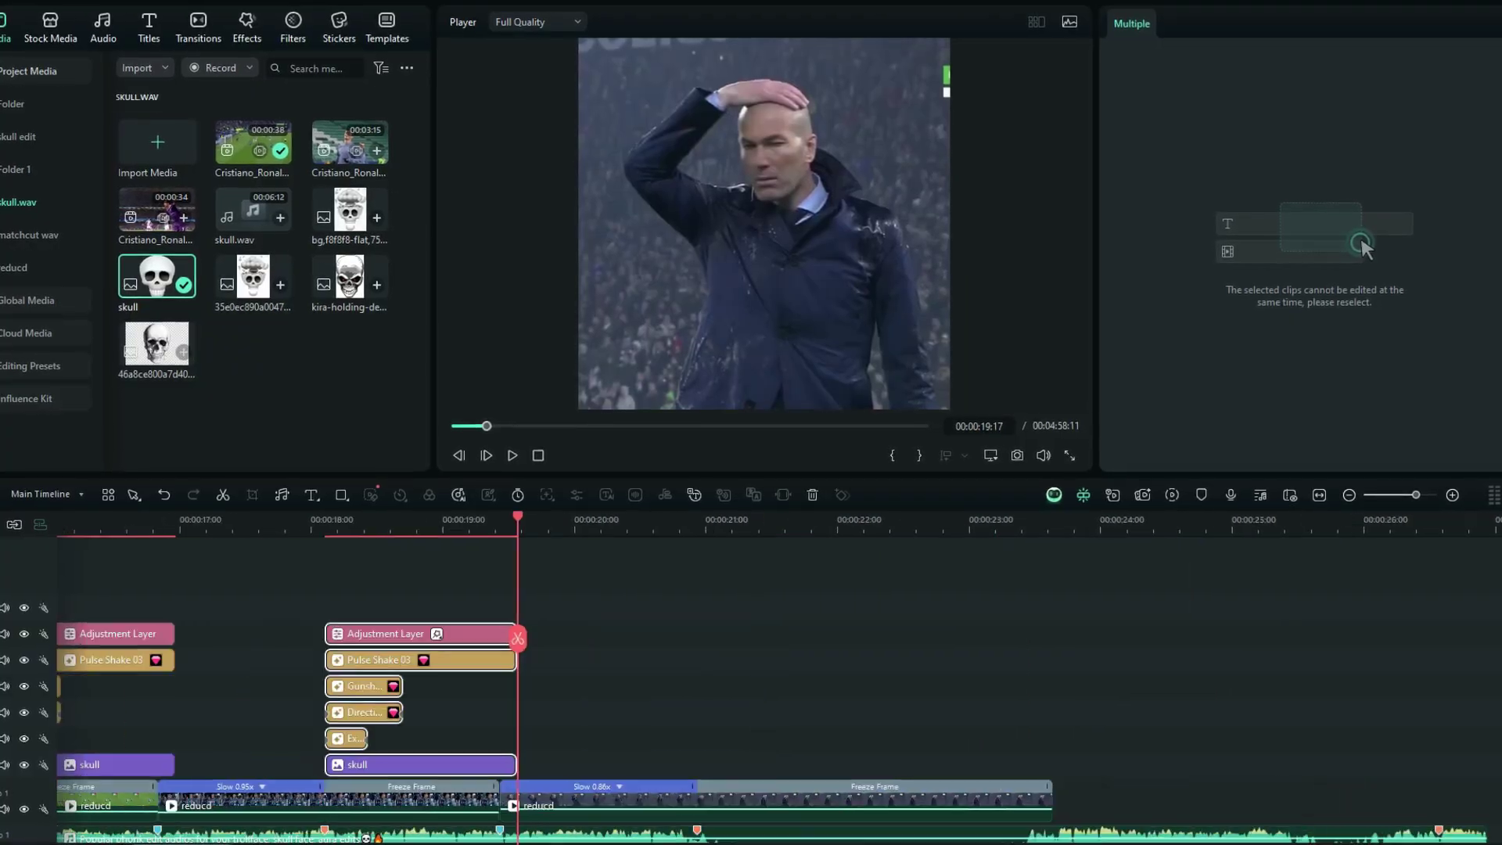
{"action": "left_click", "coordinate": [362, 765]}
Adjust the copied skull images so their size and placement suit the person in each freeze frame.
{"action": "left_click_drag", "start_coordinate": [784, 744], "coordinate": [782, 744]}
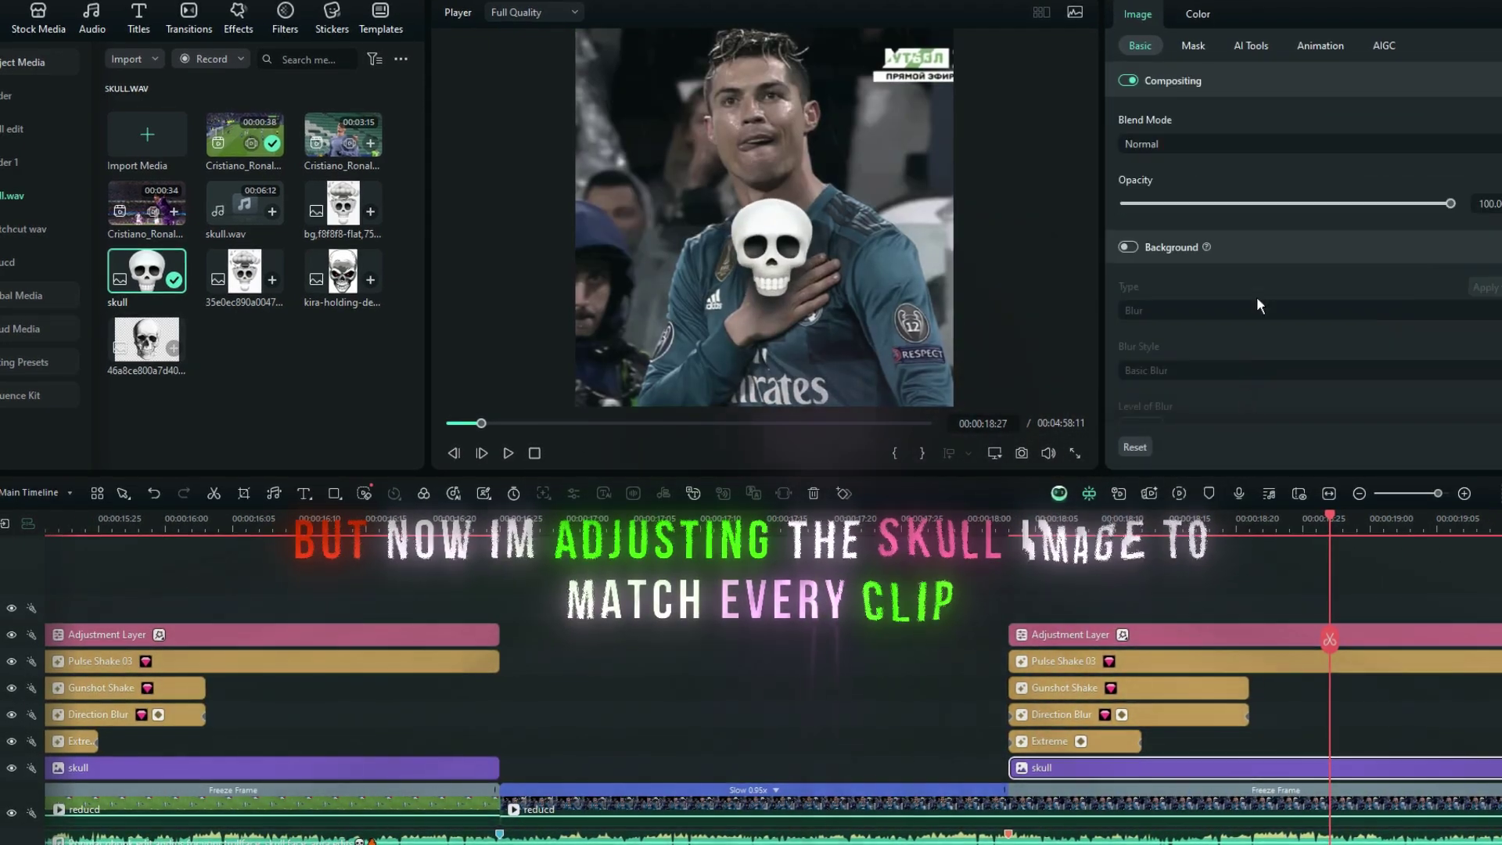
{"action": "scroll", "coordinate": [1256, 313], "scroll_direction": "down", "scroll_amount": 5}
{"action": "left_click_drag", "start_coordinate": [1252, 335], "coordinate": [1234, 336]}
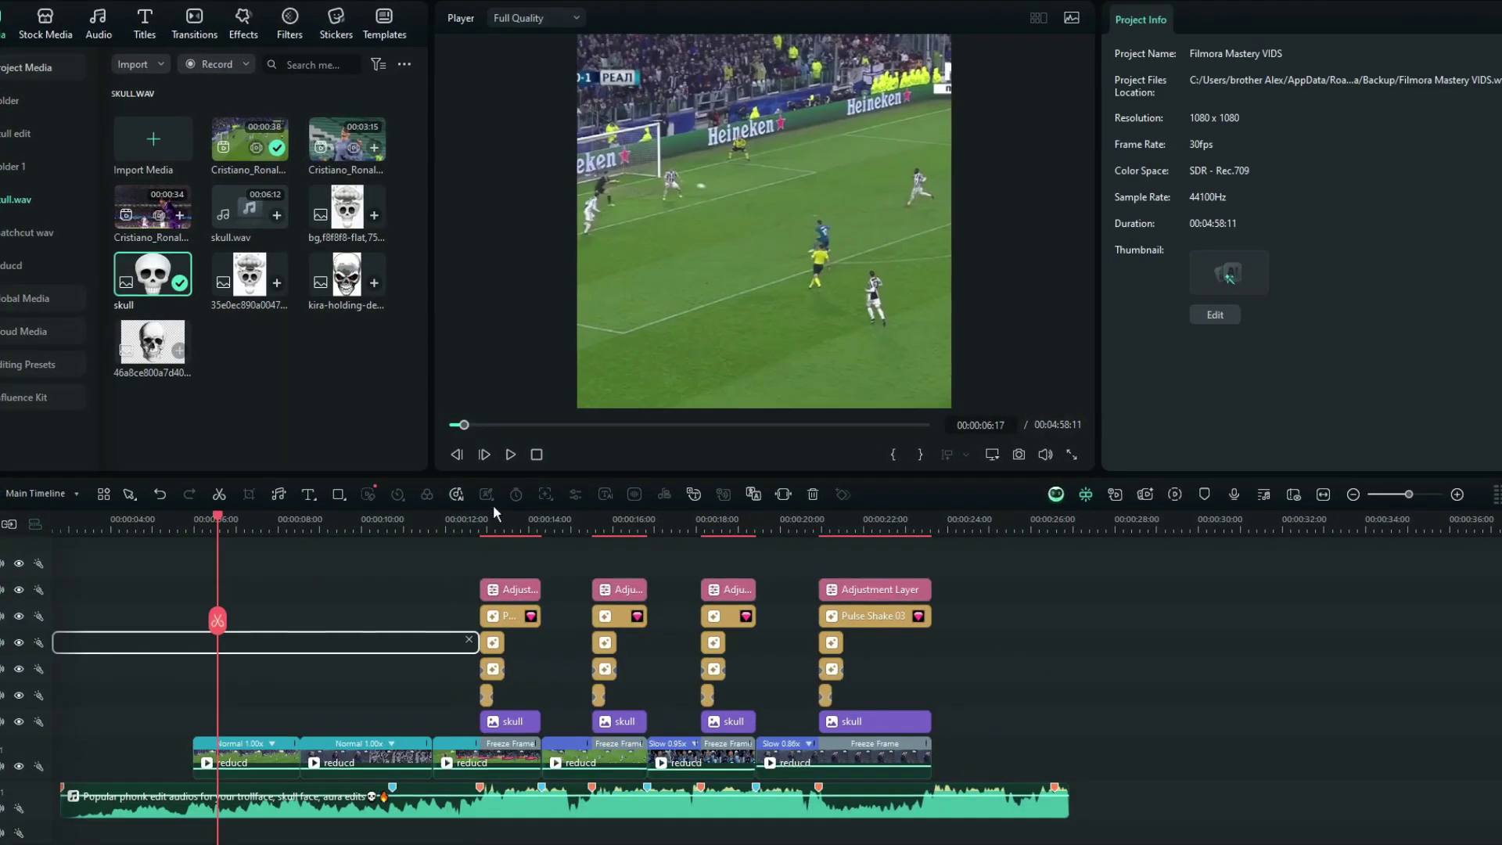
Render the timeline preview for smooth playback and play the edit through to the last freeze frame.
{"action": "left_click", "coordinate": [1176, 494]}
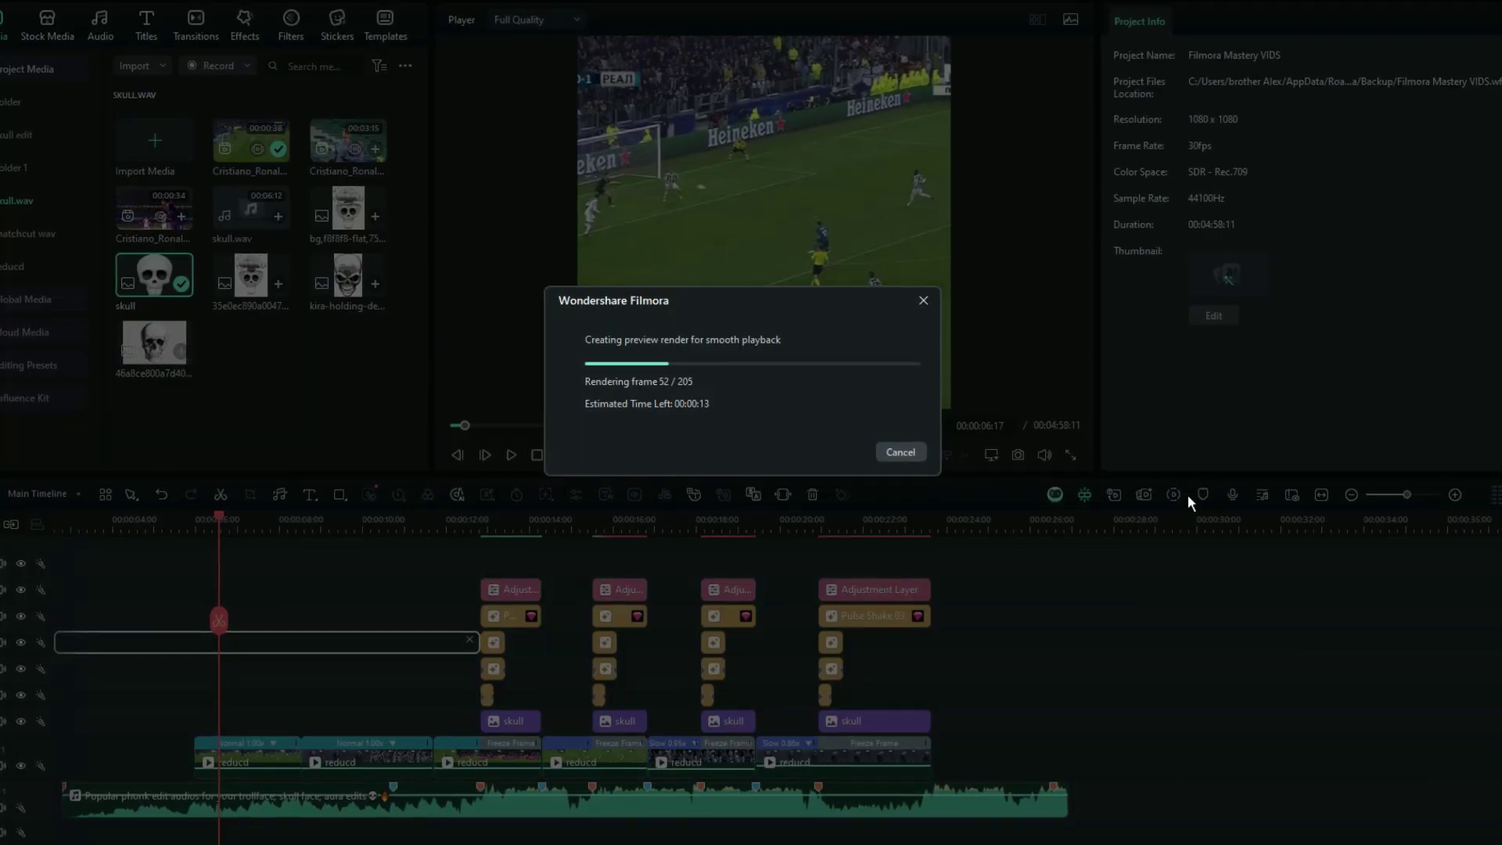
{"action": "key", "text": "super"}
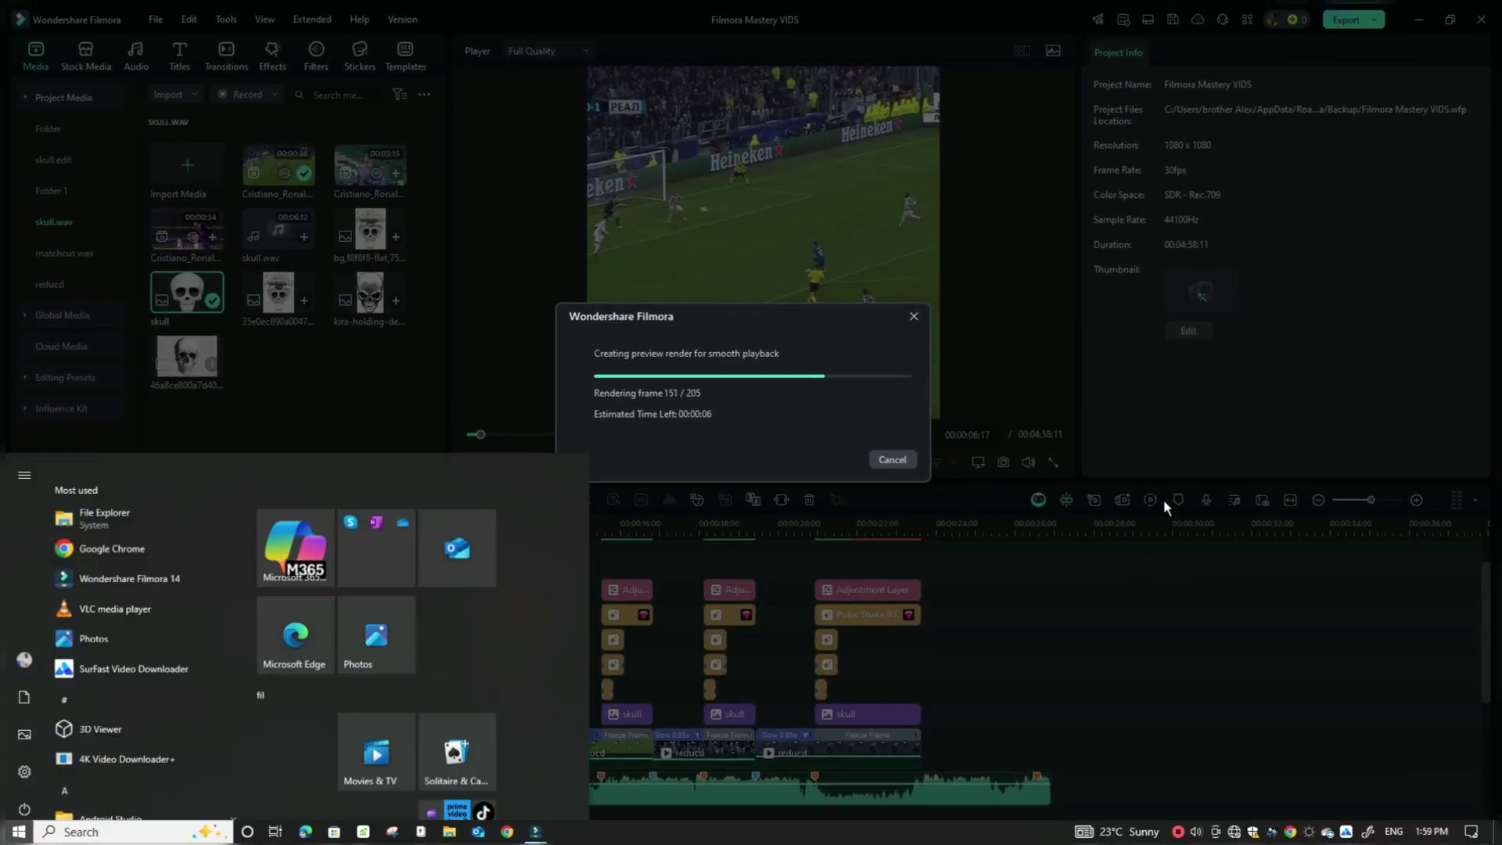
{"action": "key", "text": "super"}
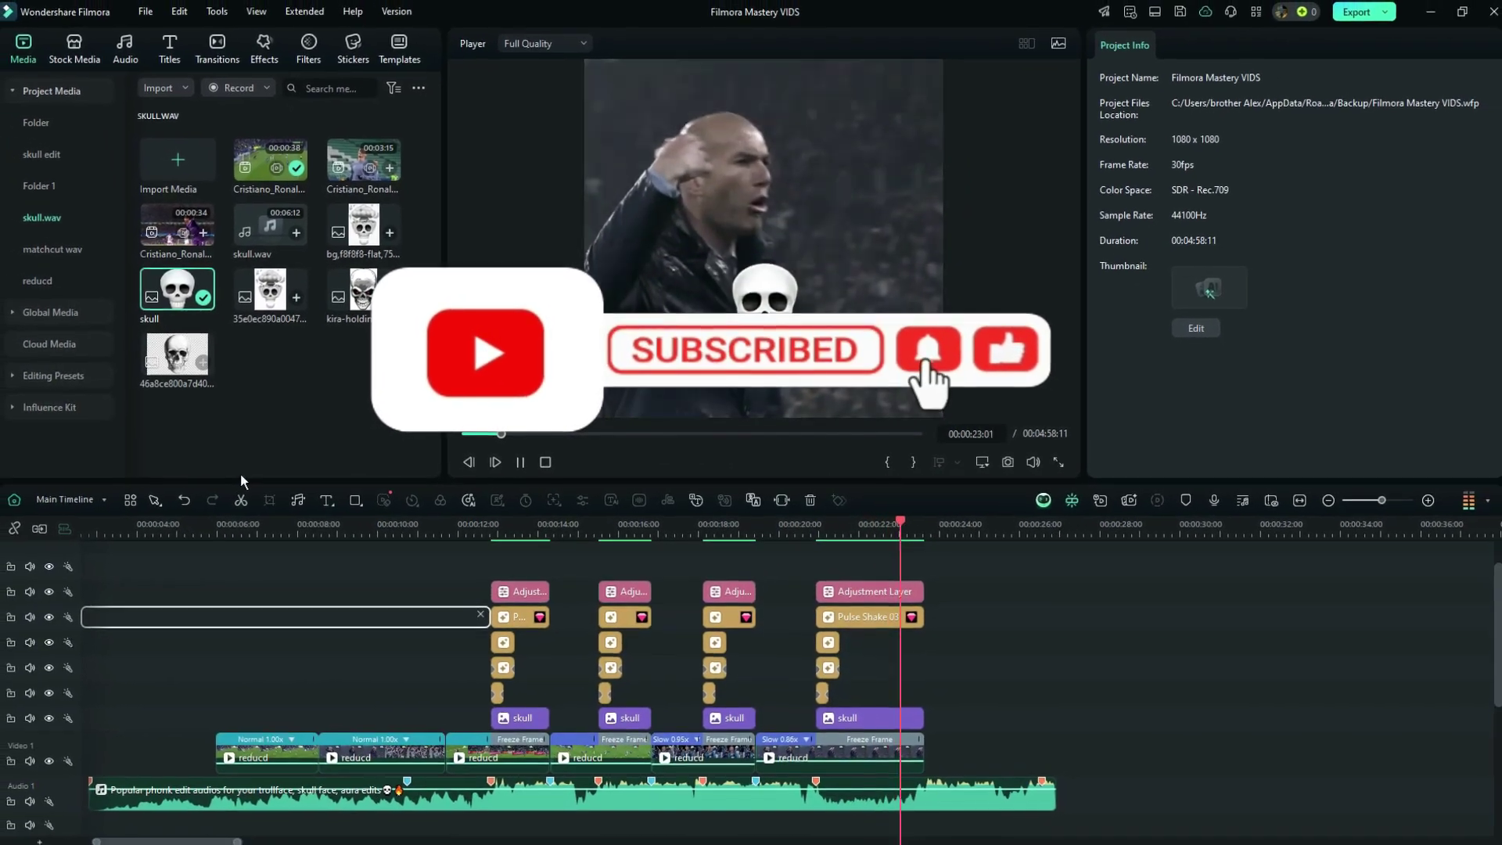
{"action": "key", "text": "space"}
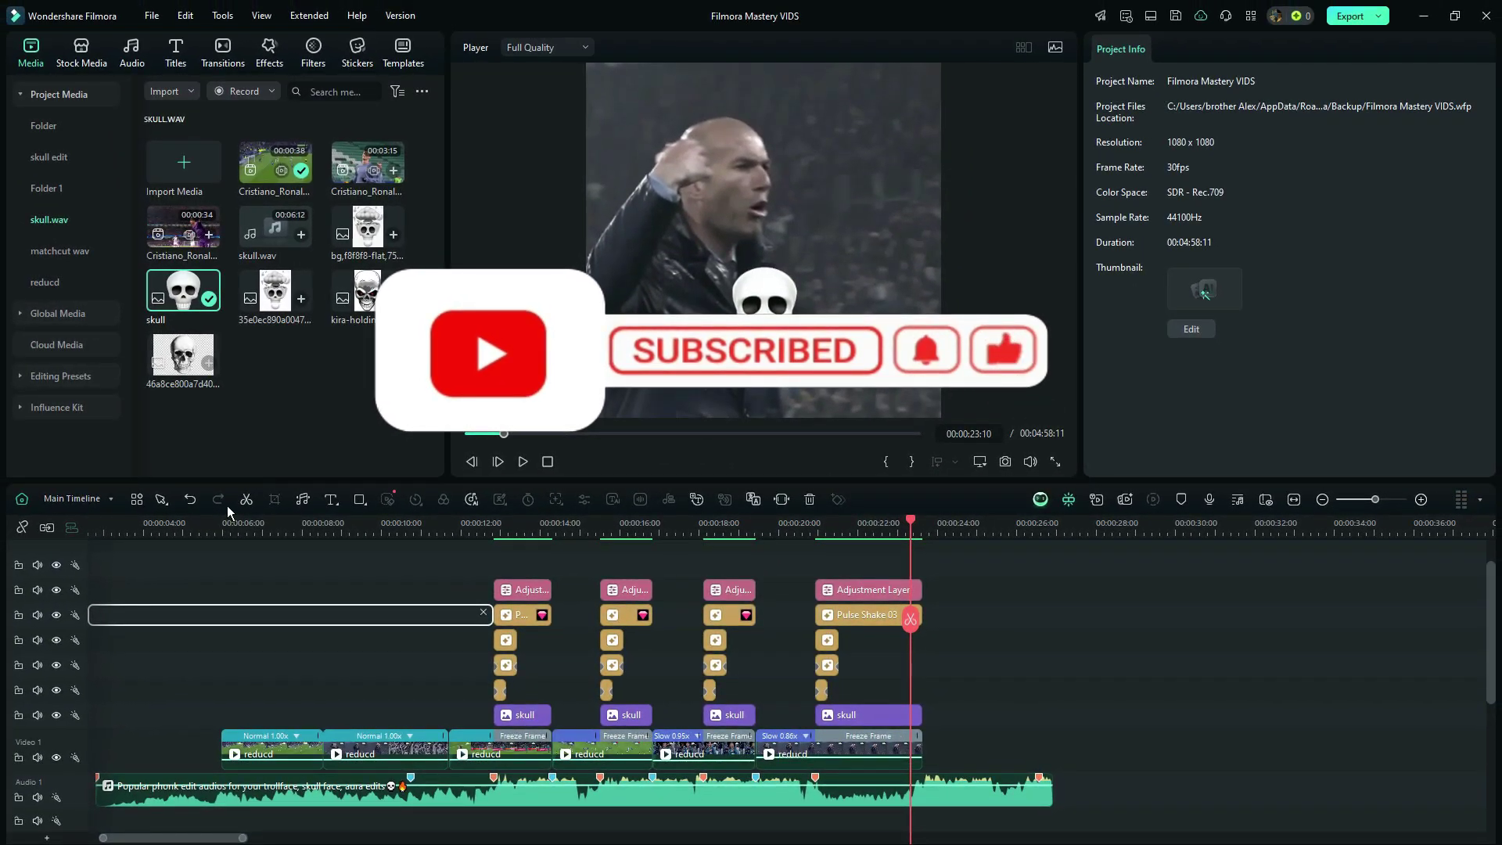